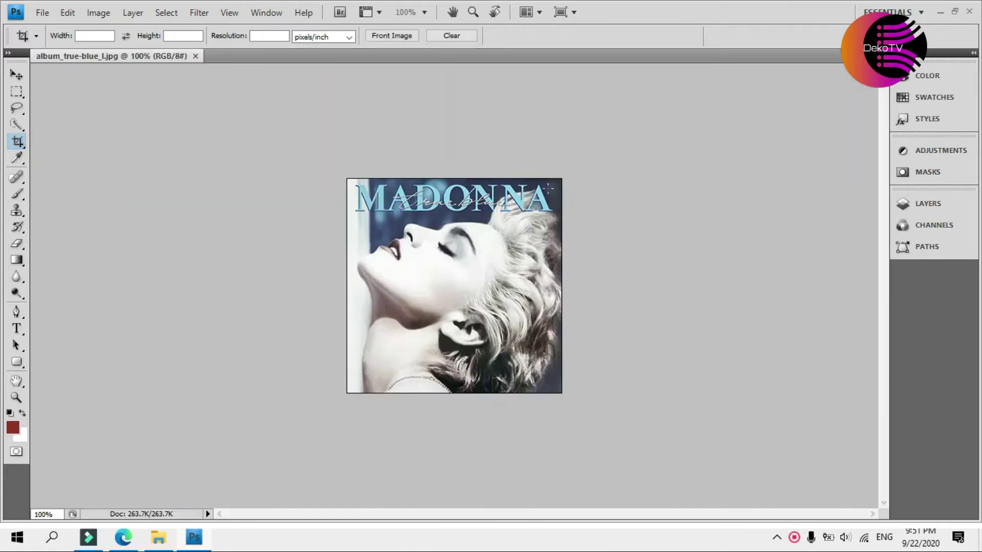
In the Edge browser, save the IMDb True Blue photo from the Google image results to Downloads as "download".
left_click(122, 537)
left_click(92, 11)
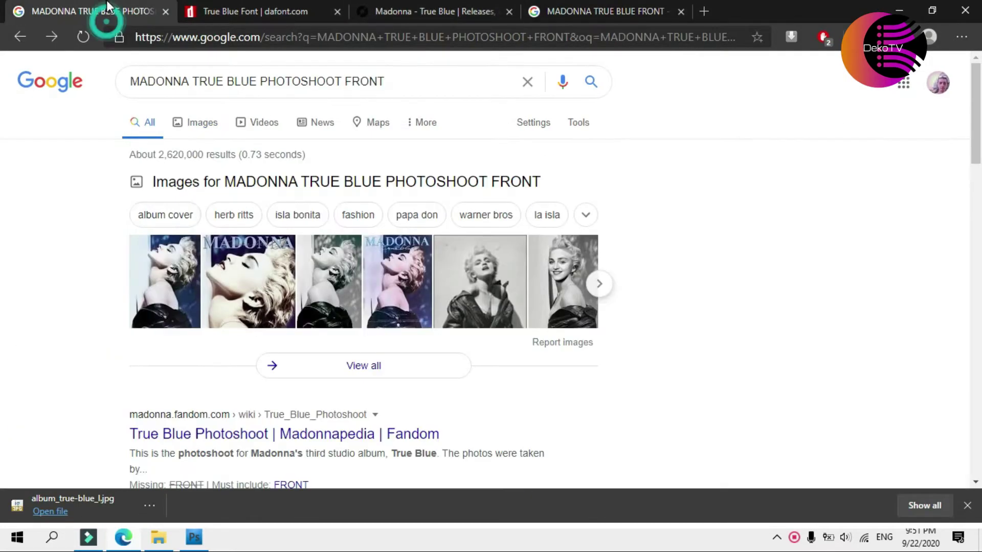
left_click(170, 261)
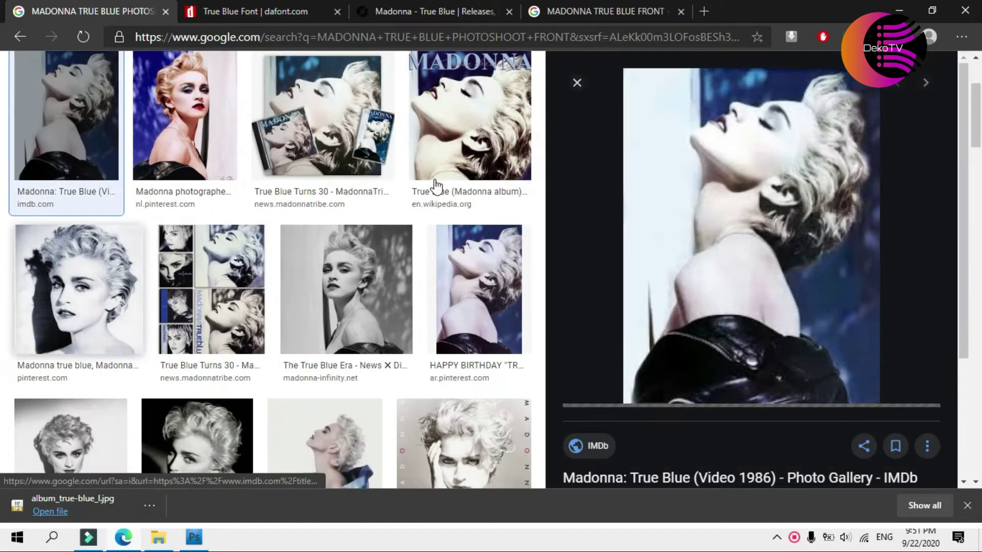
right_click(754, 157)
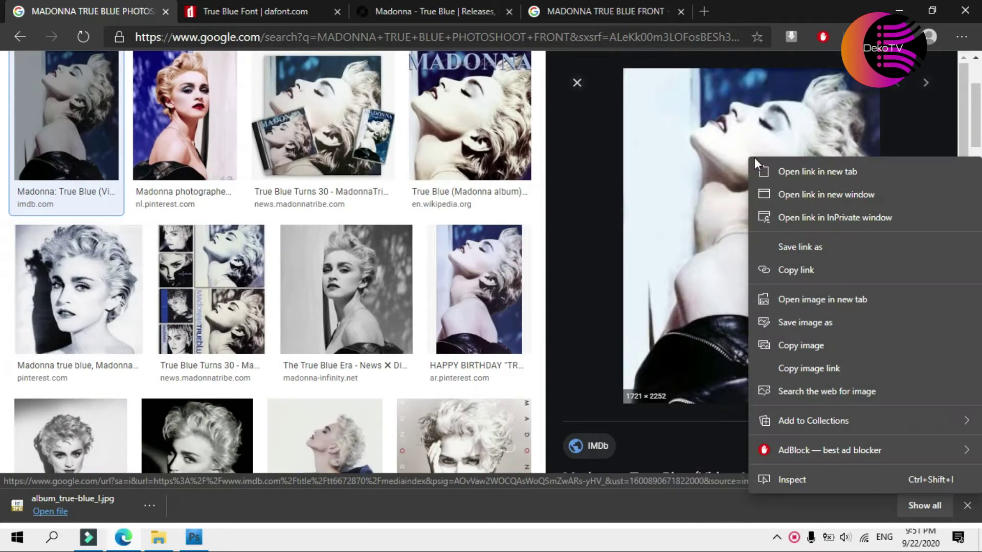
left_click(849, 322)
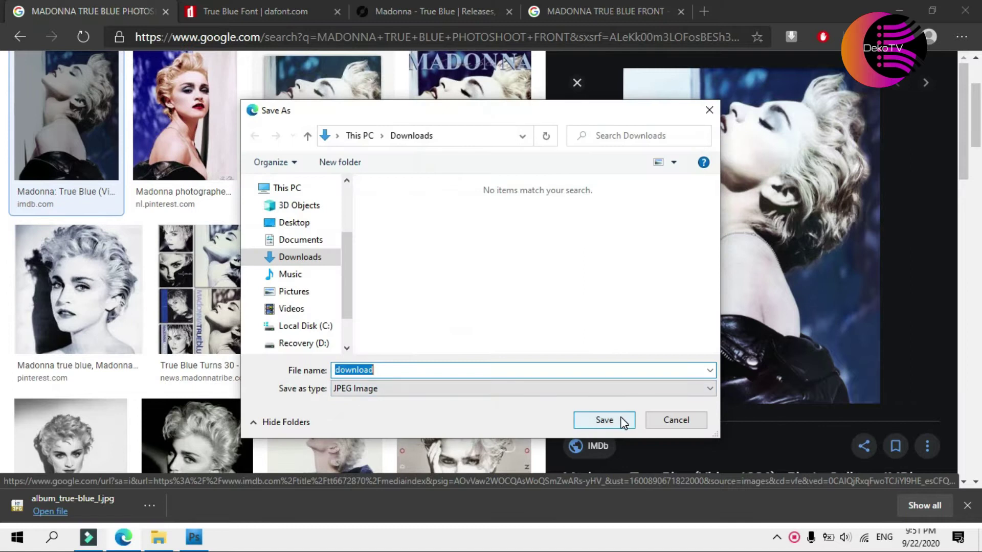
left_click(622, 420)
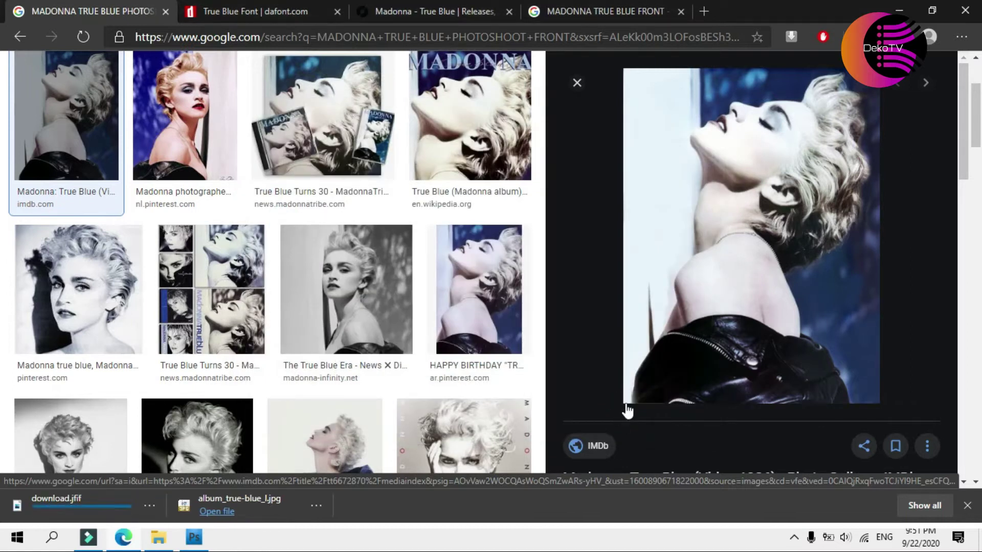
Download the True Blue font from its dafont.com page.
left_click(283, 6)
scroll(263, 318, "down", 5)
scroll(263, 317, "up", 5)
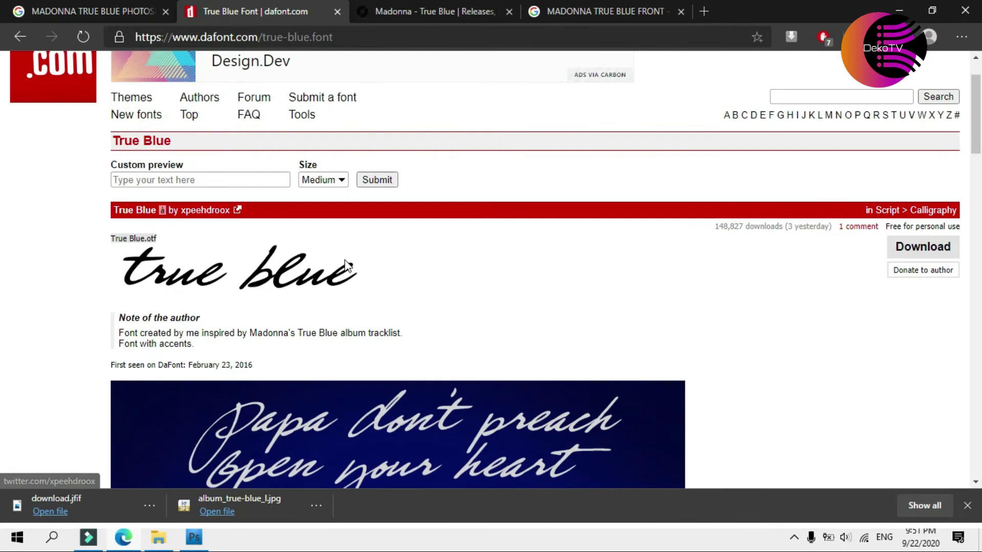
left_click(920, 251)
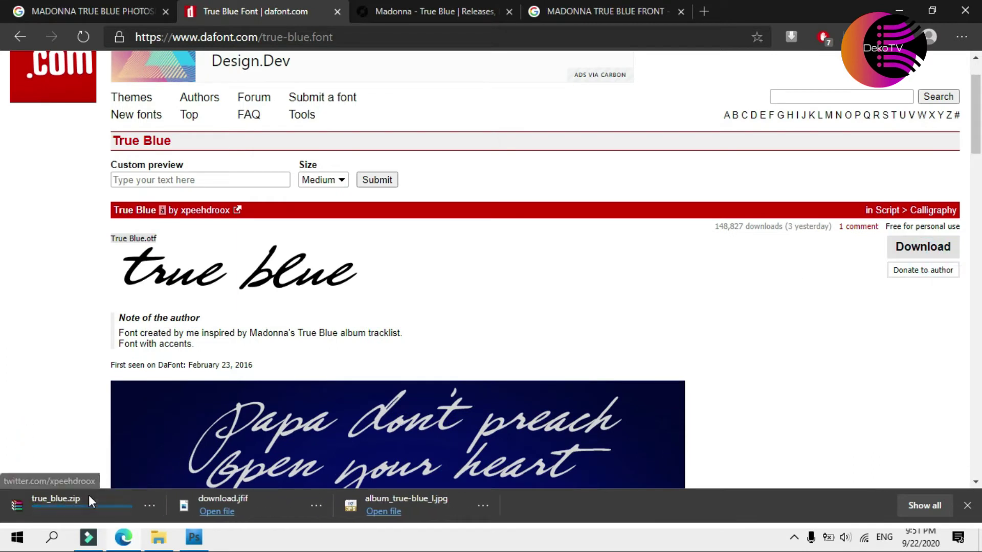
Install the trueblue OpenType font from true_blue.zip, and close the font preview and archive.
left_click(88, 495)
double_click(369, 244)
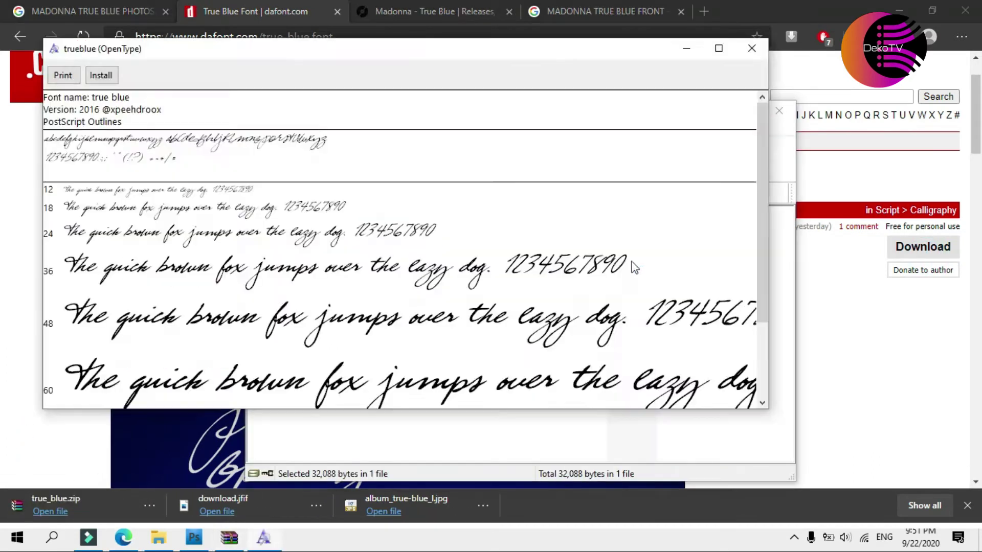
left_click(101, 76)
left_click(751, 48)
left_click(630, 242)
Close Photoshop and launch it again from the desktop.
right_click(613, 539)
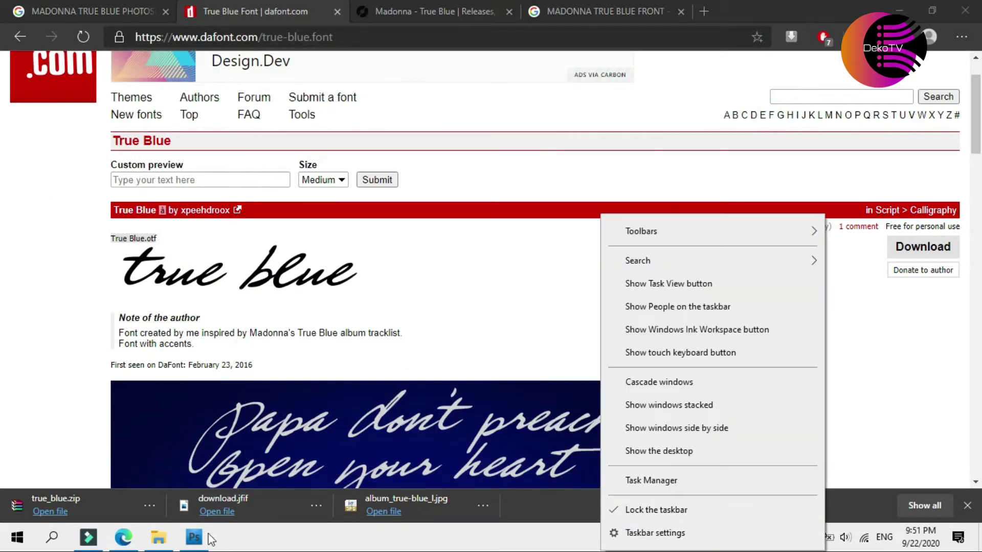
left_click(194, 537)
left_click(969, 11)
right_click(593, 538)
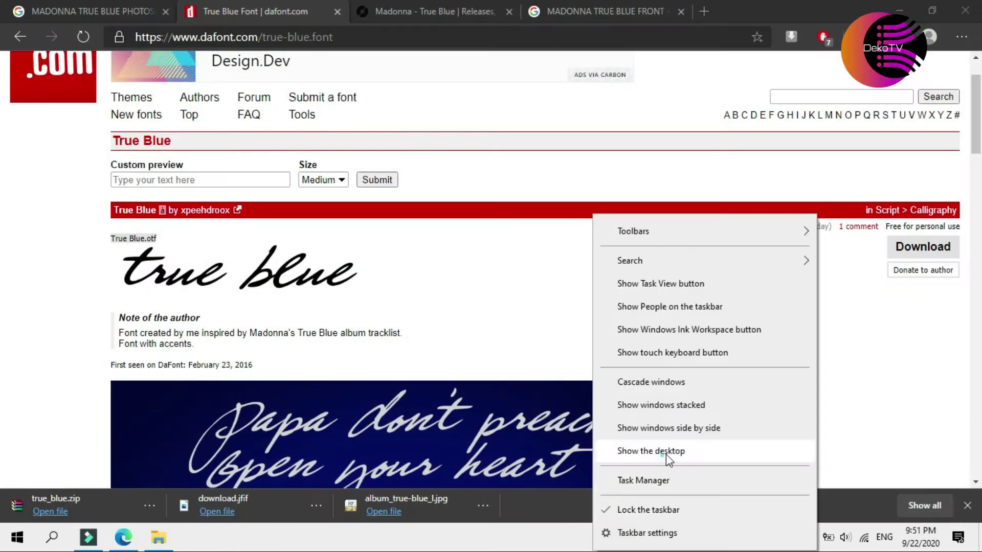
left_click(632, 450)
double_click(91, 258)
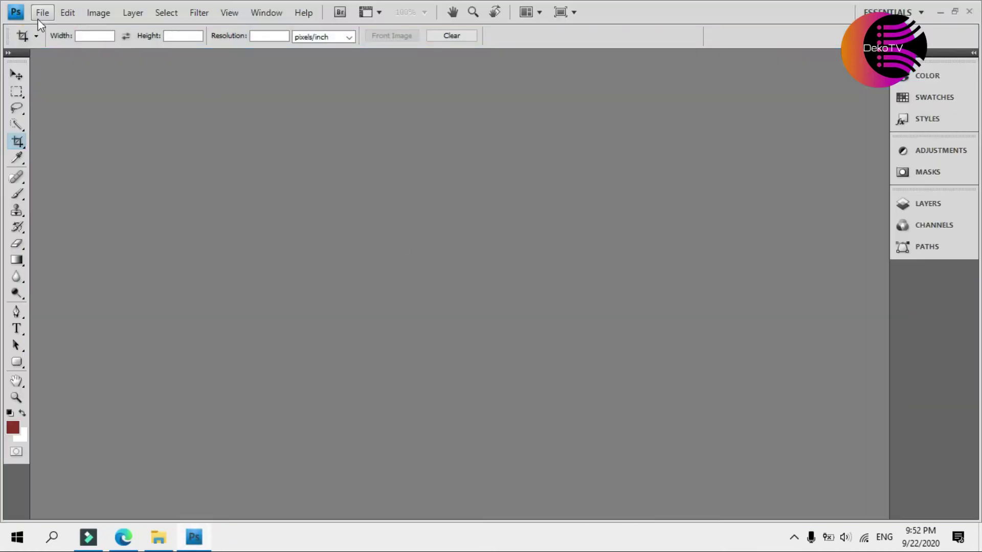
Open the album cover album_true-blue_l.jpg from Downloads.
left_click(42, 12)
left_click(51, 37)
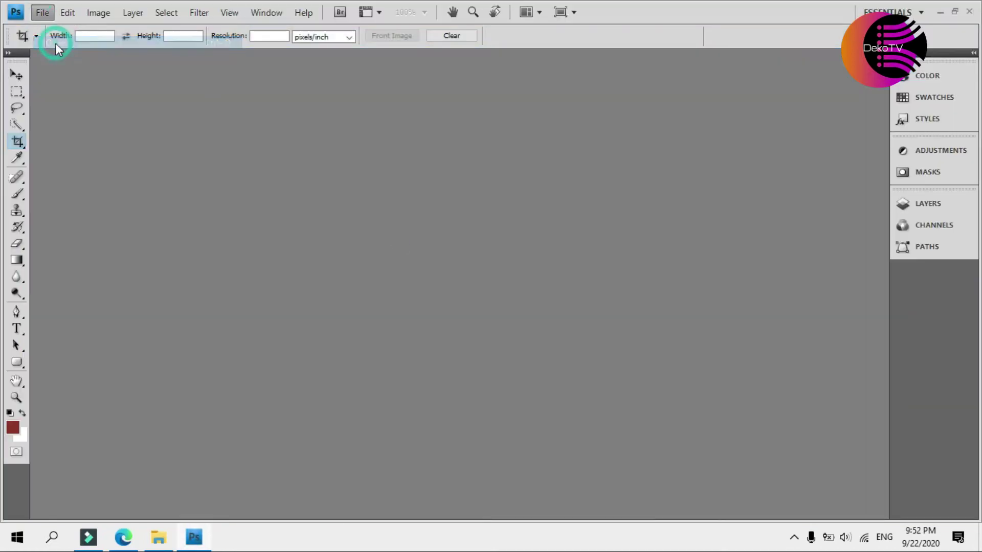
double_click(676, 177)
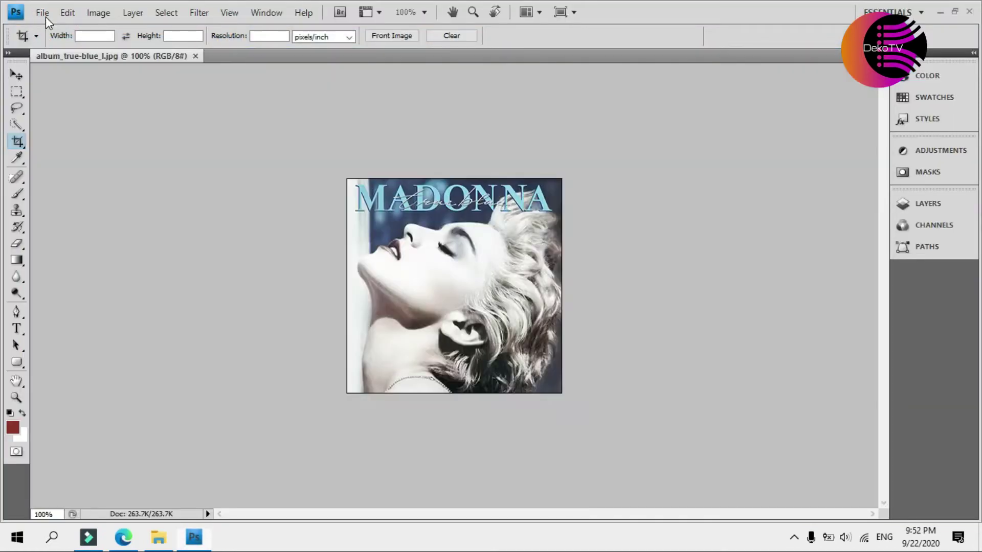
Try to open the saved photo download.jfif from Downloads.
left_click(42, 13)
left_click(57, 45)
double_click(534, 153)
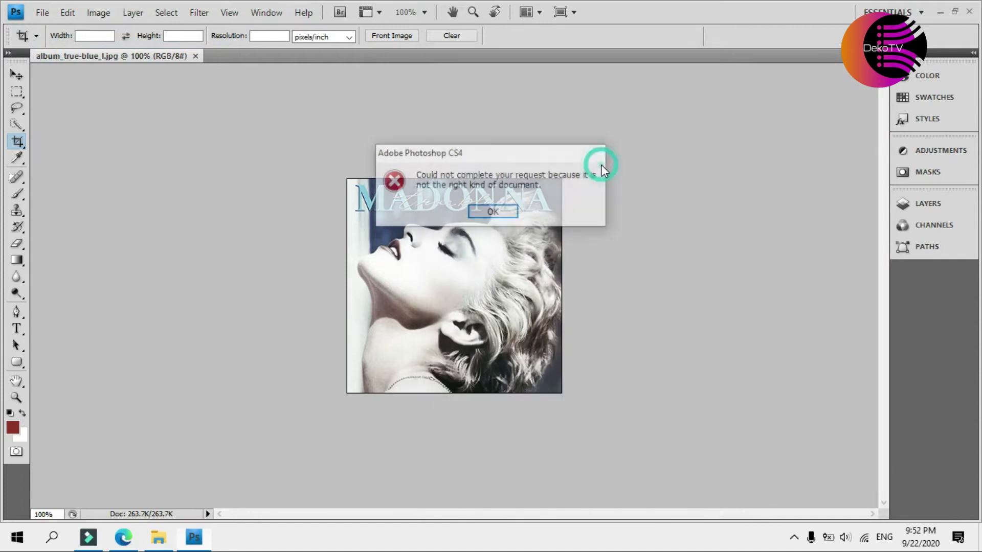
left_click(493, 211)
Switch to the Edge browser, search the web for "PHOTO TO JPG" and open the Online-Convert JPG converter.
left_click(123, 537)
left_click(711, 14)
type("PHOTO TO JPG")
key("Return")
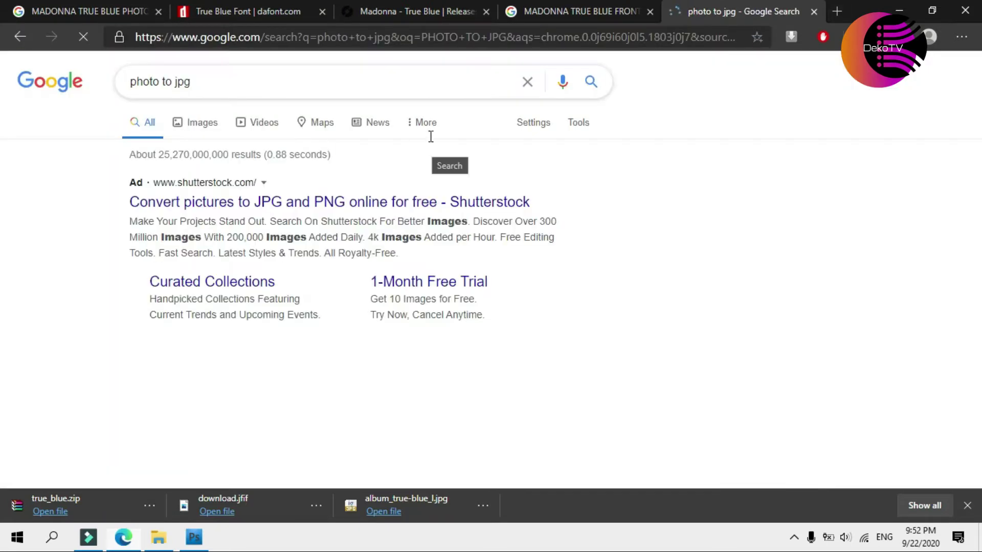
left_click(218, 371)
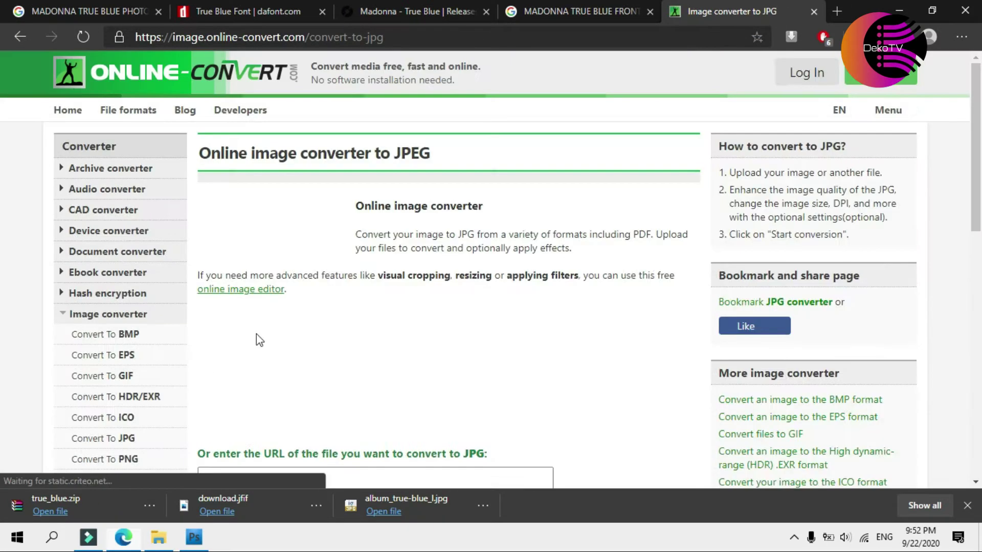
Upload download.jfif to the converter, convert it to JPG and download the converted file.
scroll(259, 307, "down", 7)
left_click(262, 154)
scroll(463, 164, "up", 3)
left_click(467, 164)
left_click(303, 257)
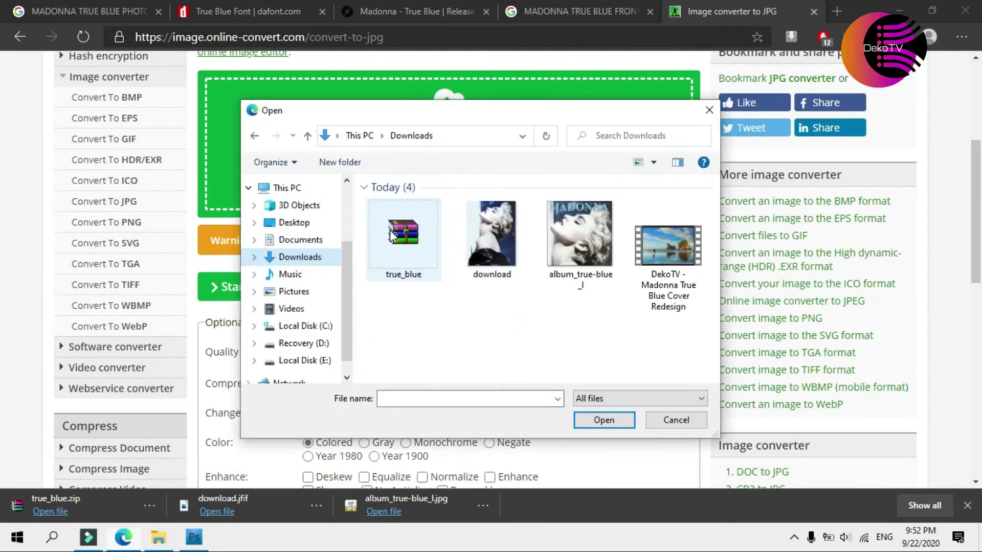
double_click(492, 227)
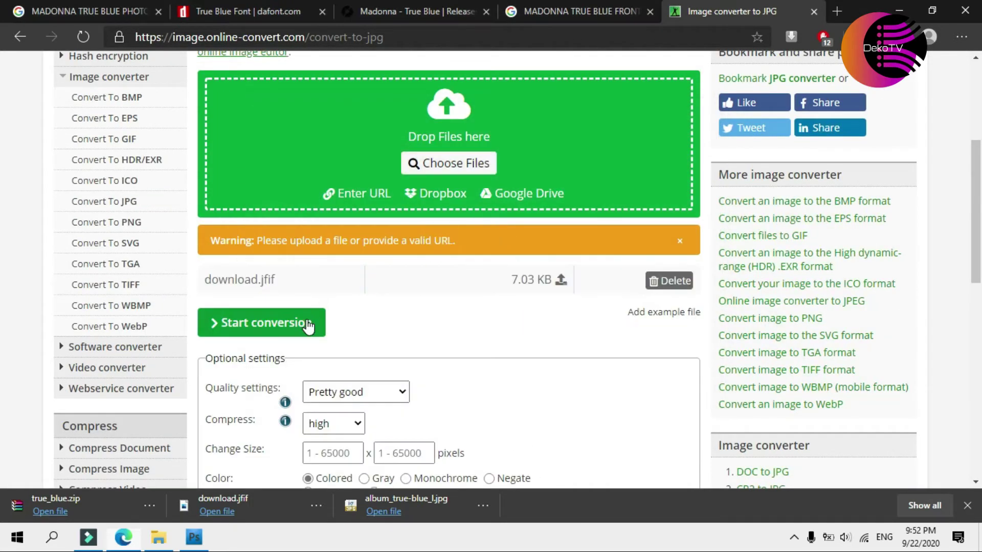
left_click(309, 325)
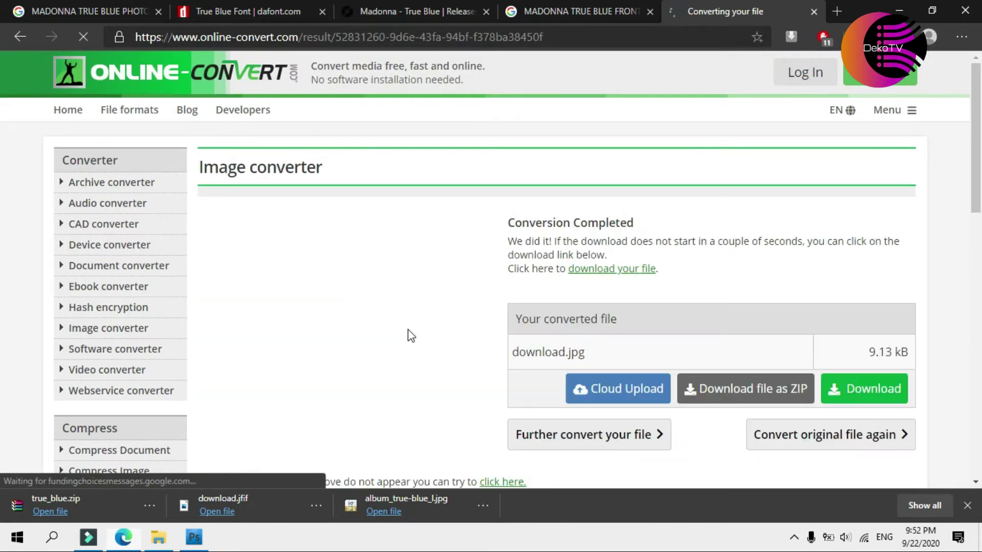
left_click(849, 389)
Switch to Photoshop and open the converted download.jpg.
left_click(194, 536)
left_click(42, 12)
left_click(51, 43)
double_click(529, 167)
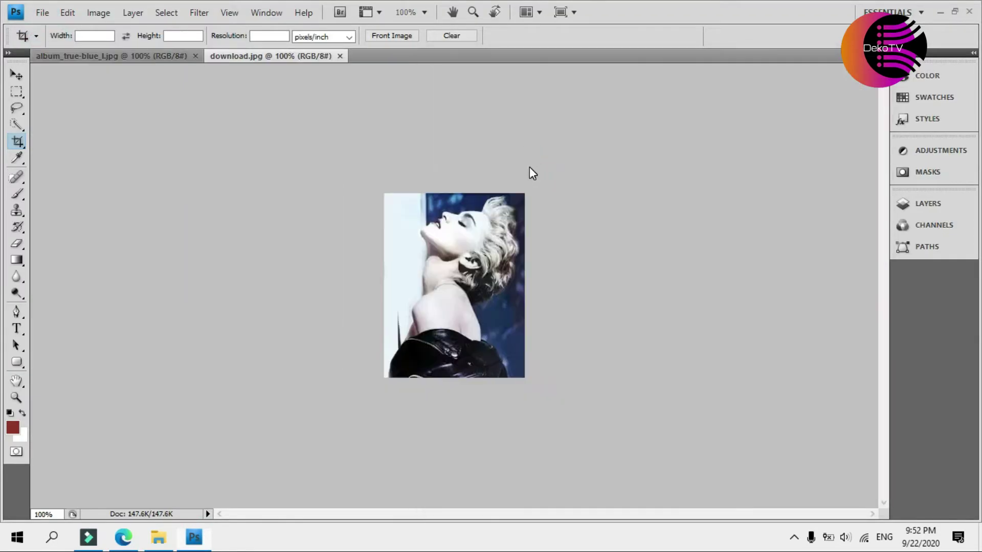
Copy the whole album cover and paste it into download.jpg as a new layer.
left_click(16, 398)
left_click(493, 274)
left_click(113, 56)
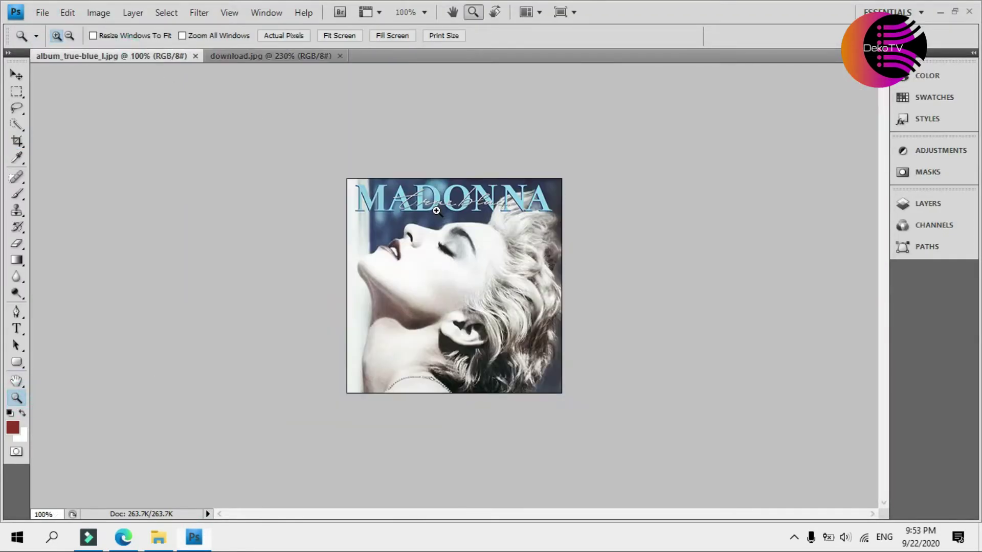
left_click_drag(440, 215, 460, 228)
left_click(17, 75)
Scale the pasted album cover down with Free Transform so that it covers the head in the photo.
right_click(450, 157)
left_click(491, 283)
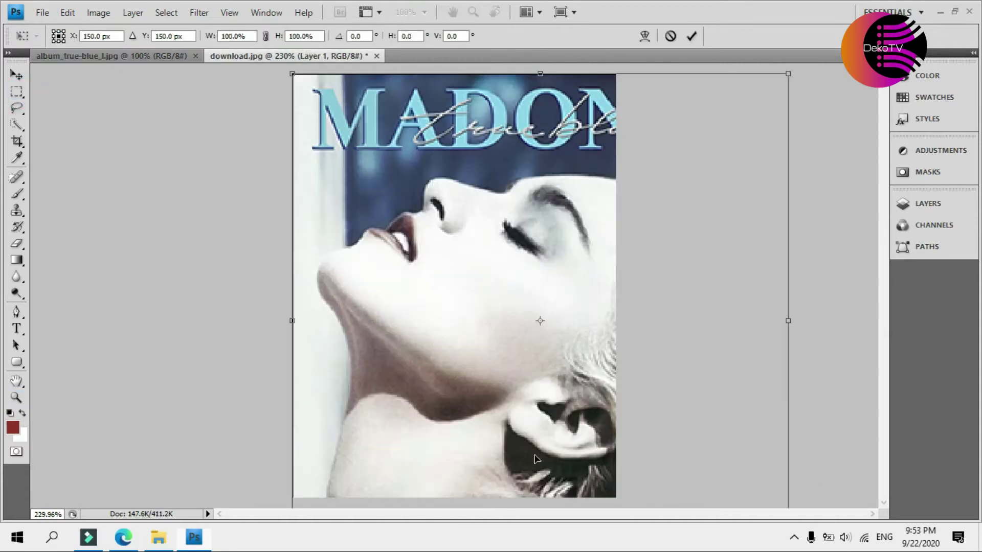
left_click_drag(788, 73, 565, 278)
left_click_drag(533, 345, 503, 167)
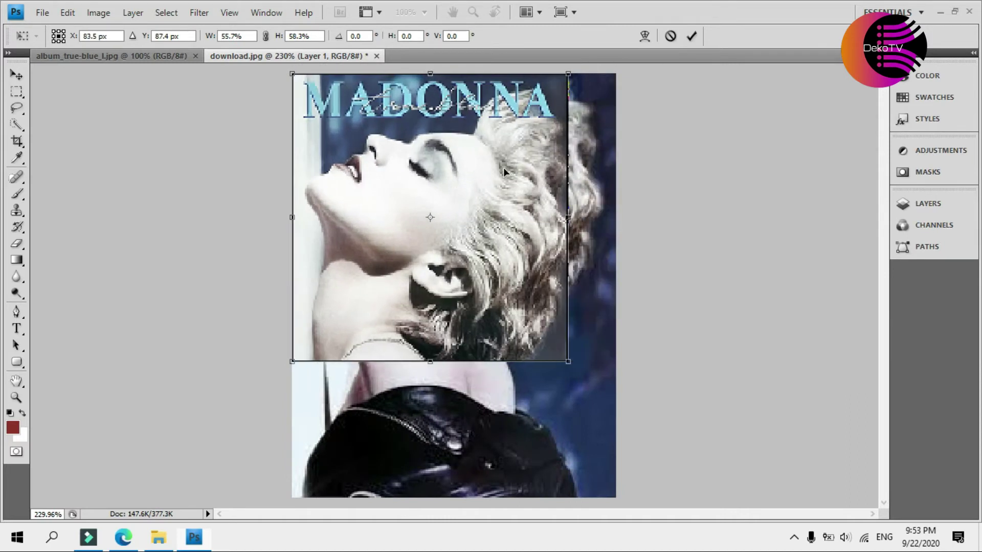
left_click_drag(569, 217, 607, 220)
key("Return")
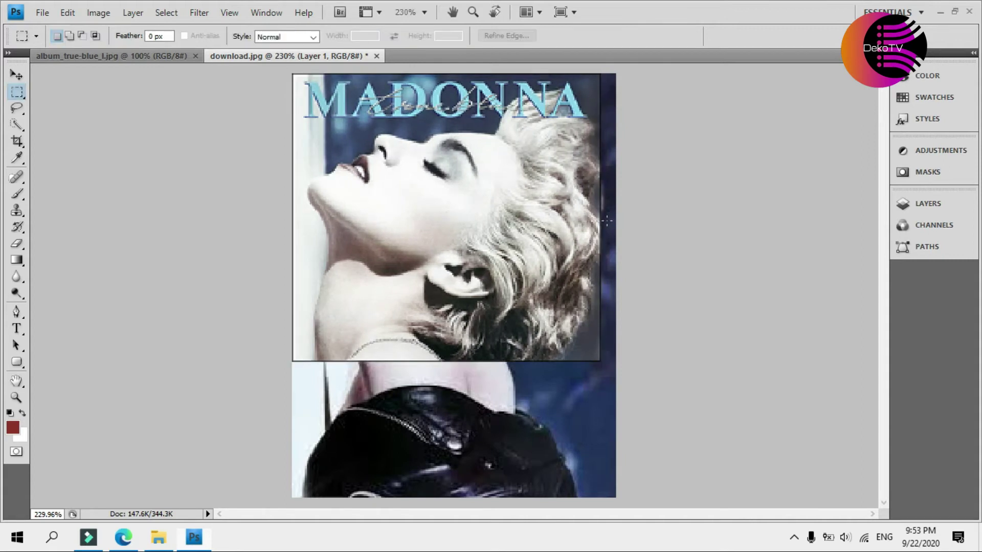
Close download.jpg without saving the changes and open it again from Downloads.
left_click(376, 56)
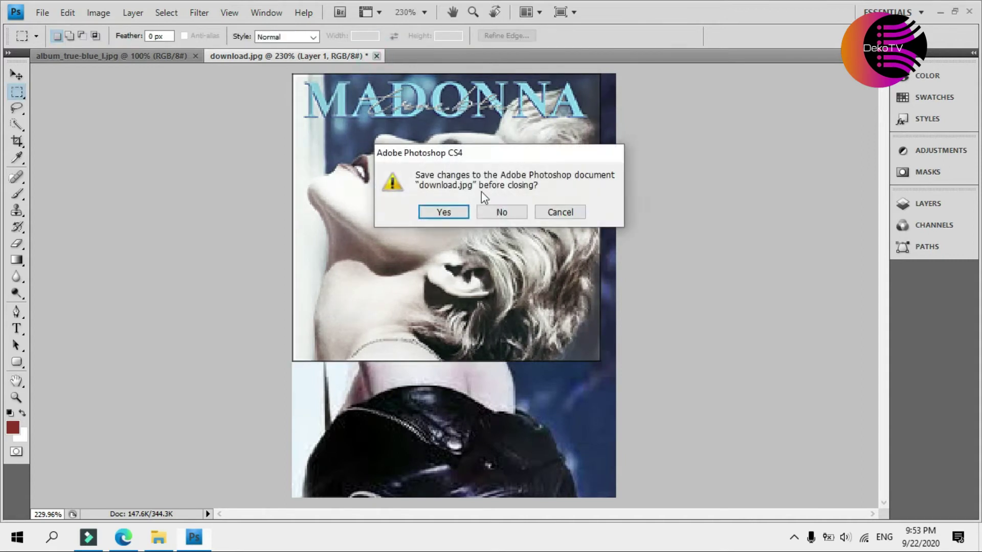
left_click(499, 210)
left_click(42, 12)
left_click(62, 46)
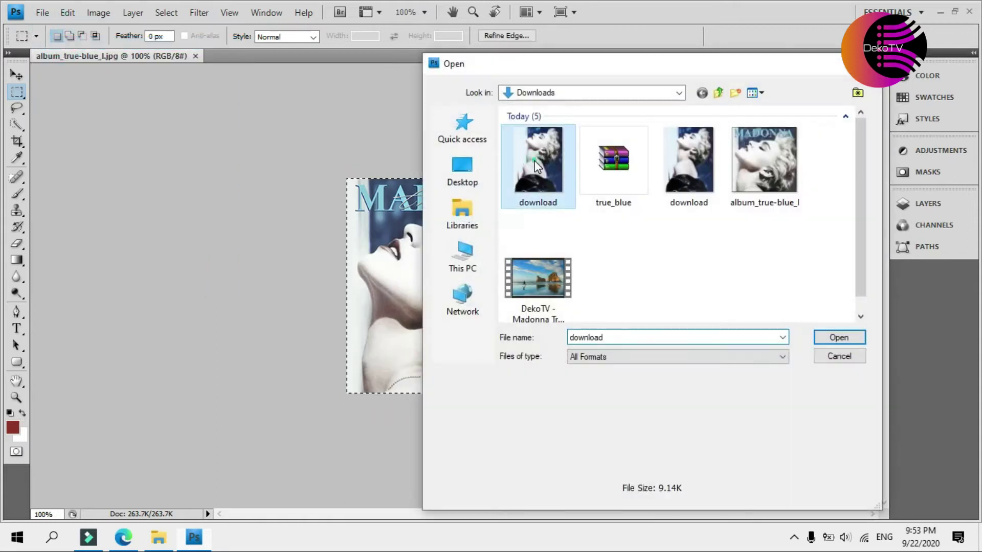
double_click(535, 161)
Copy the whole photo in download.jpg and paste it into album_true-blue_l.jpg as a new layer.
key("ctrl+c")
left_click(105, 56)
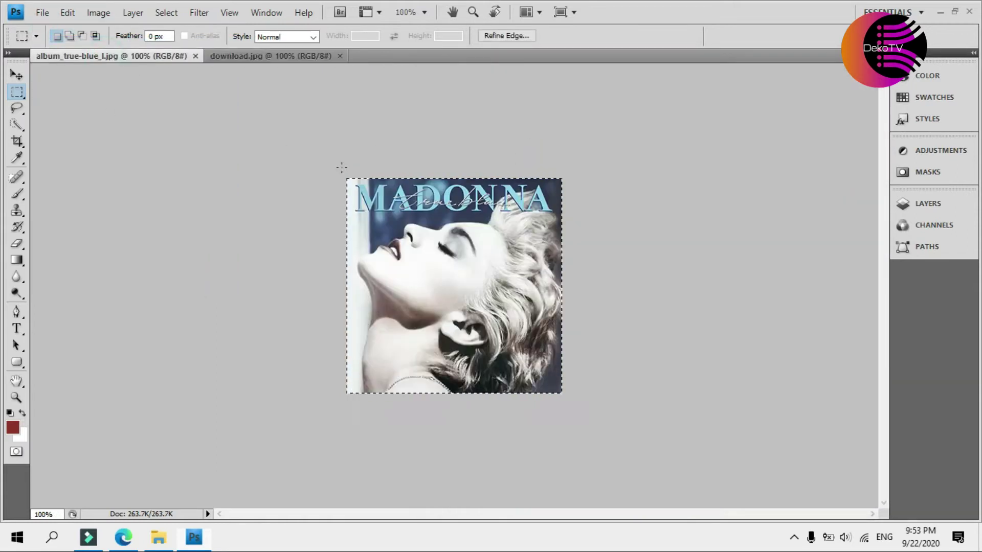
key("ctrl+v")
Free-transform the pasted photo to about 210% width and 200% height, positioning the face over the cover's face.
right_click(417, 216)
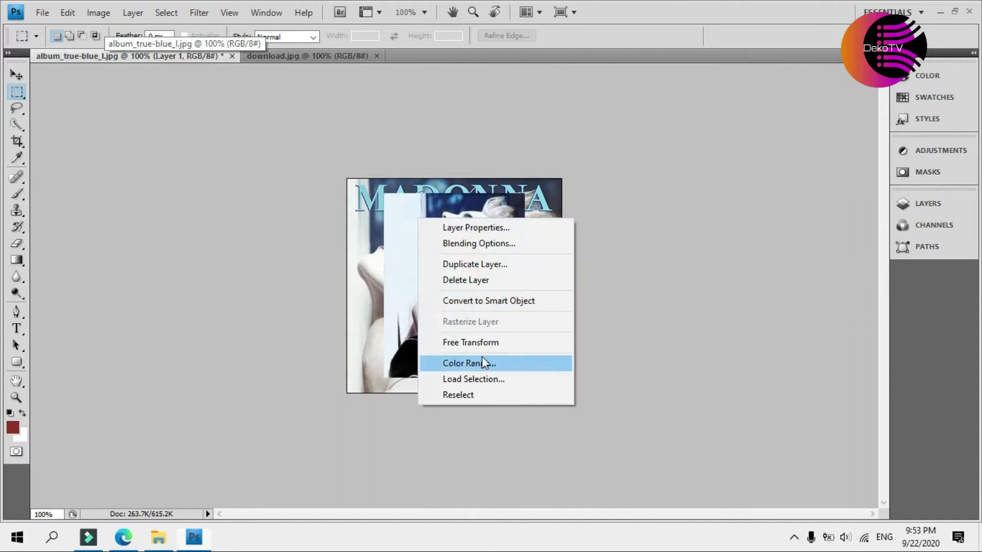
left_click(481, 342)
left_click_drag(524, 376, 649, 543)
left_click_drag(481, 310, 418, 300)
left_click_drag(316, 179, 281, 144)
left_click_drag(403, 241, 409, 273)
key("Return")
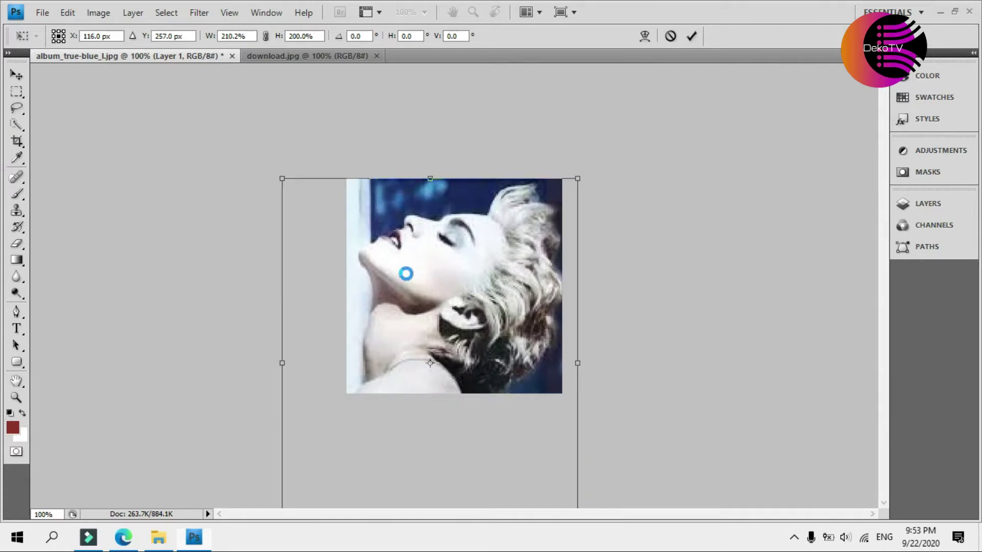
Set the blending mode of the pasted photo layer to Soft Light.
key("m")
left_click(928, 204)
left_click(768, 214)
left_click(752, 189)
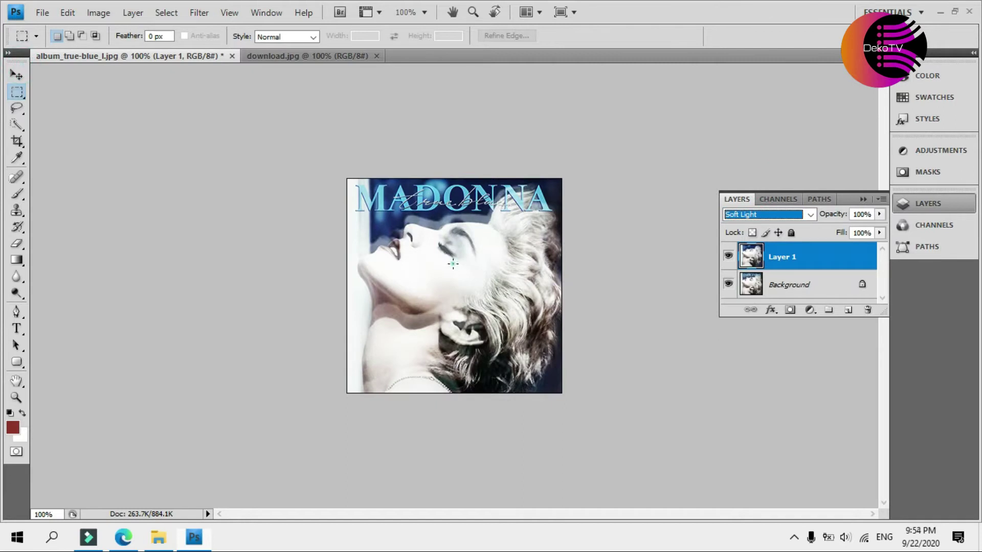
Move the photo layer slightly down so its face lines up with the face on the cover.
right_click(534, 282)
left_click(594, 22)
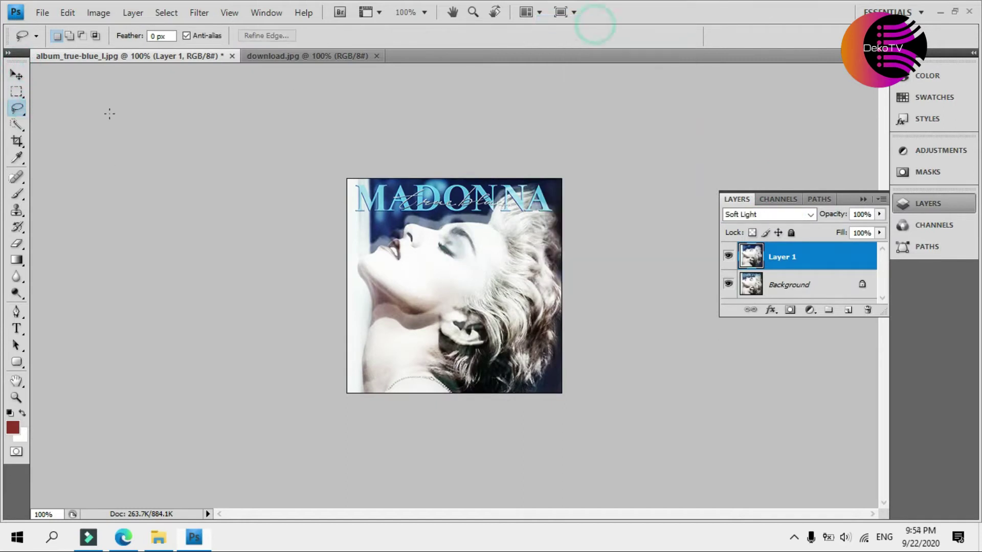
left_click(17, 76)
left_click_drag(391, 263, 403, 281)
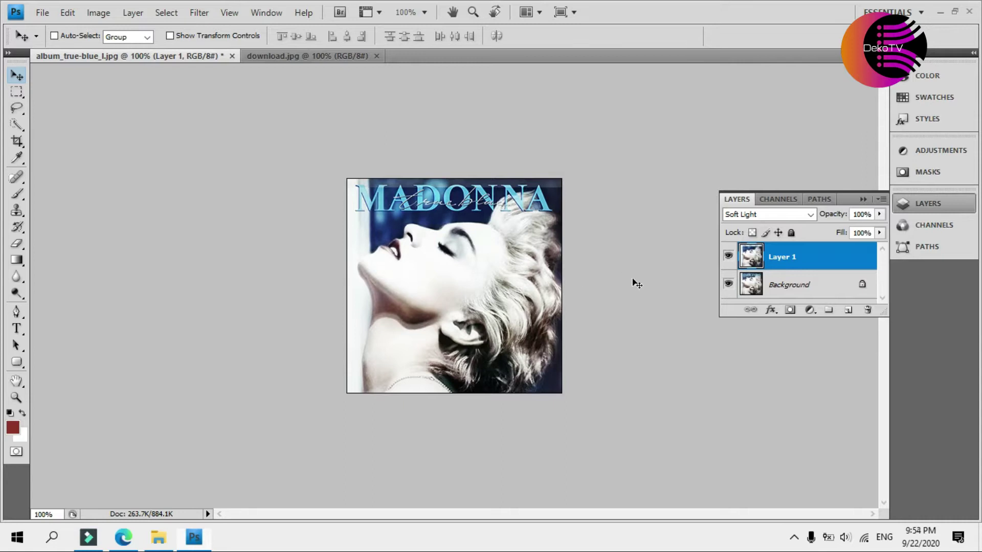
Hide the Background layer and stretch the photo layer's upper edge up to the top of the canvas.
left_click(728, 285)
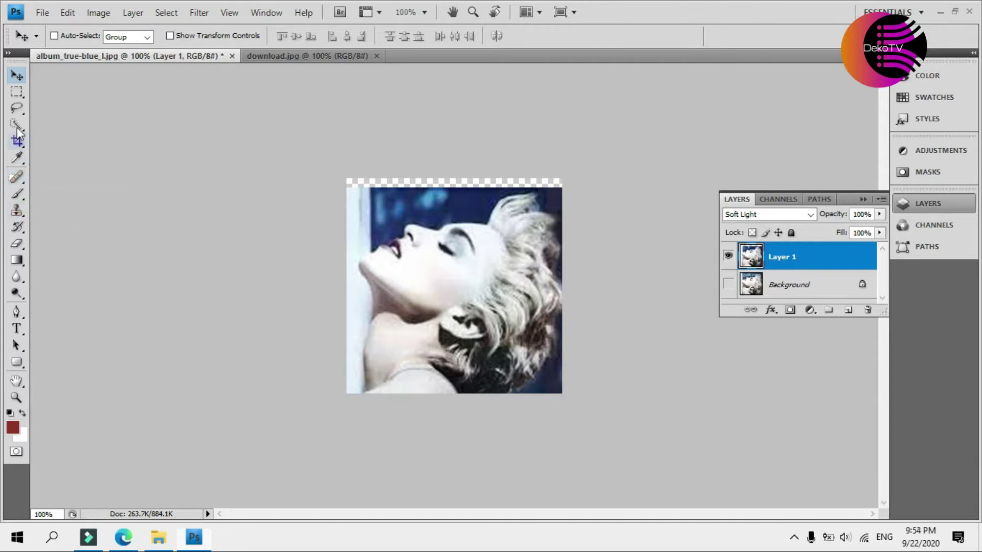
left_click(17, 92)
right_click(439, 237)
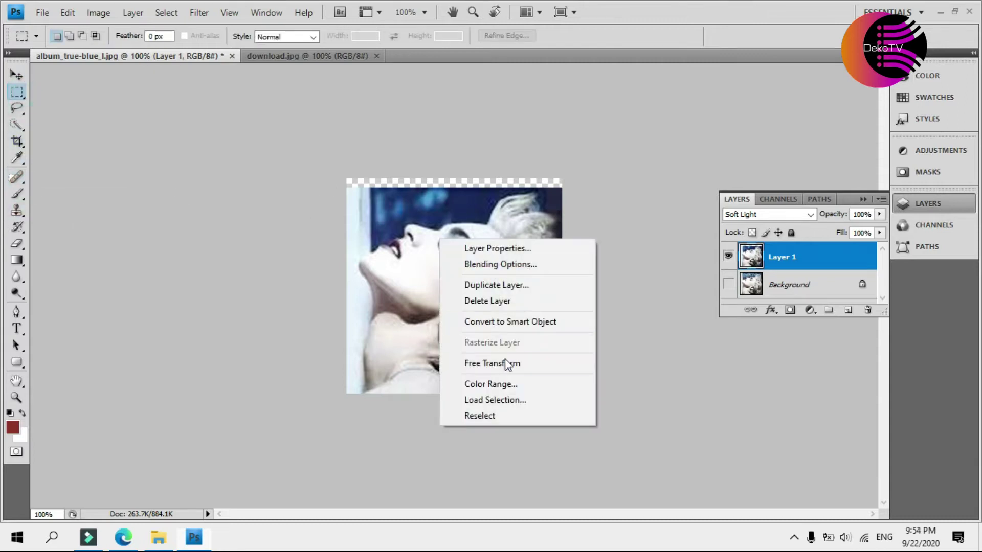
left_click(487, 362)
left_click_drag(430, 187, 431, 178)
key("Return")
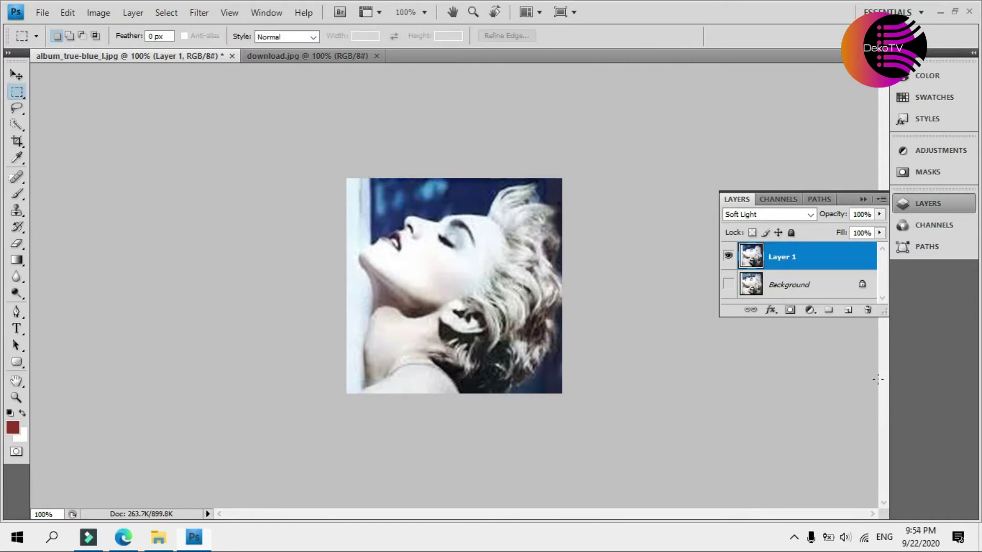
Delete the original cover's Background layer, keeping only the blended photo layer.
left_click(729, 284)
left_click(728, 285)
left_click(799, 284)
key("Delete")
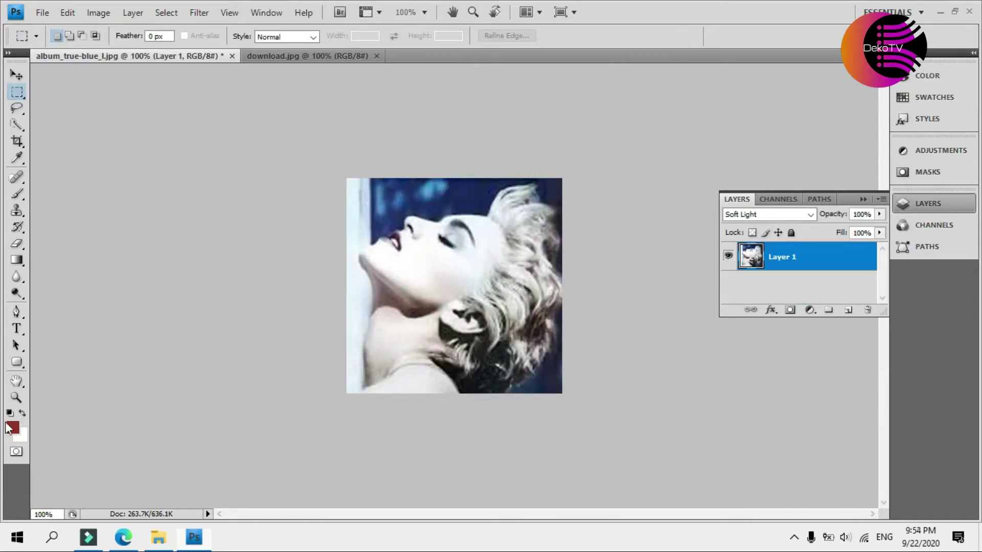
Switch to the browser to examine the title lettering on the original True Blue cover, and return to Photoshop.
left_click(260, 54)
left_click(174, 57)
left_click(42, 12)
key("Escape")
key("Escape")
left_click(122, 536)
left_click(563, 12)
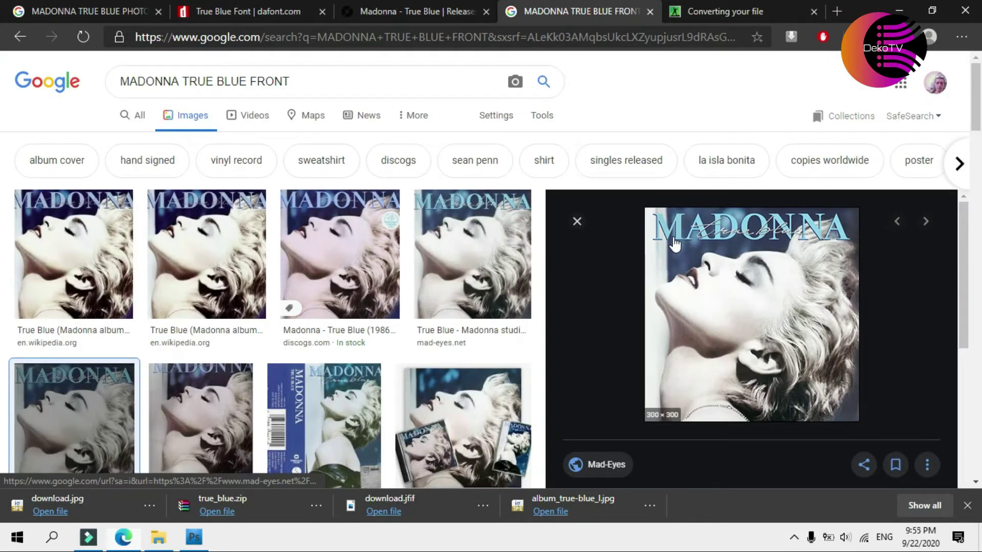
left_click(194, 537)
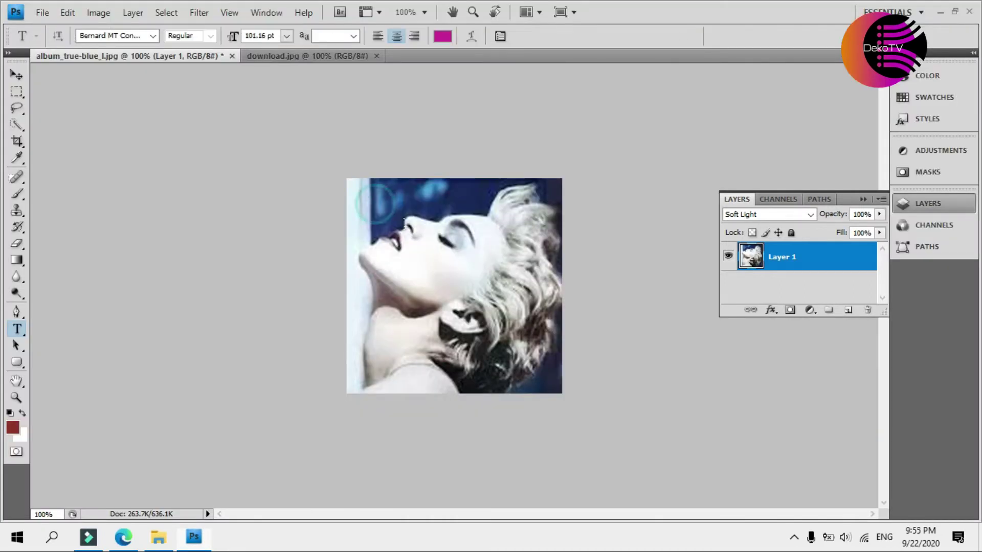
Add the title "M A D O N N A" in Bernard MT Condensed at 36 pt and place it across the top of the cover.
left_click(287, 36)
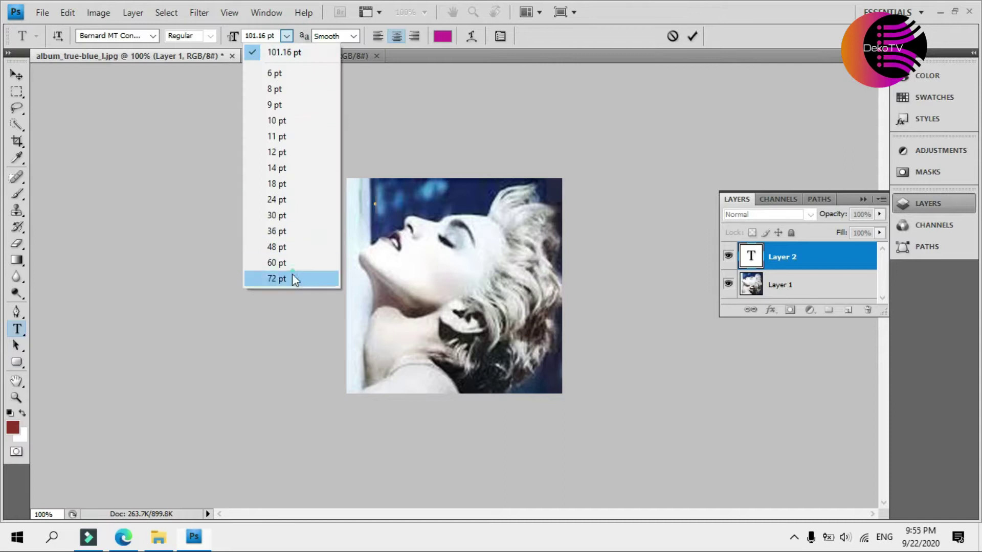
left_click(295, 276)
left_click(287, 36)
left_click(295, 232)
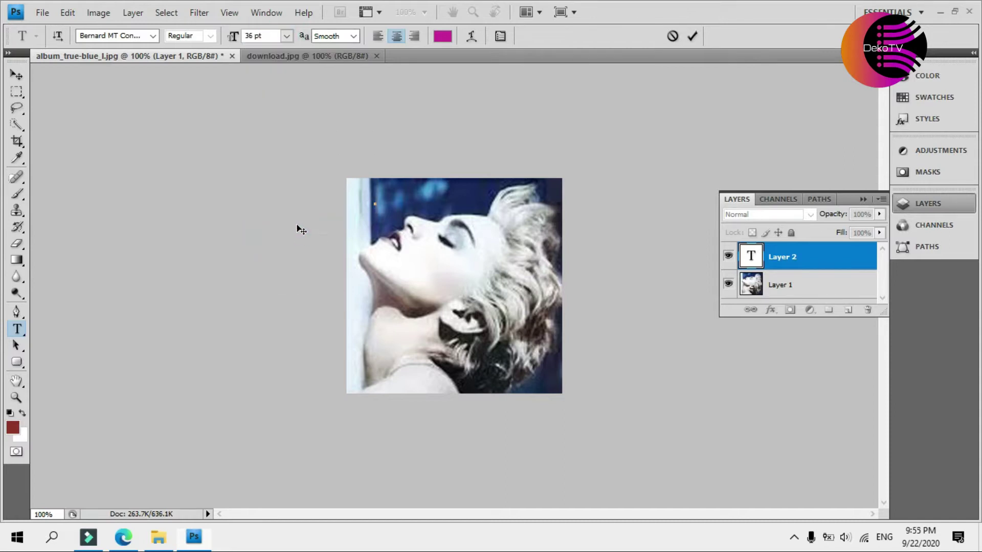
type("N N A")
key("ctrl+Return")
key("v")
left_click_drag(339, 208, 505, 204)
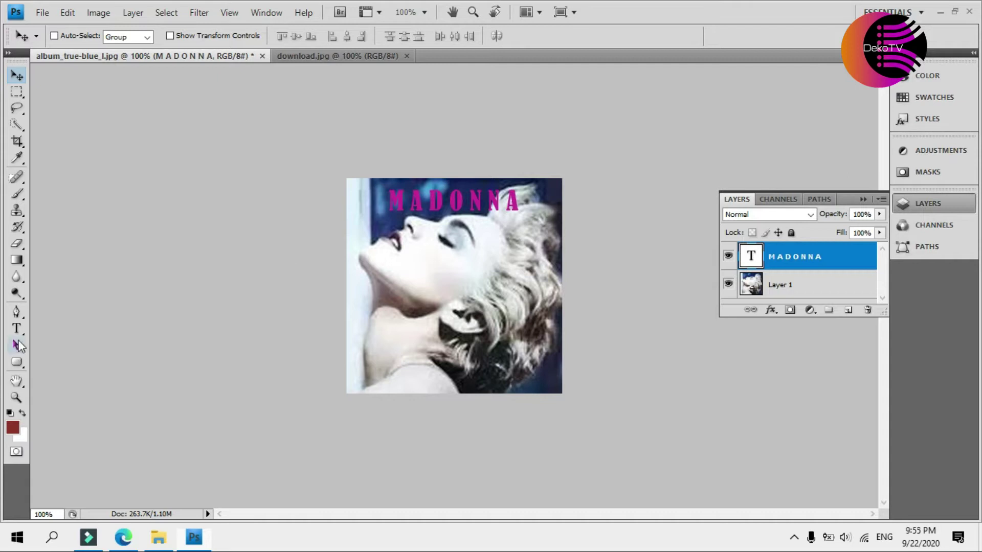
Enlarge the MADONNA title text to 48 pt.
left_click(17, 328)
left_click_drag(394, 199, 522, 200)
left_click(286, 35)
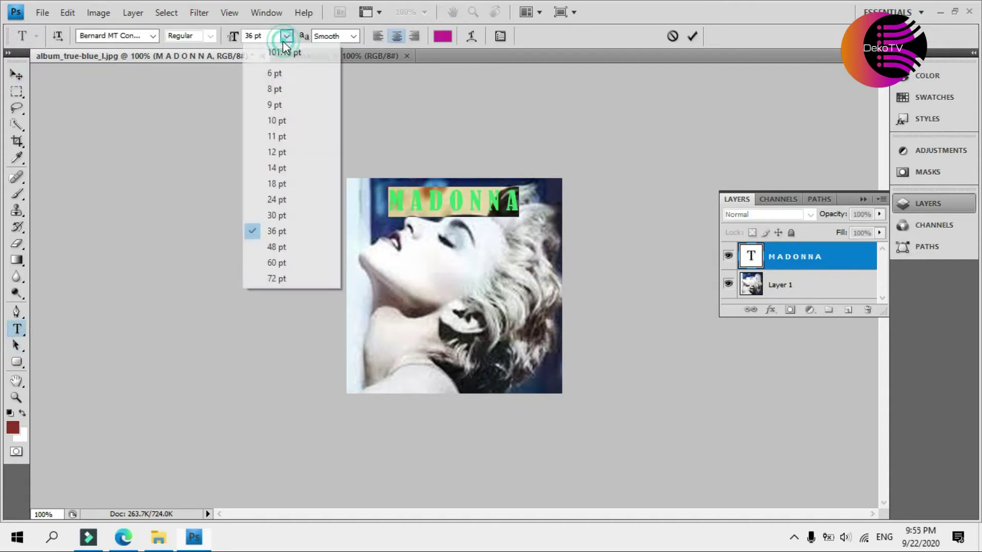
left_click(302, 248)
left_click(17, 75)
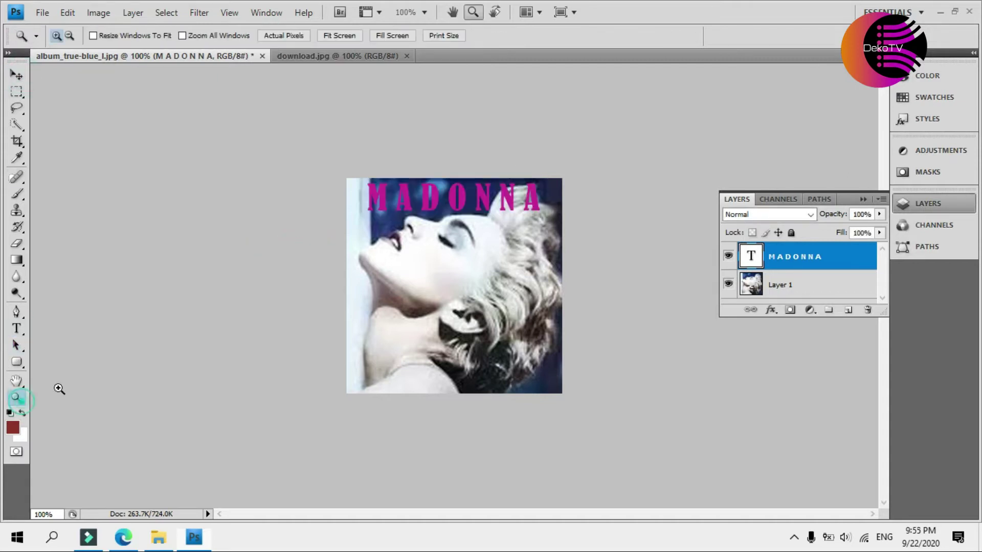
Change the colour of all the MADONNA title letters to white.
left_click(16, 398)
left_click(443, 311)
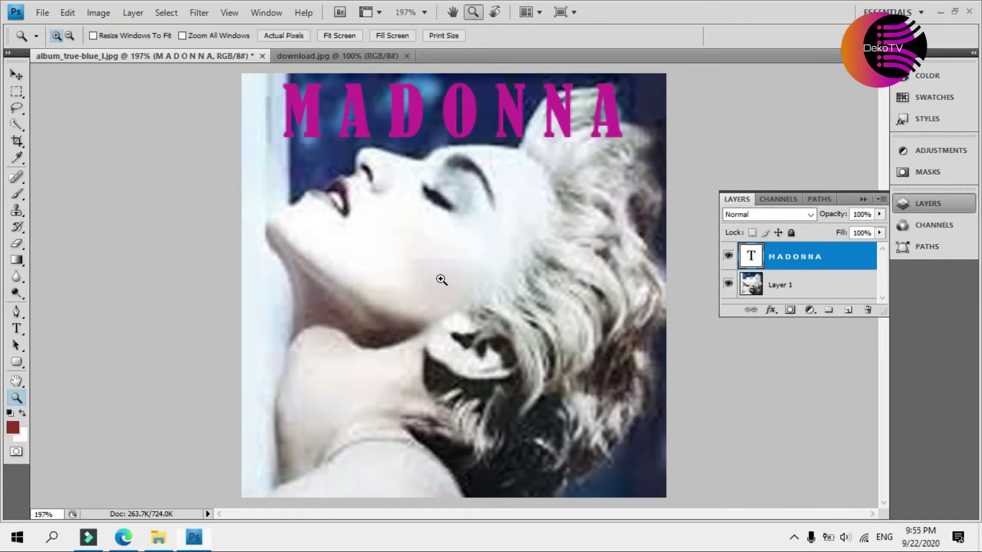
left_click(16, 328)
left_click_drag(284, 105, 624, 105)
left_click(443, 36)
left_click(900, 100)
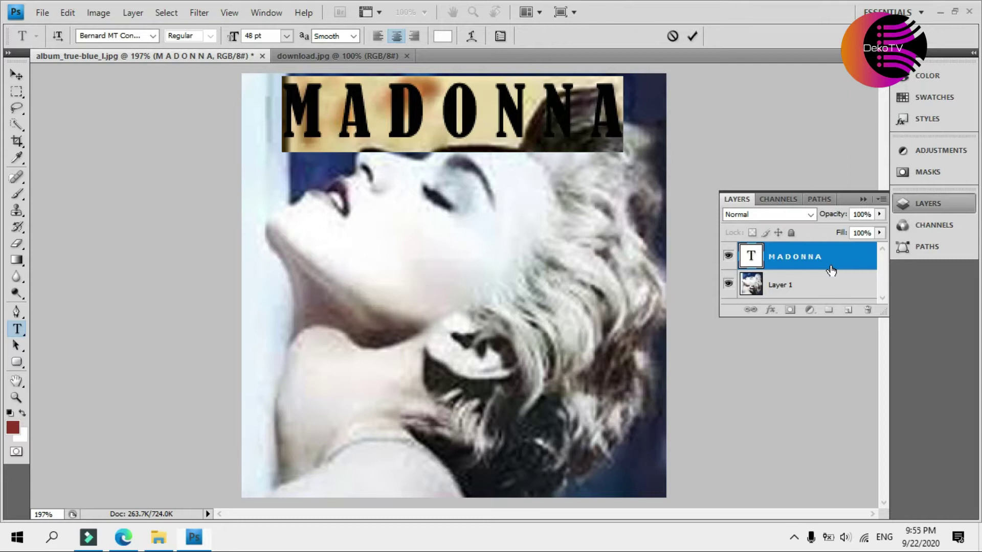
Add a black Stroke layer style to the MADONNA text layer.
left_click(831, 265)
right_click(831, 265)
left_click(757, 133)
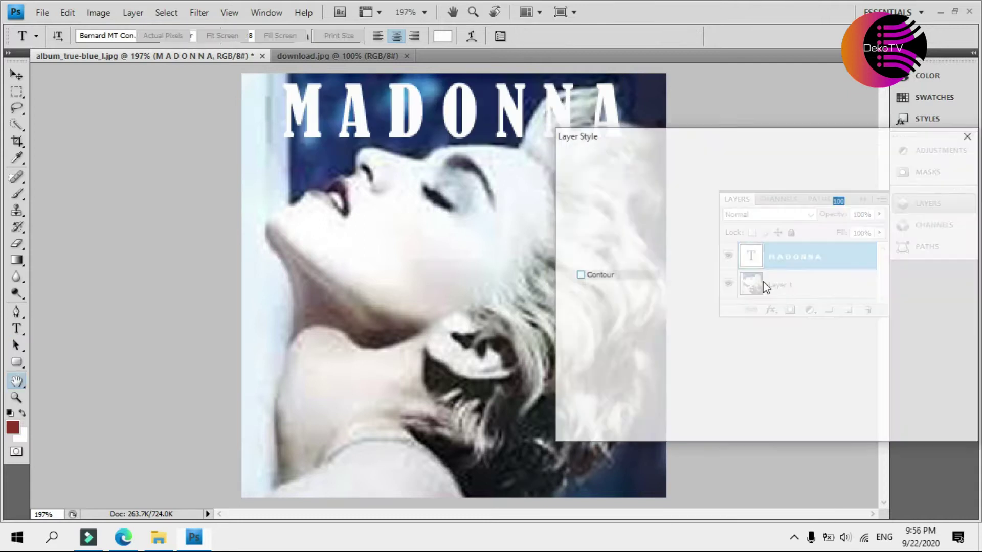
left_click(579, 372)
left_click(941, 161)
Examine the outlined title on the cover at several zoom levels.
key("z")
right_click(419, 305)
left_click(419, 306)
left_click(439, 314, "alt")
left_click(438, 313, "alt")
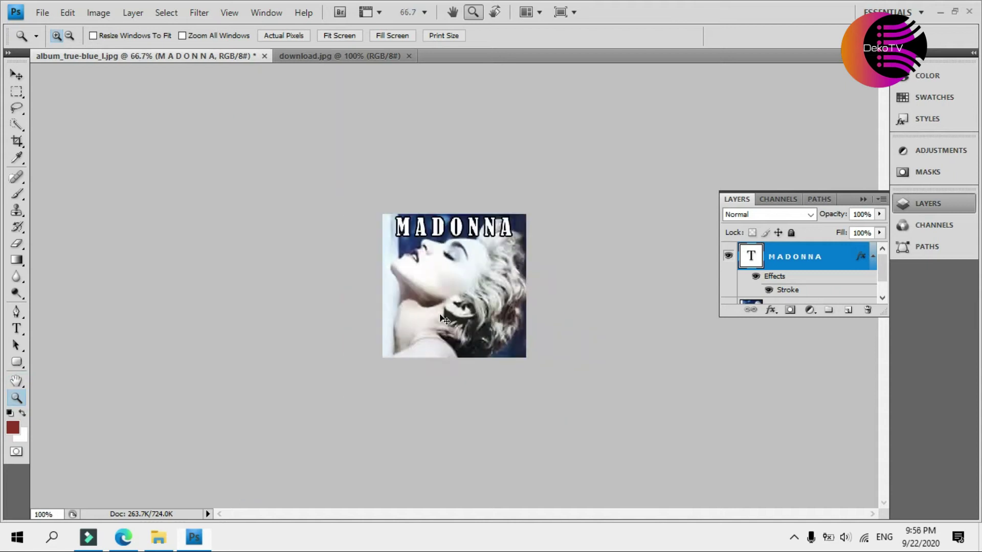
left_click(439, 314)
left_click(439, 315)
left_click(440, 316, "alt")
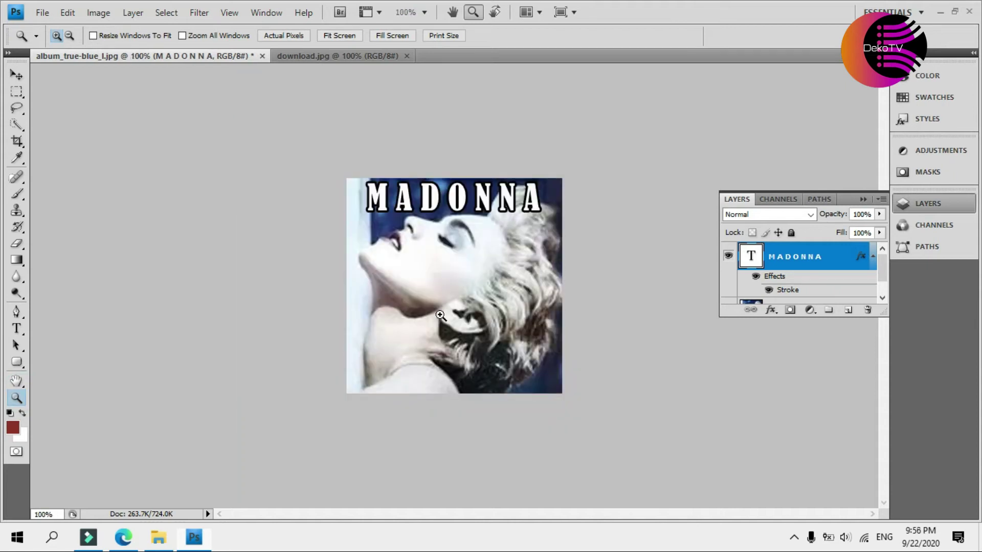
Try the TradeGothic LT font on the MADONNA title.
key("t")
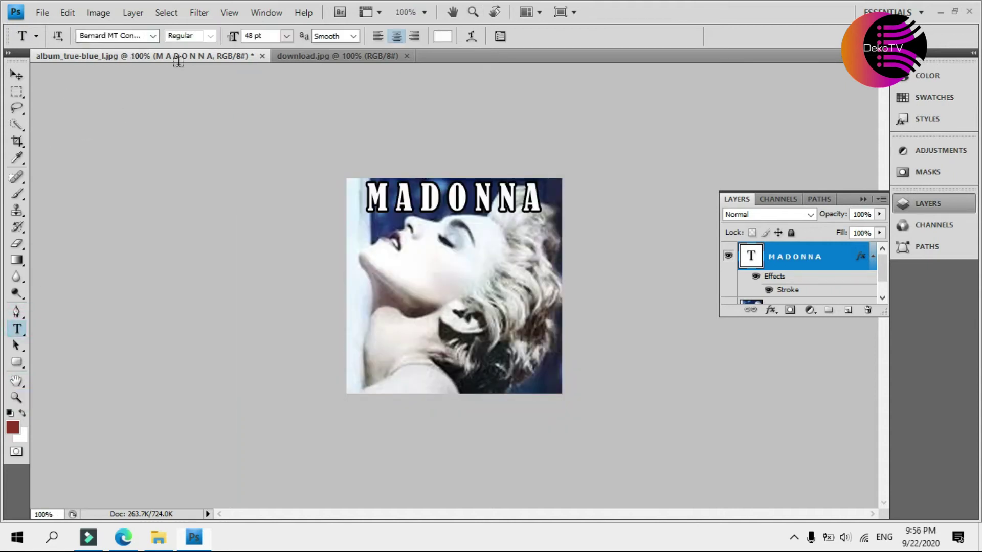
left_click(154, 36)
left_click(135, 36)
type("TradeGothic LT")
left_click(149, 40)
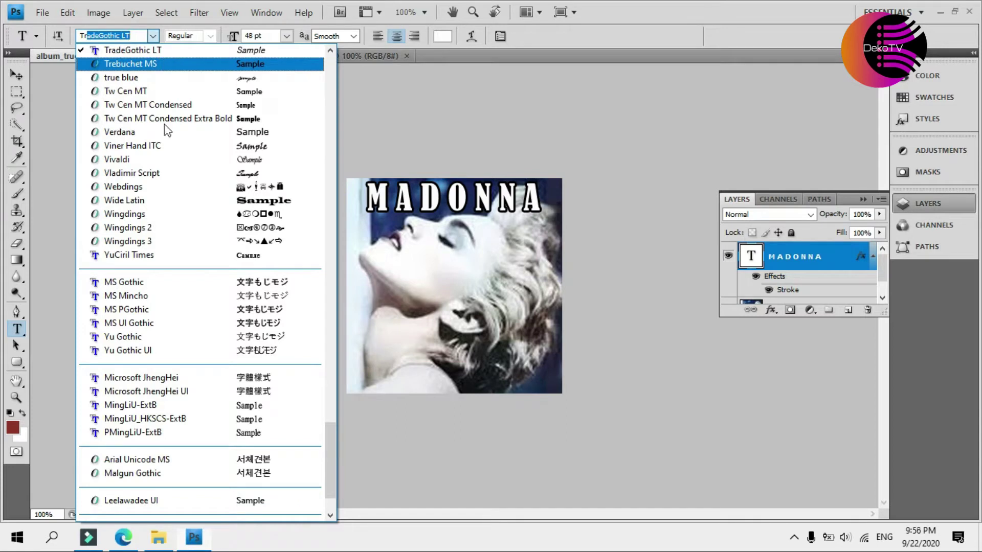
Look up the font file in the downloaded true_blue.zip and try the true blue font on the MADONNA title.
left_click(127, 541)
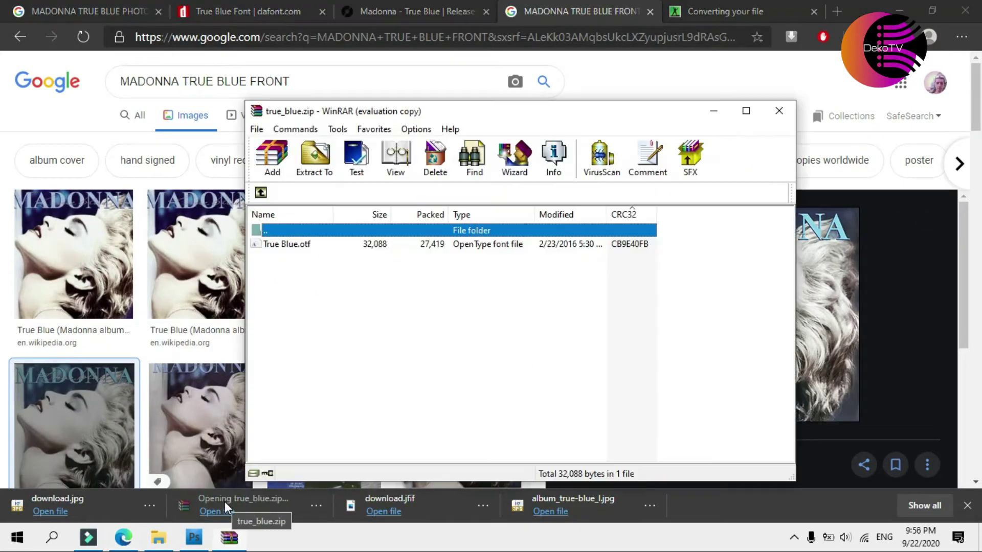
left_click(194, 537)
left_click(146, 41)
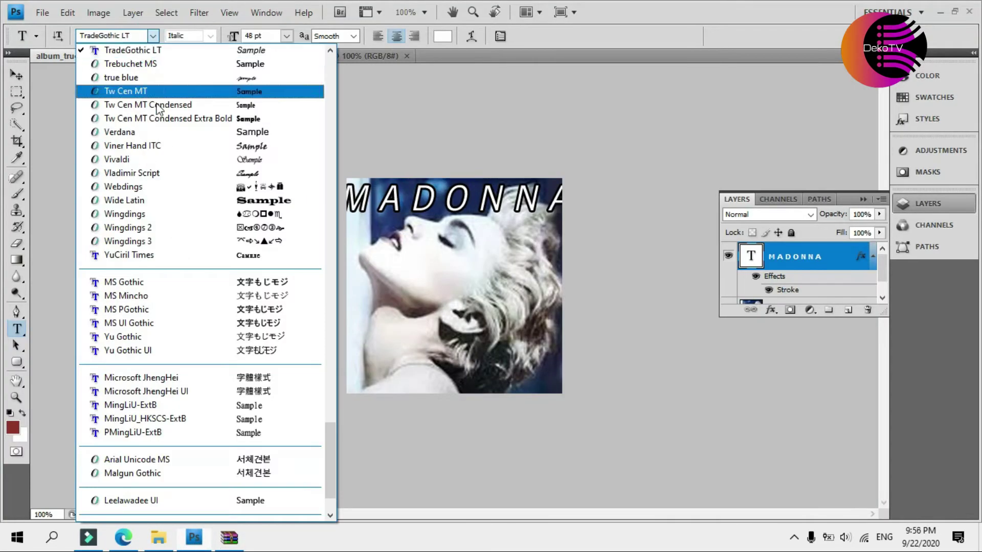
scroll(164, 117, "up", 3)
left_click(170, 158)
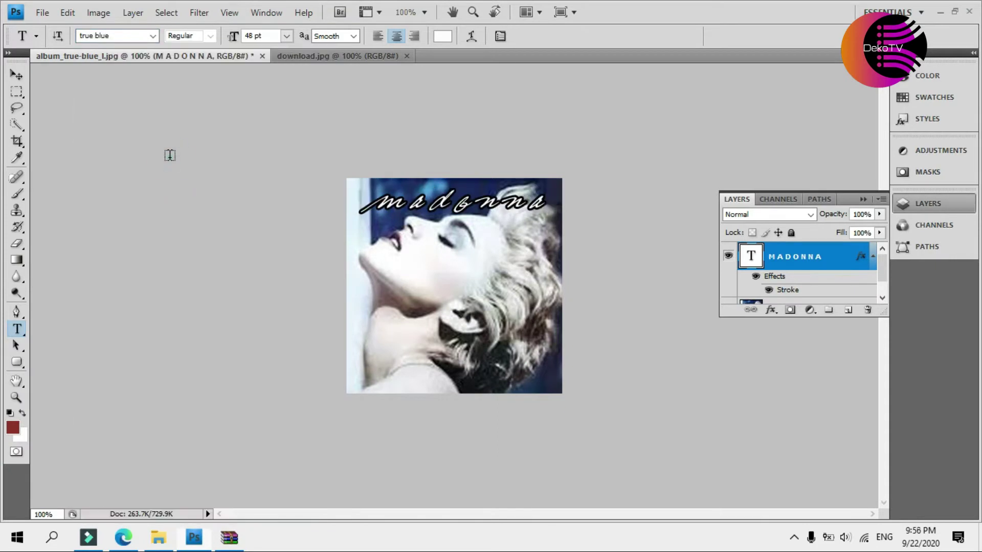
Undo the change of the title to the true blue font.
left_click(76, 12)
left_click(93, 29)
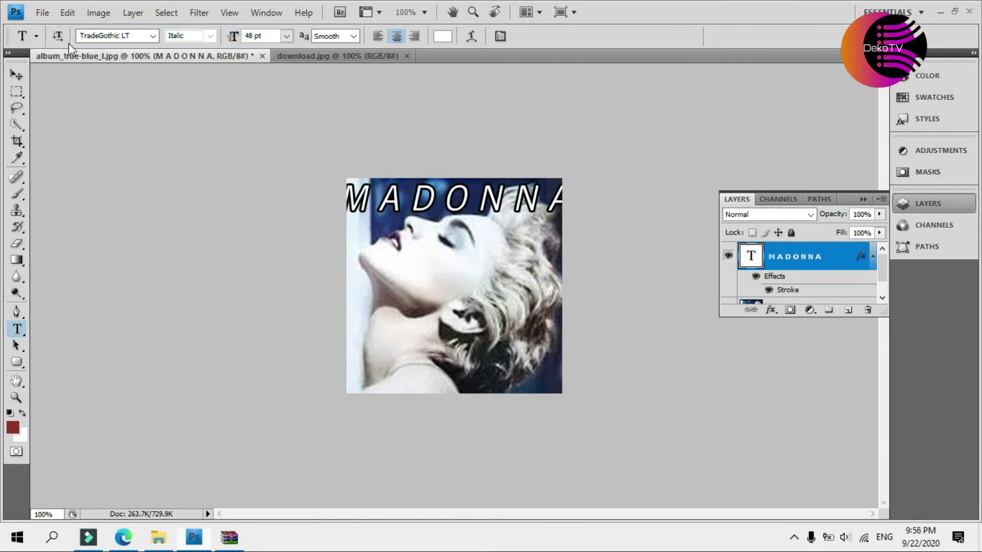
left_click(68, 12)
key("Escape")
Try the Algerian font on the title letters after the initial M.
left_click_drag(353, 207, 568, 204)
left_click(152, 36)
scroll(208, 109, "up", 15)
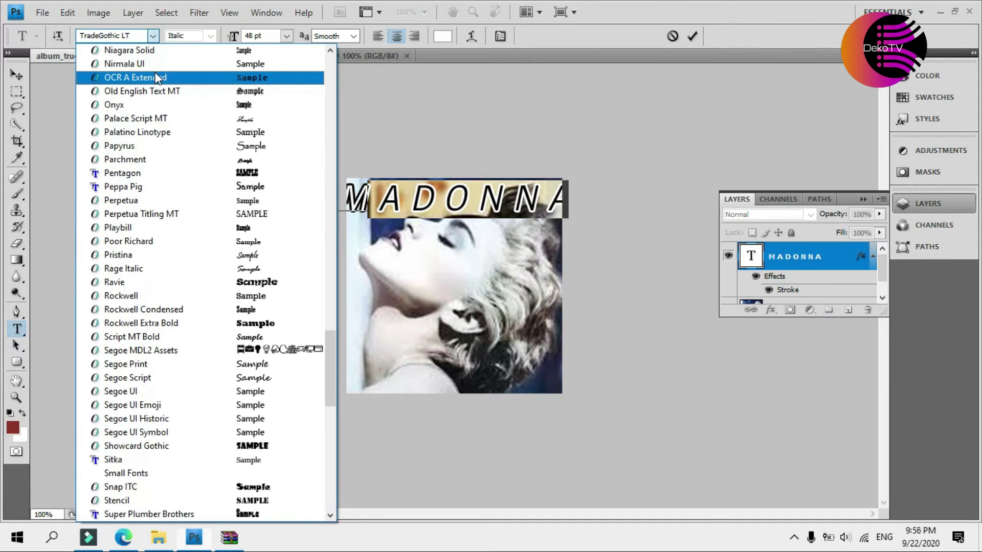
scroll(208, 109, "up", 20)
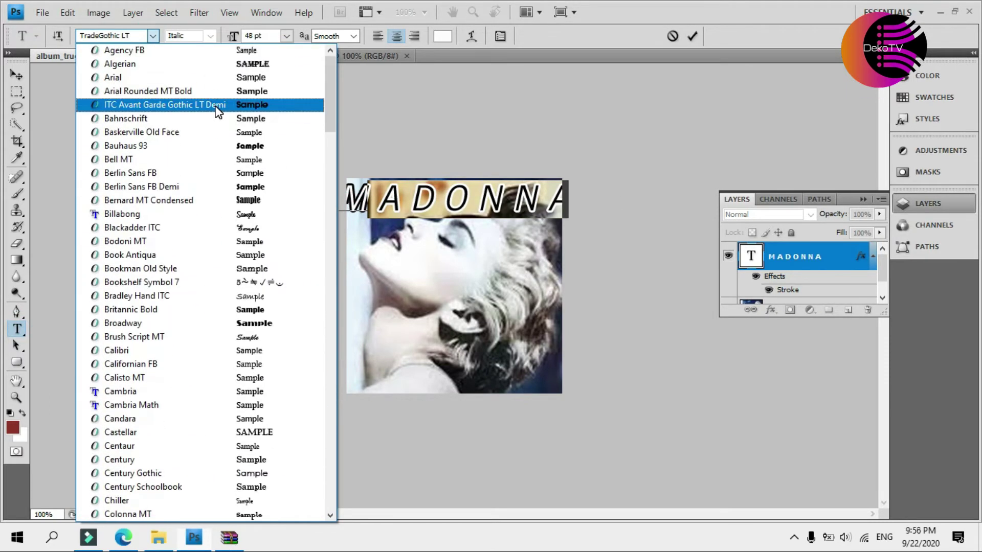
left_click(229, 68)
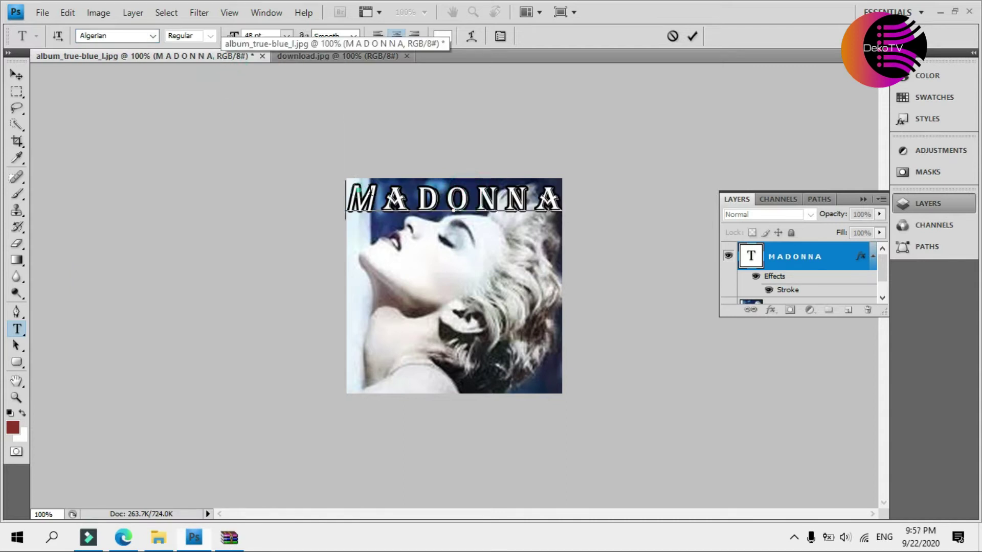
Set the whole MADONNA title back to Bernard MT Condensed.
left_click(153, 36)
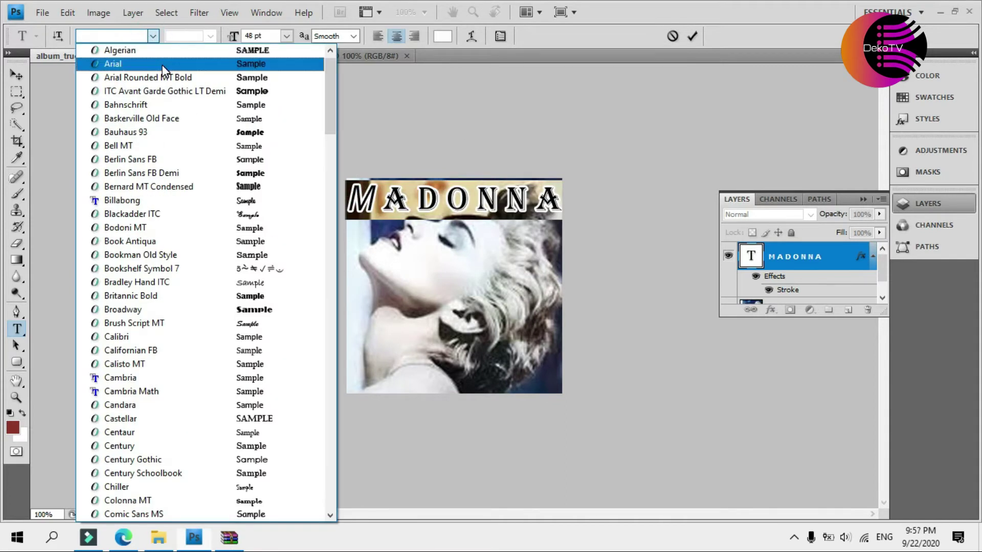
left_click(153, 132)
left_click(152, 36)
left_click(183, 105)
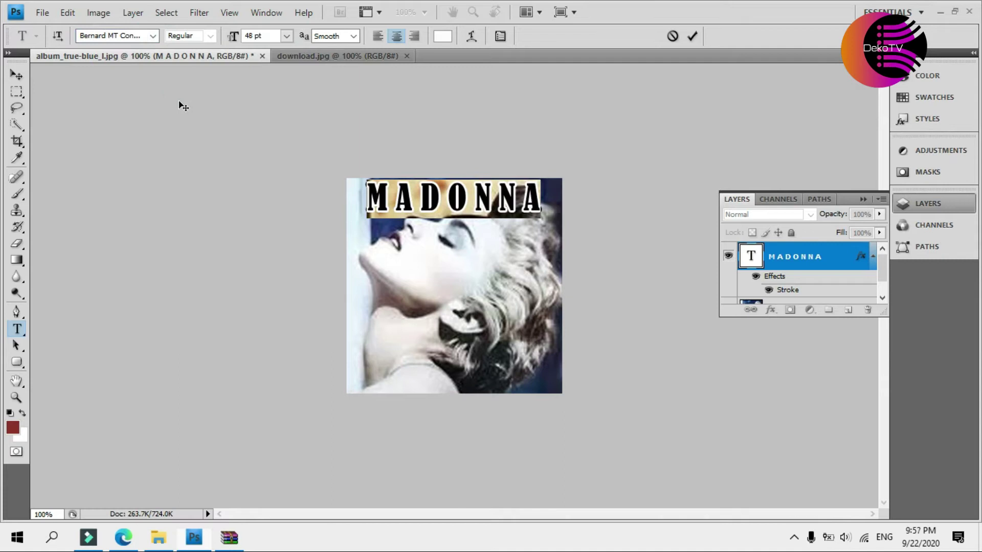
key("ctrl+Return")
Duplicate the MADONNA text layer and move the copy down over the face, below the title.
key("v")
right_click(774, 256)
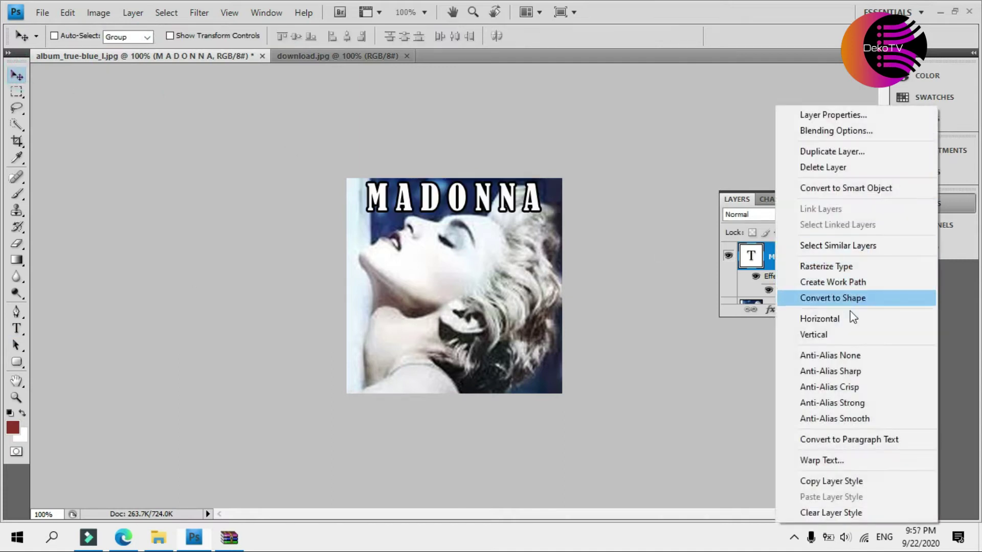
left_click(866, 151)
key("Return")
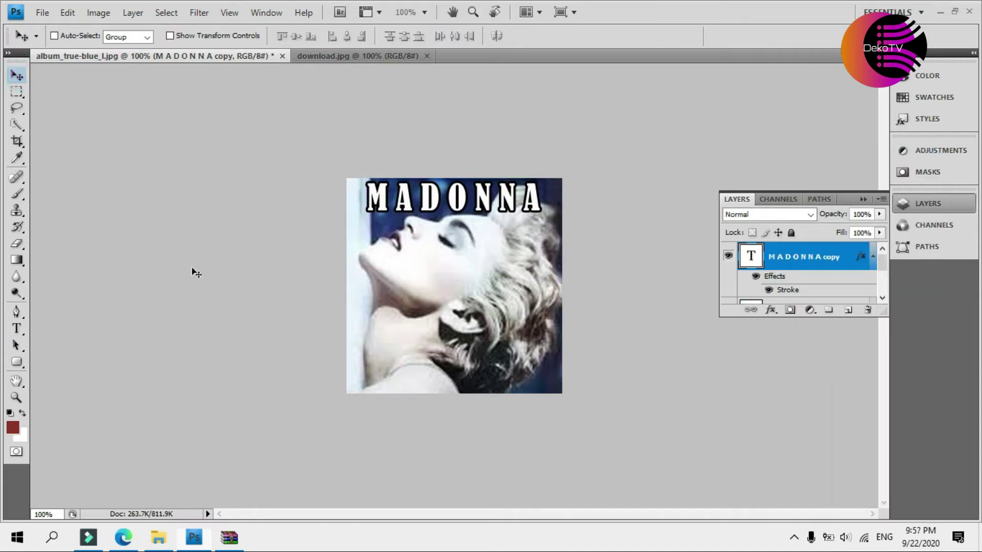
left_click_drag(440, 206, 436, 257)
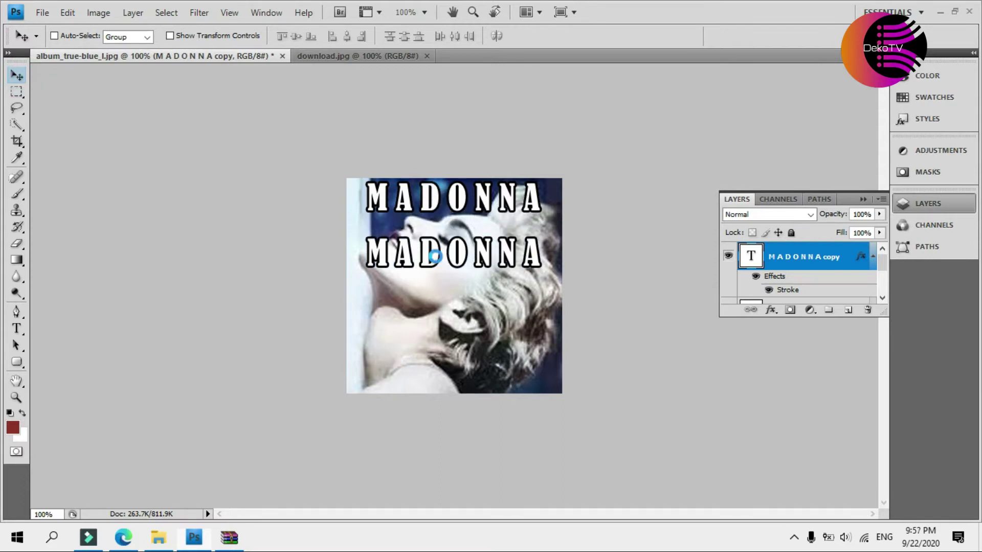
Set the duplicated text's font to true blue and replace its wording with "TRUE BLUE".
left_click(17, 330)
left_click_drag(367, 253, 541, 255)
left_click(154, 36)
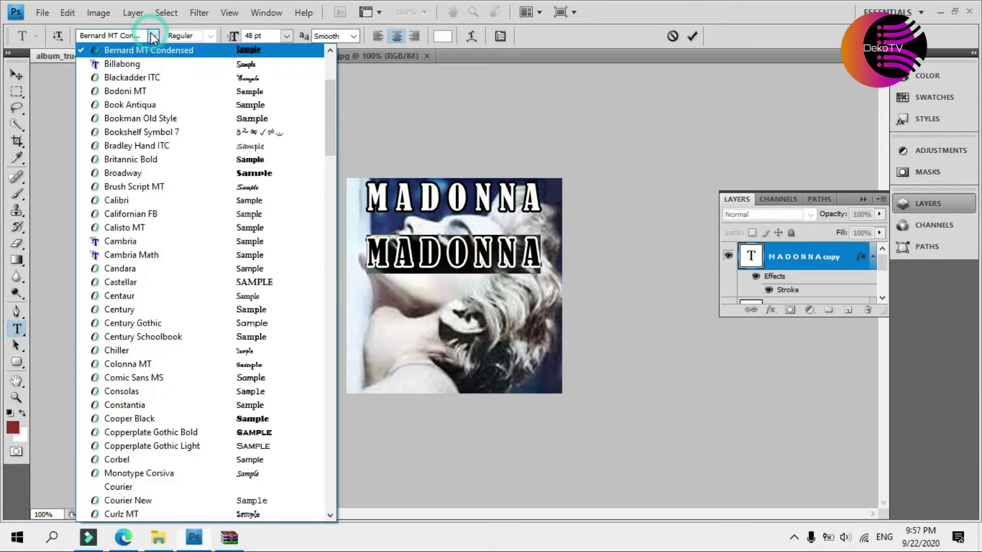
left_click(153, 36)
left_click(110, 36)
type("Tre")
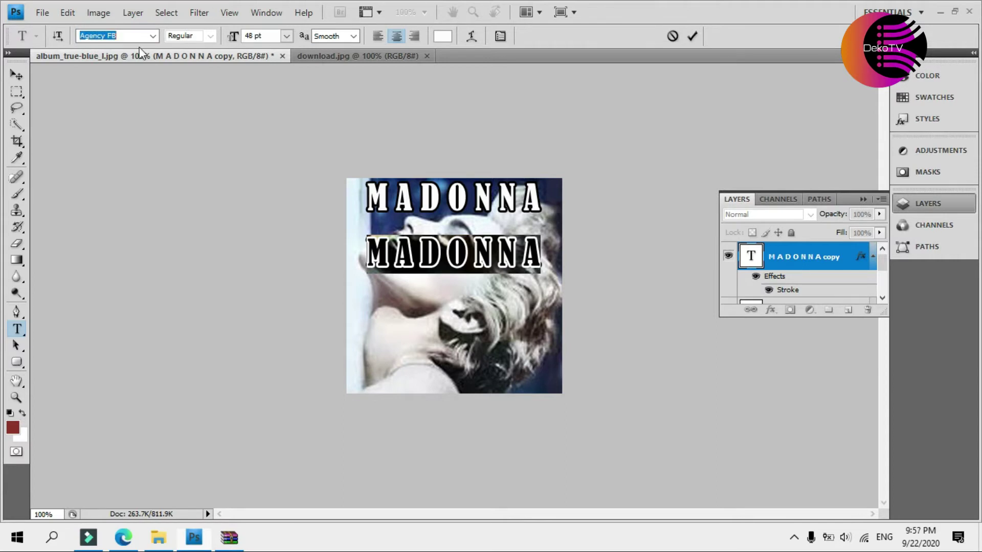
left_click(153, 36)
scroll(209, 389, "down", 6)
scroll(210, 396, "down", 20)
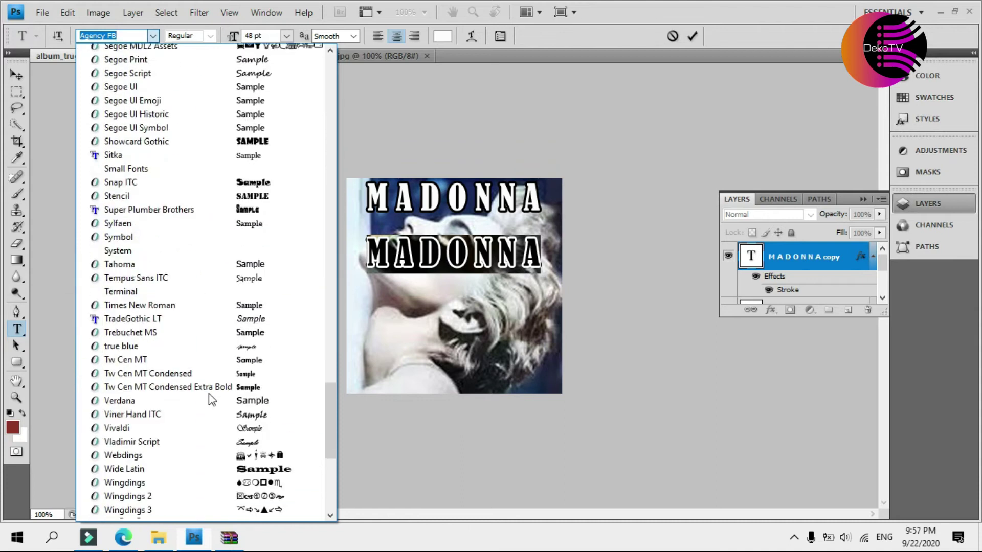
scroll(210, 394, "up", 15)
scroll(210, 383, "down", 3)
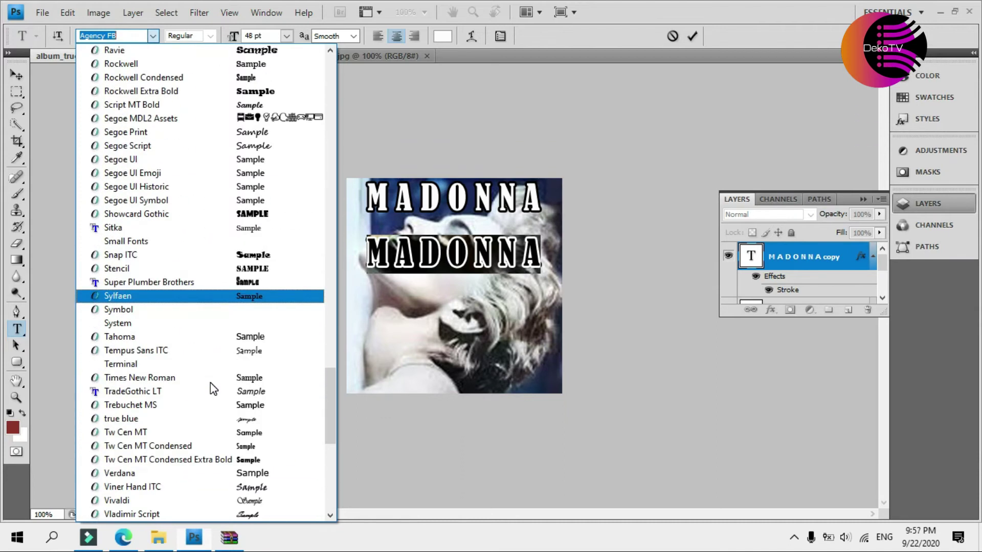
left_click(185, 424)
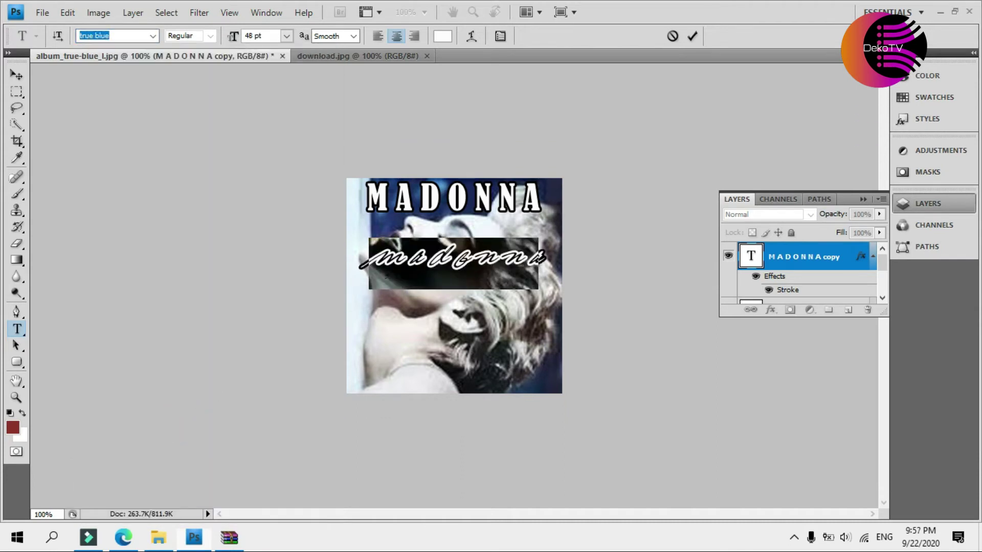
type("mue blue")
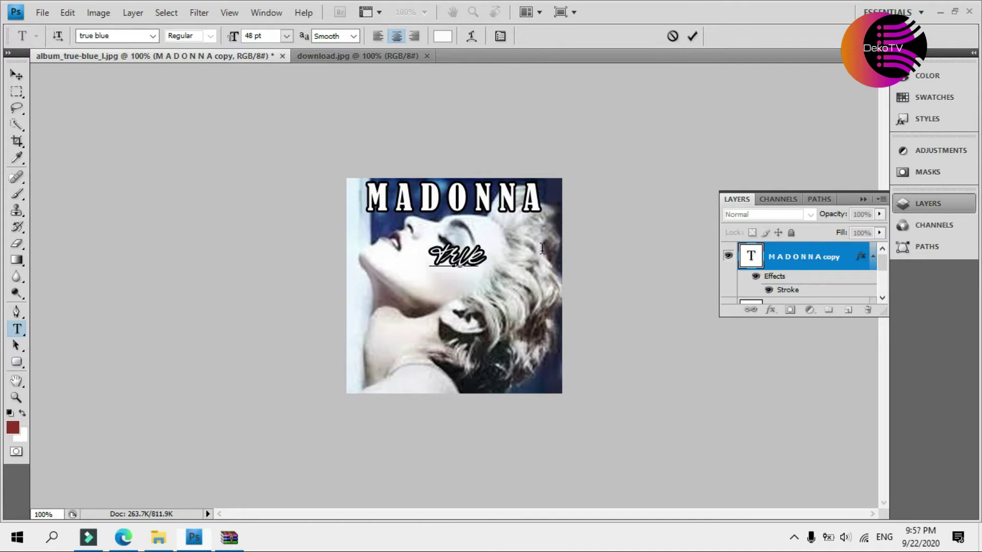
Scale the TRUE BLUE subtitle down to about 57.5% width and 53.8% height with Free Transform.
left_click(17, 91)
right_click(481, 259)
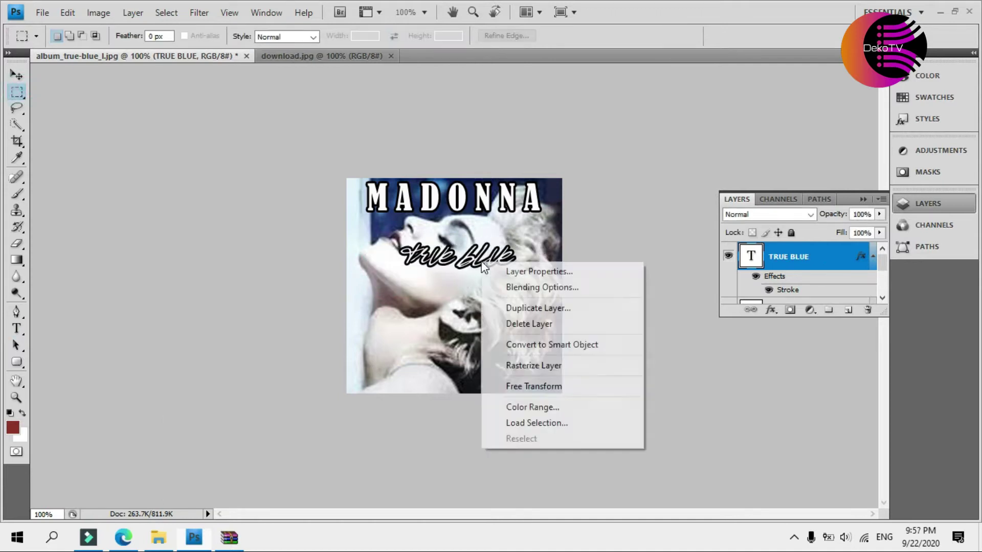
left_click(516, 386)
left_click_drag(513, 288, 463, 262)
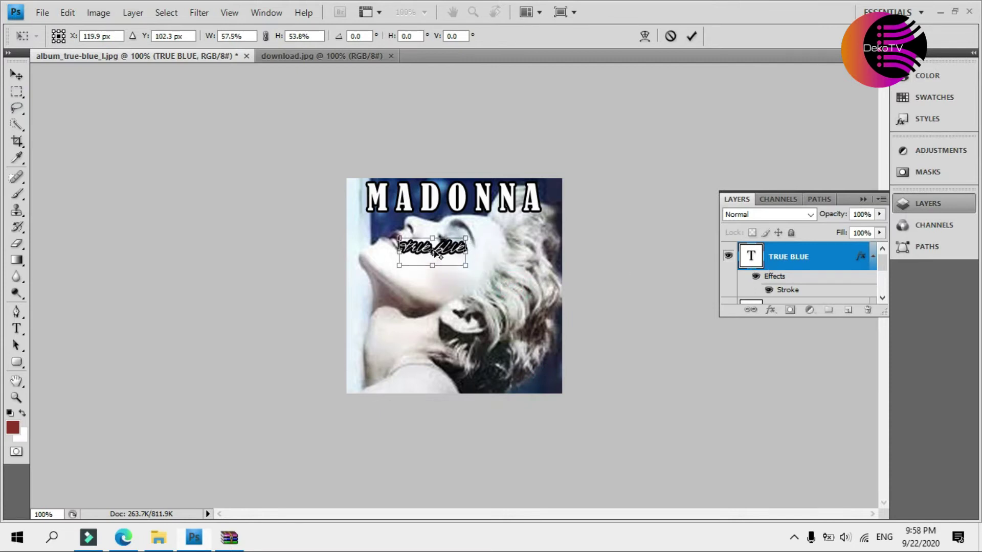
key("v")
left_click(443, 214)
Place the TRUE BLUE layer beneath the MADONNA layer and position the subtitle just below the title's last letters.
left_click_drag(453, 251, 473, 208)
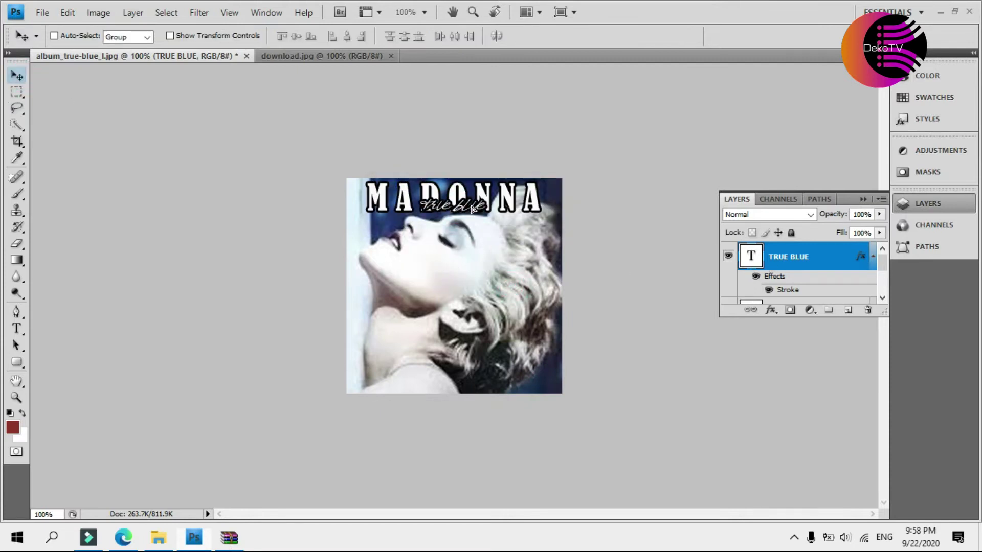
left_click_drag(820, 264, 806, 289)
left_click(753, 305)
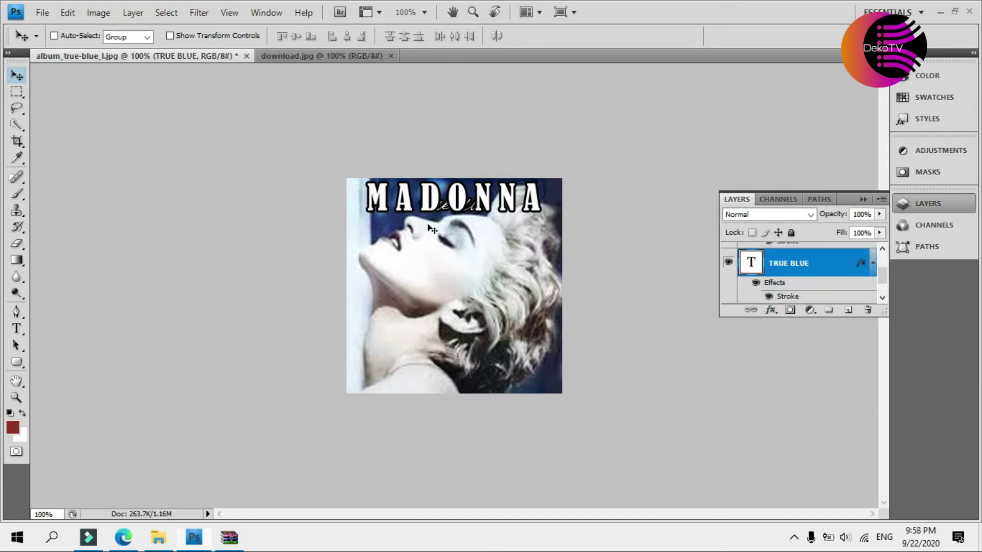
left_click_drag(444, 231, 504, 230)
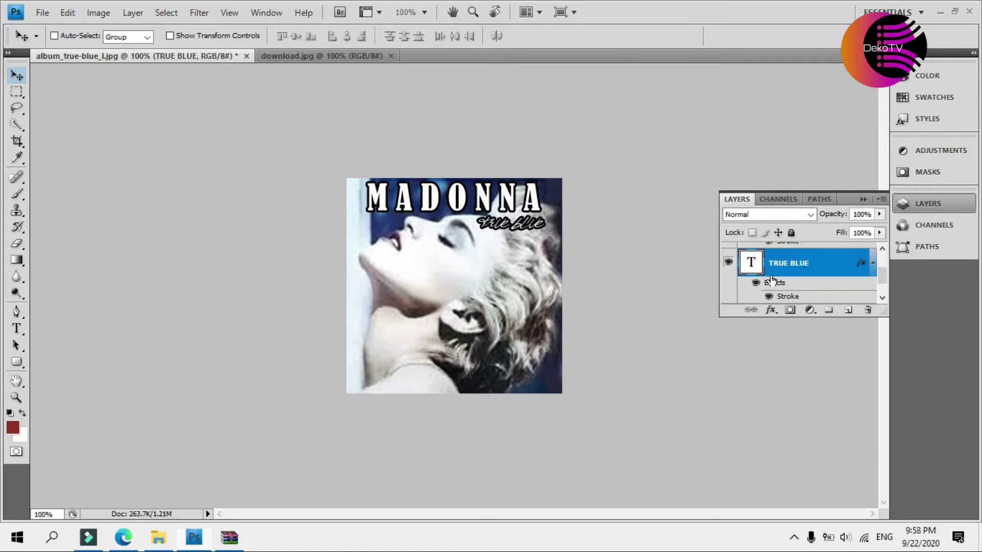
Sharpen the Layer 1 photo with Unsharp Mask at amount 15%, radius 25 pixels and threshold 5 levels.
scroll(840, 274, "down", 2)
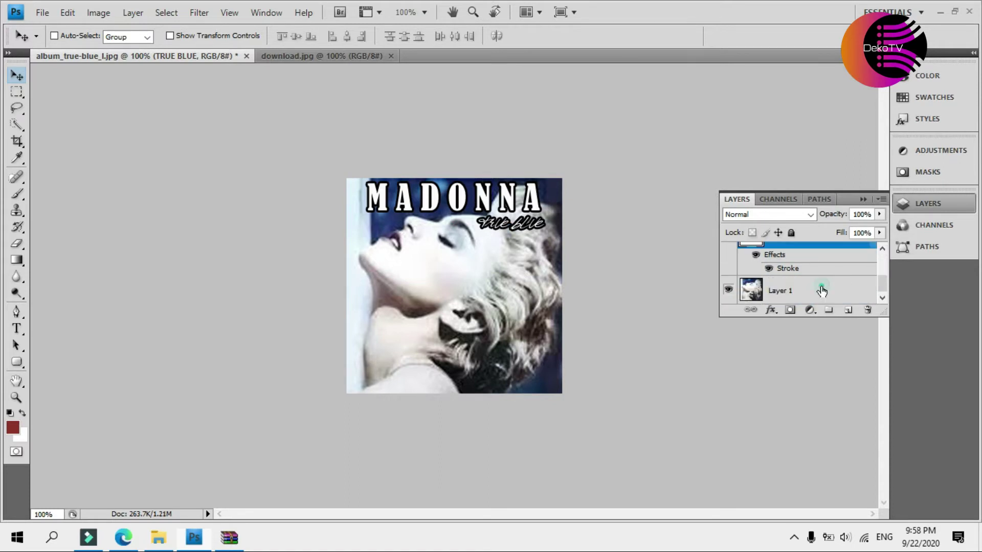
left_click(818, 288)
left_click(199, 13)
mouse_move(287, 186)
left_click(381, 241)
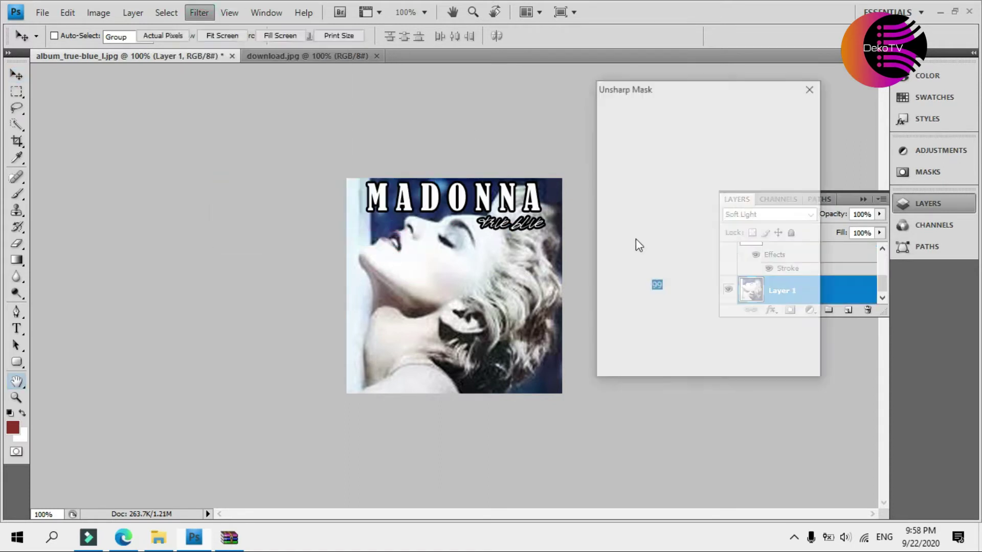
type("5")
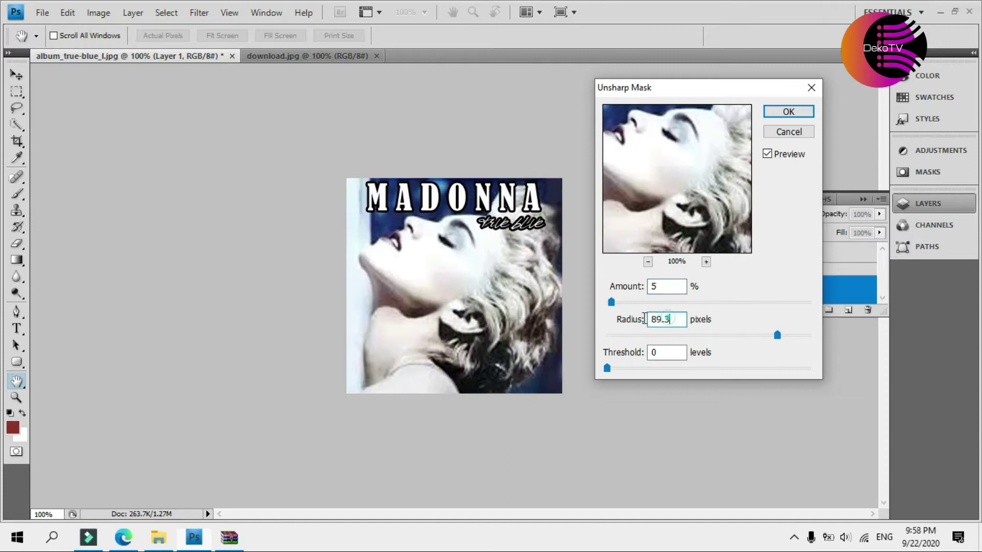
double_click(661, 286)
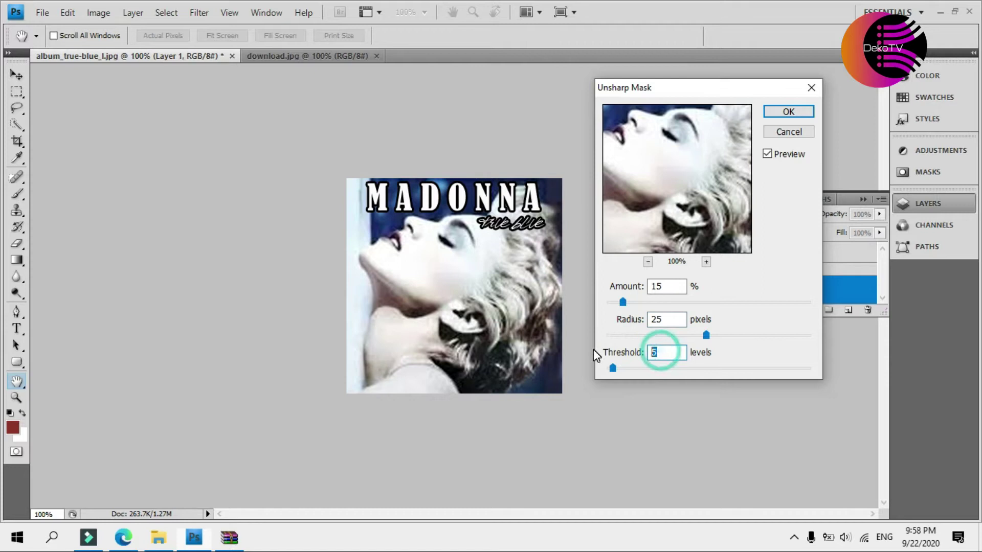
left_click(797, 114)
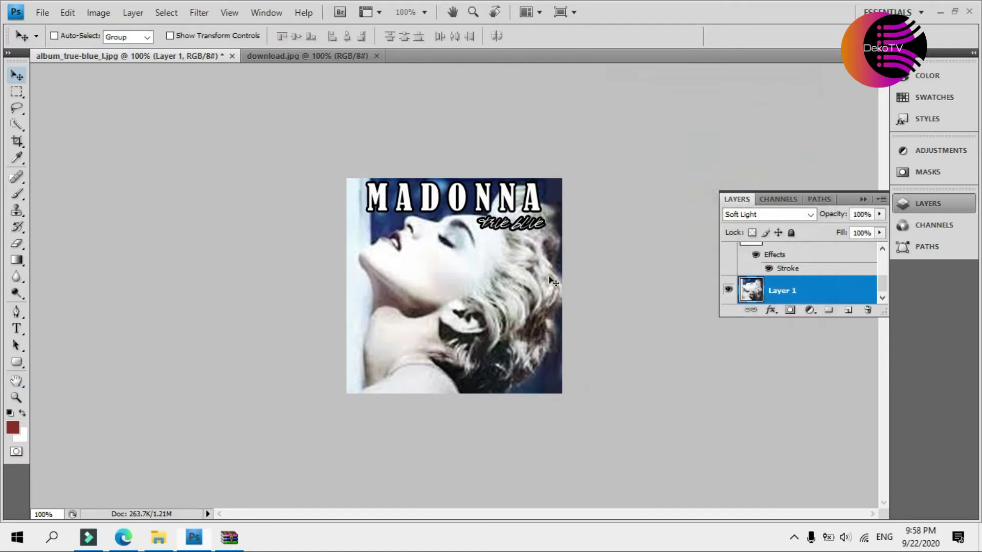
Save the cover design to the Desktop as FRONT in Photoshop (PSD) format.
left_click(16, 397)
left_click(401, 277)
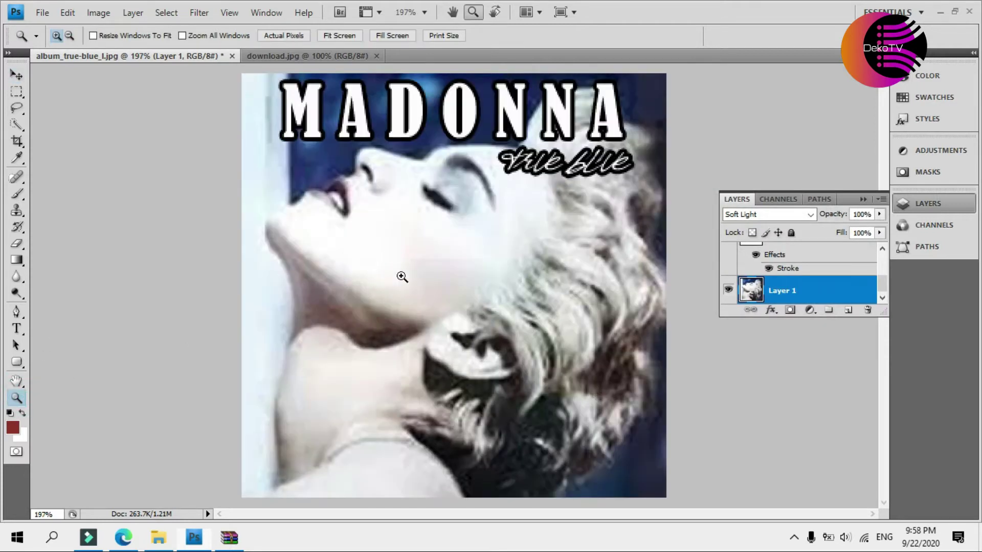
left_click(43, 13)
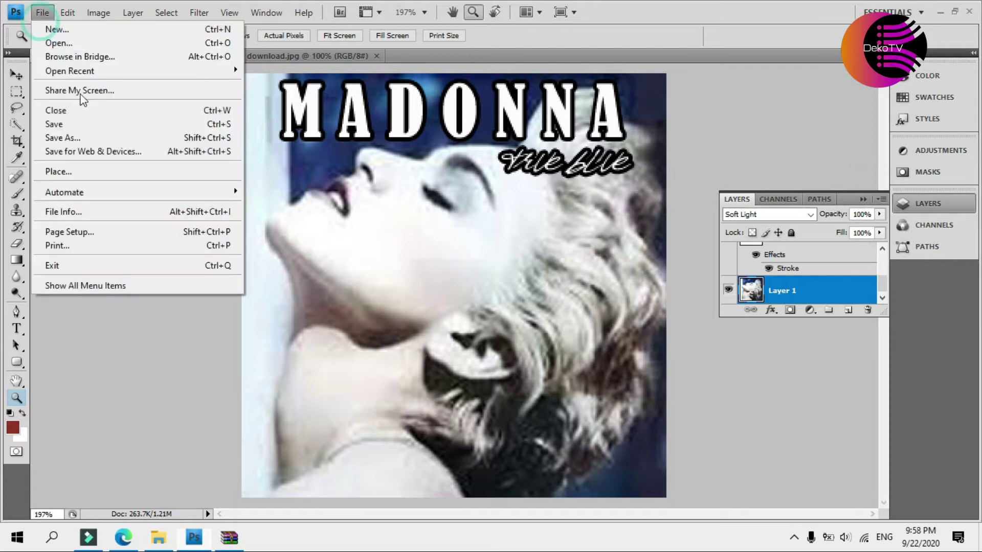
left_click(100, 135)
type("fTO")
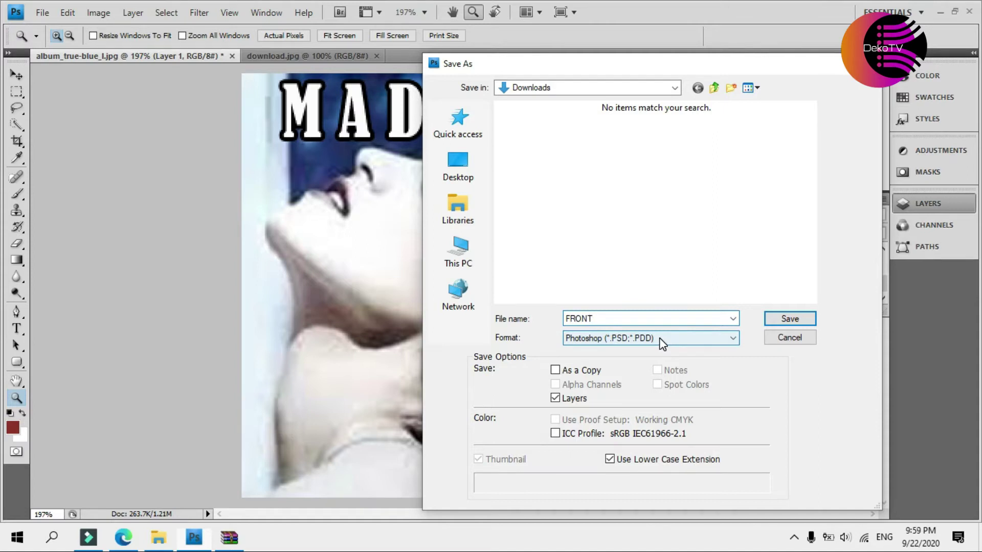
left_click(458, 164)
left_click(790, 319)
left_click(651, 169)
Switch to the web browser and open the cover photo without lettering, number 26, from IMDb's Madonna: True Blue gallery.
left_click(123, 537)
left_click(83, 14)
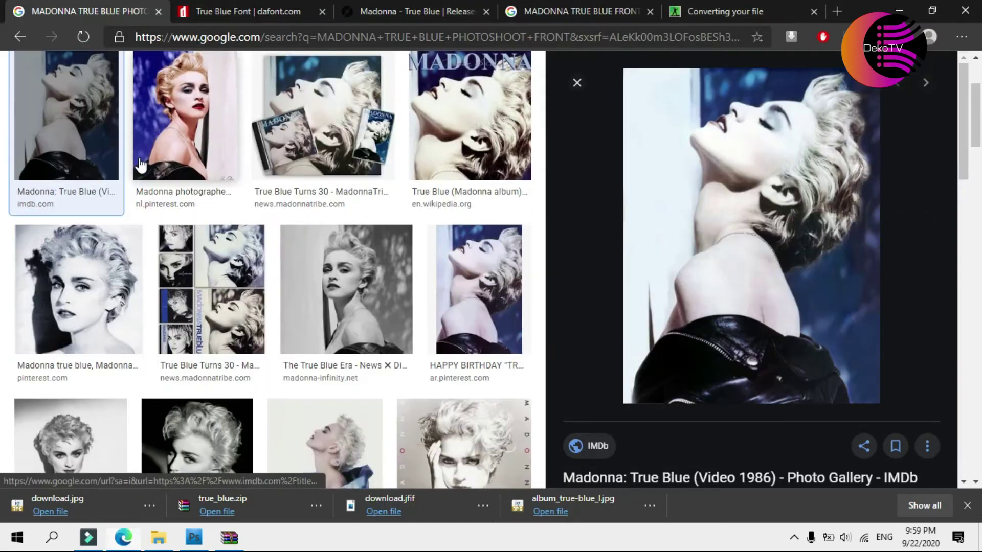
left_click(747, 480)
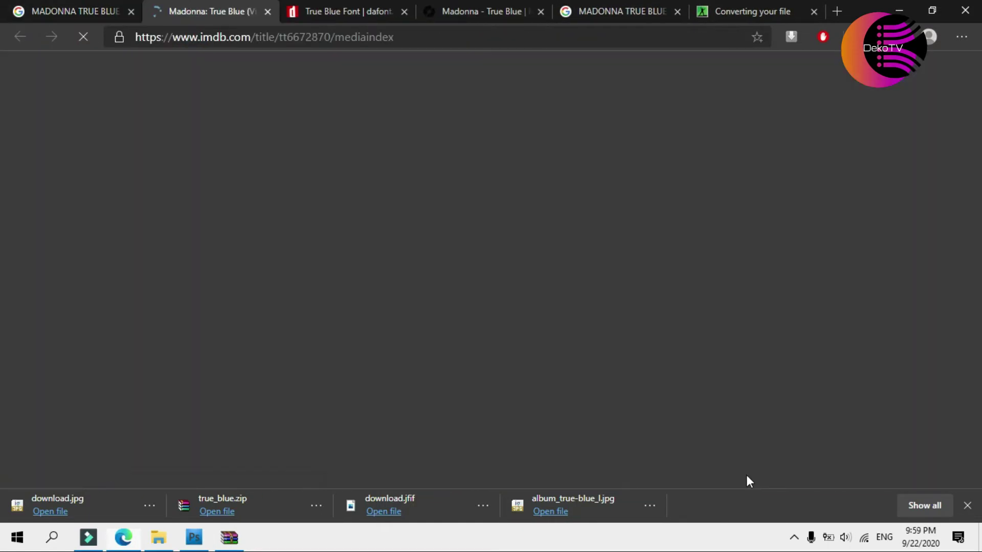
scroll(369, 349, "down", 3)
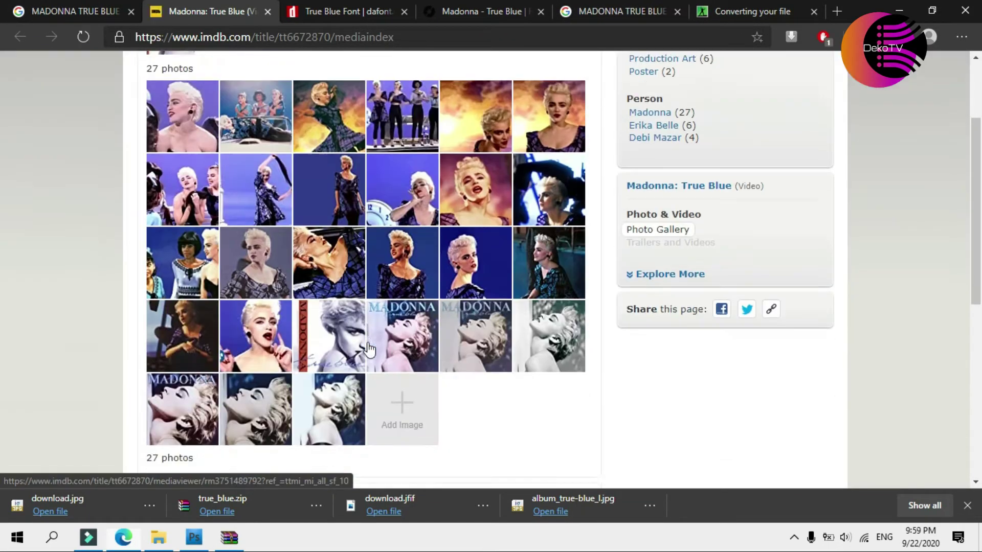
left_click(256, 408)
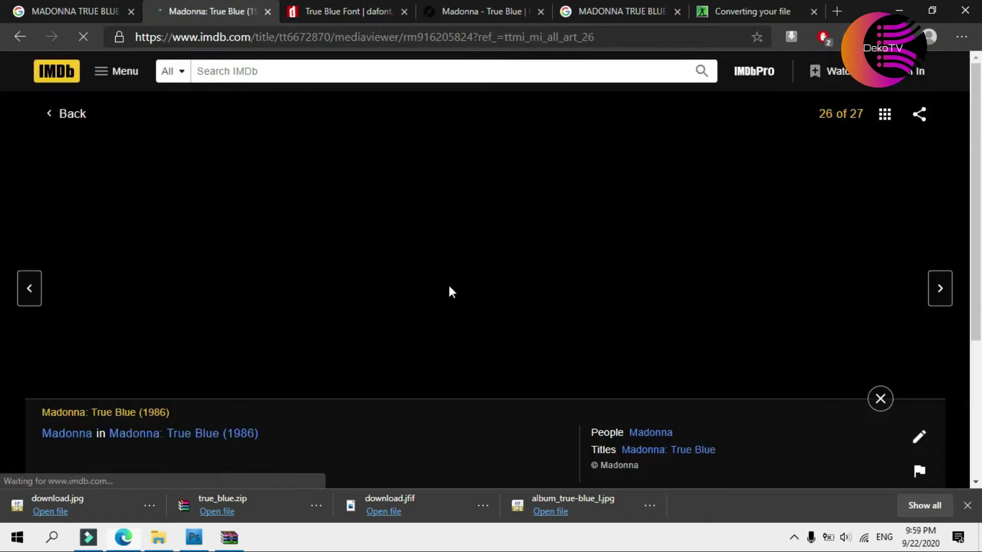
scroll(462, 218, "down", 3)
right_click(452, 192)
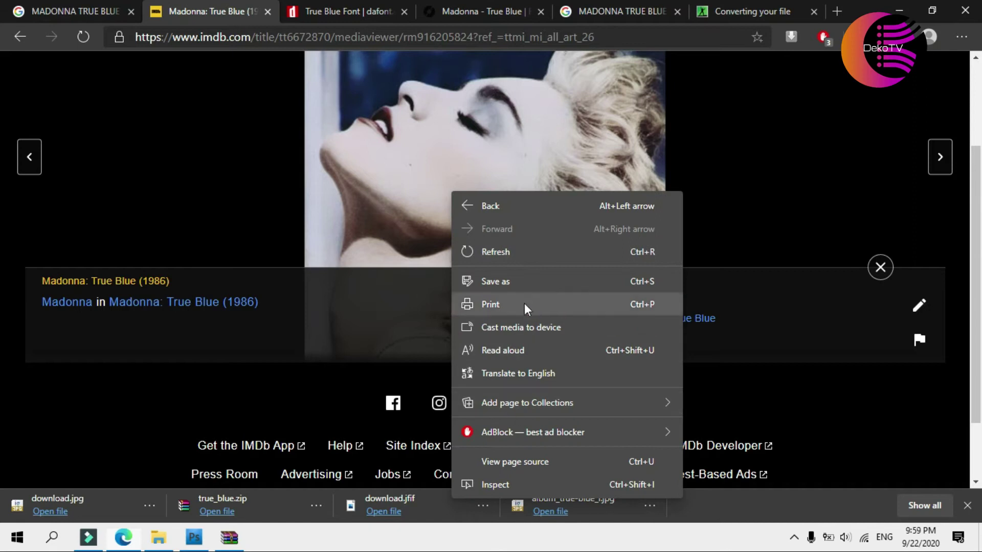
left_click(524, 283)
left_click(604, 420)
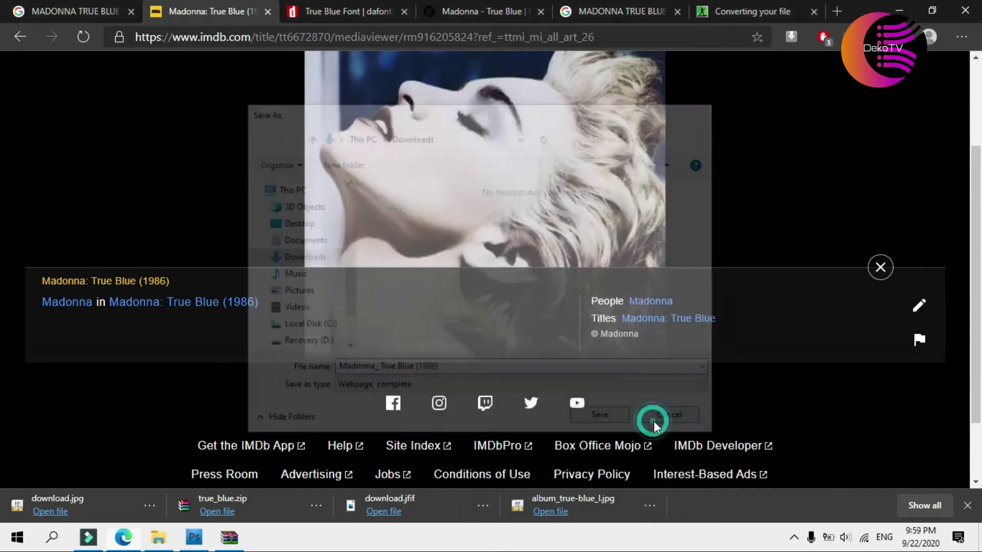
right_click(510, 228)
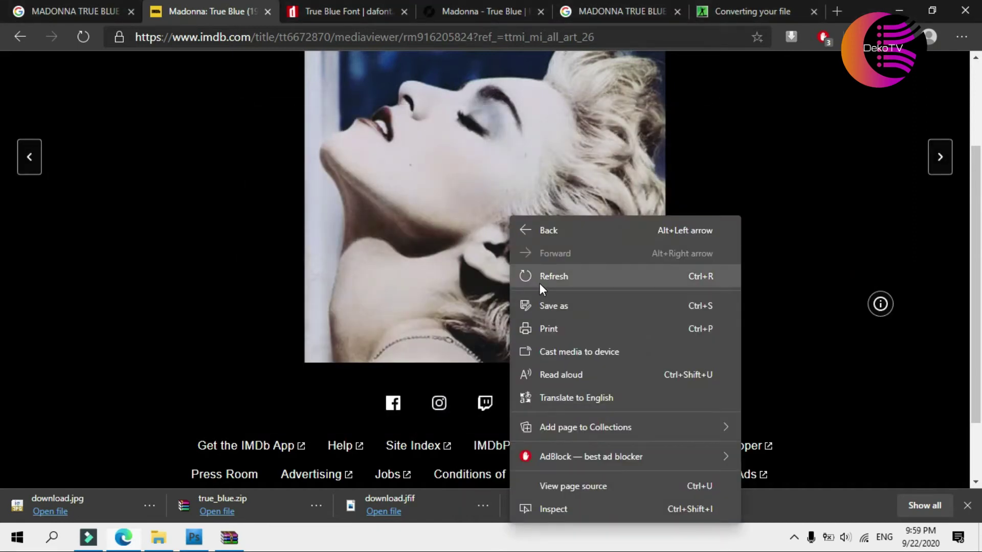
scroll(474, 182, "up", 1)
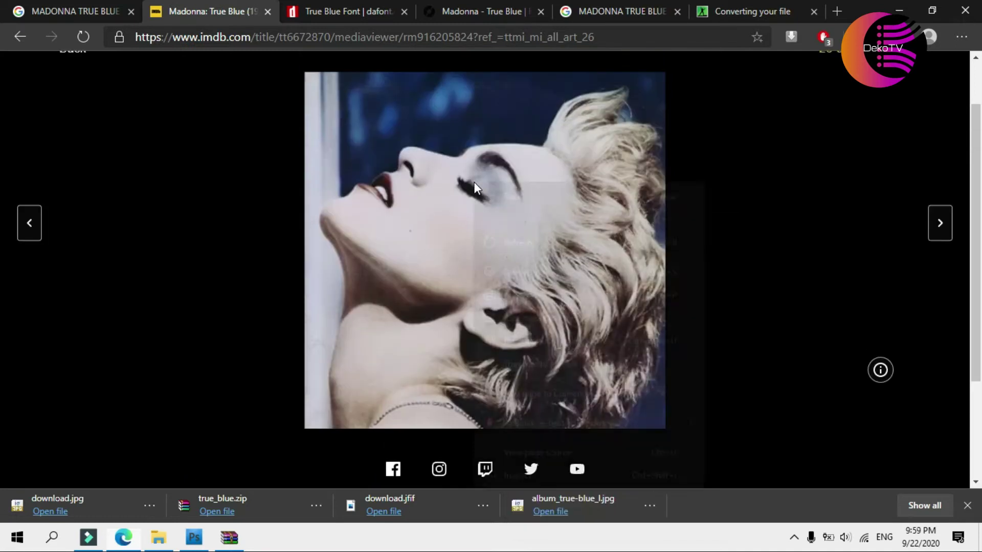
Save the IMDb photo page to Downloads as a complete web page.
right_click(474, 183)
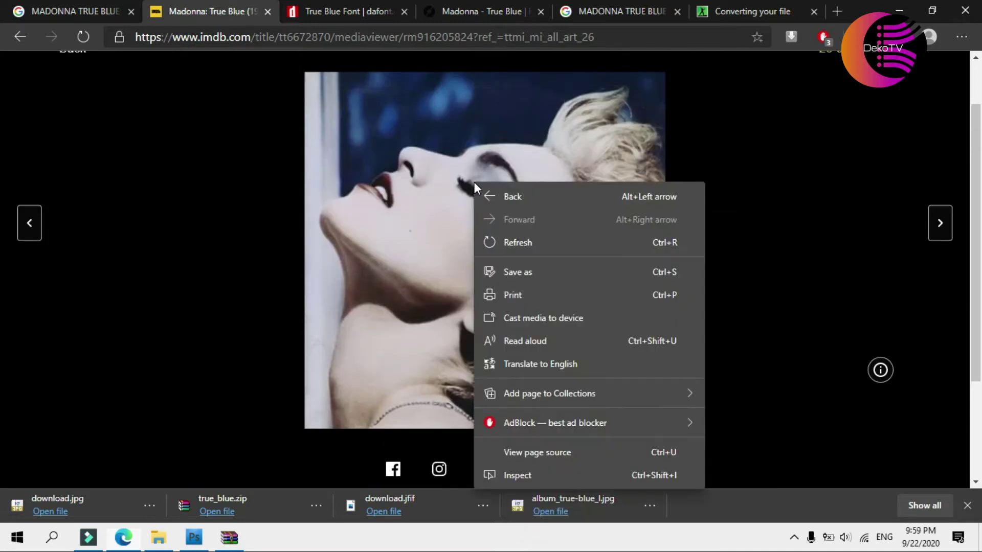
left_click(579, 277)
left_click(589, 420)
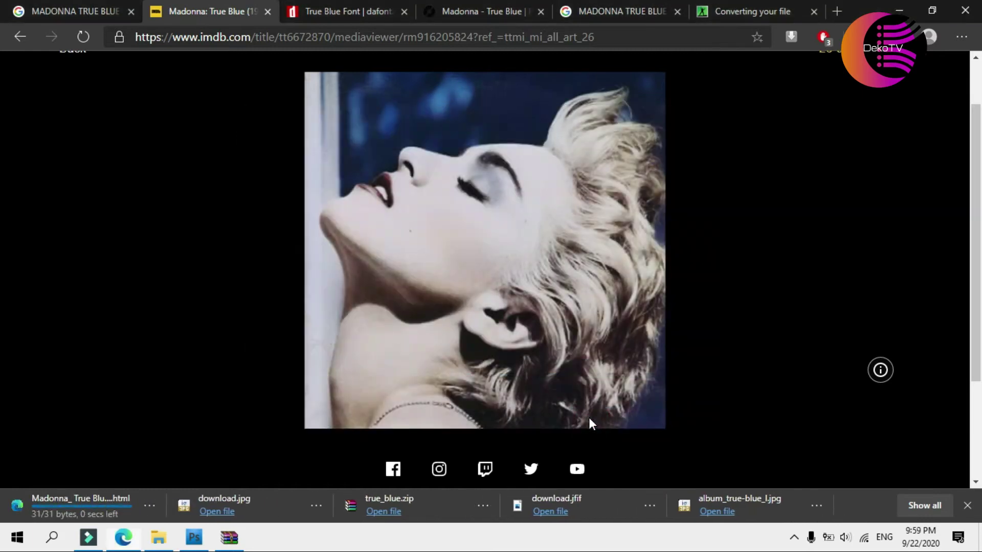
Find the large cover photo in the saved page's Madonna_ True Blue (1986)_files folder and open it in Photoshop.
left_click(169, 543)
double_click(698, 275)
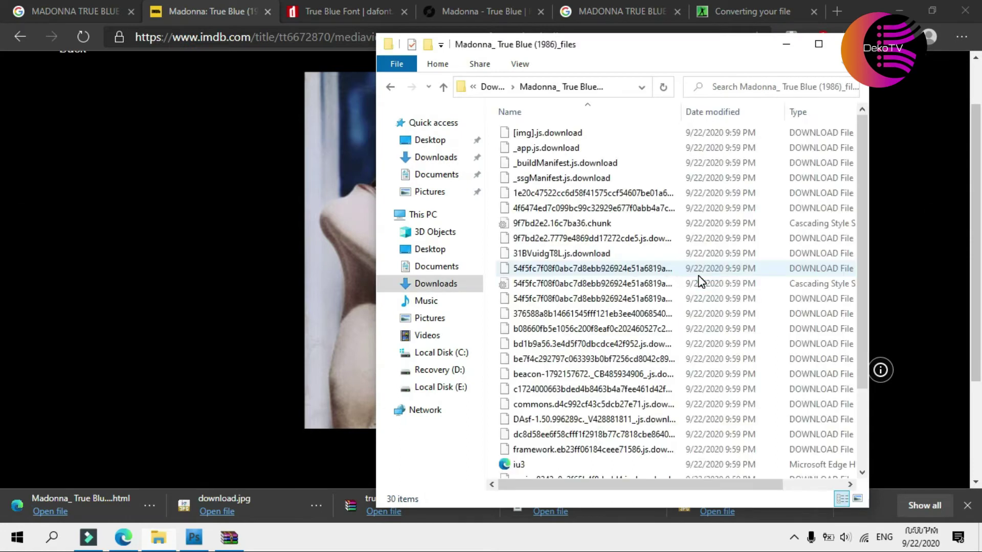
left_click(857, 498)
scroll(548, 330, "down", 5)
left_click_drag(548, 330, 180, 329)
Return to the FRONT.psd document and select its MADONNA text layer.
left_click(141, 57)
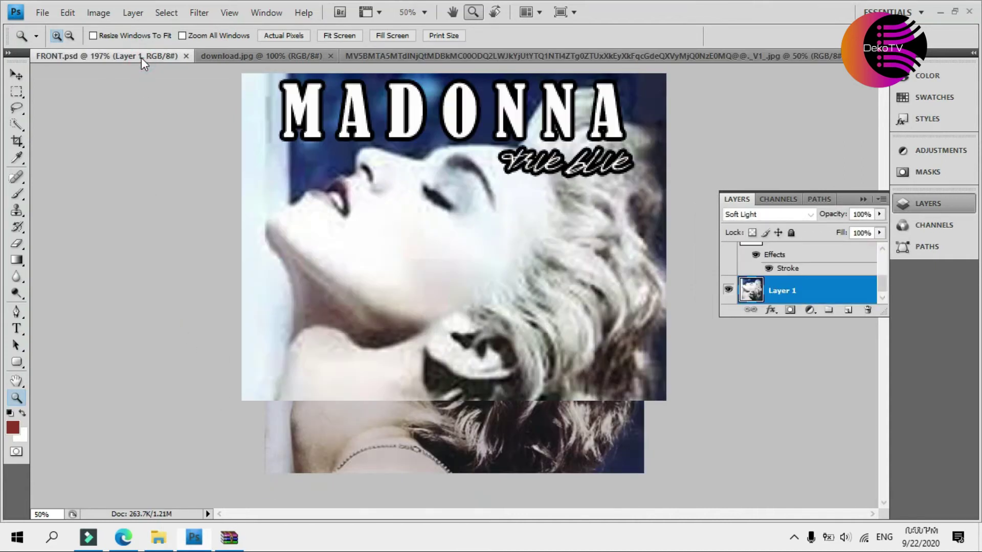
scroll(798, 276, "up", 2)
left_click_drag(795, 256, 762, 306)
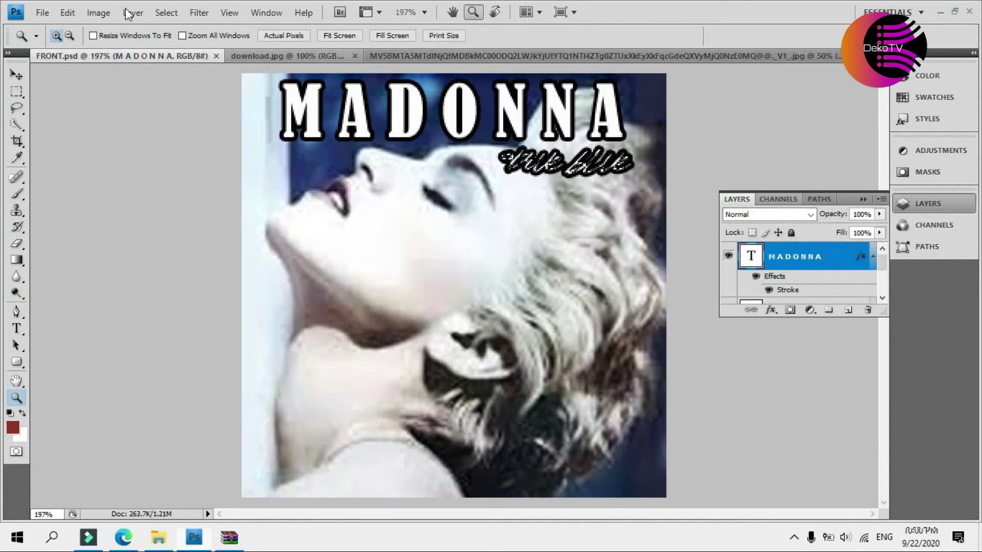
left_click(17, 92)
right_click(526, 156)
left_click(578, 176)
mouse_move(796, 257)
left_mouse_down()
mouse_move(289, 61)
mouse_move(325, 62)
mouse_move(790, 261)
left_mouse_up()
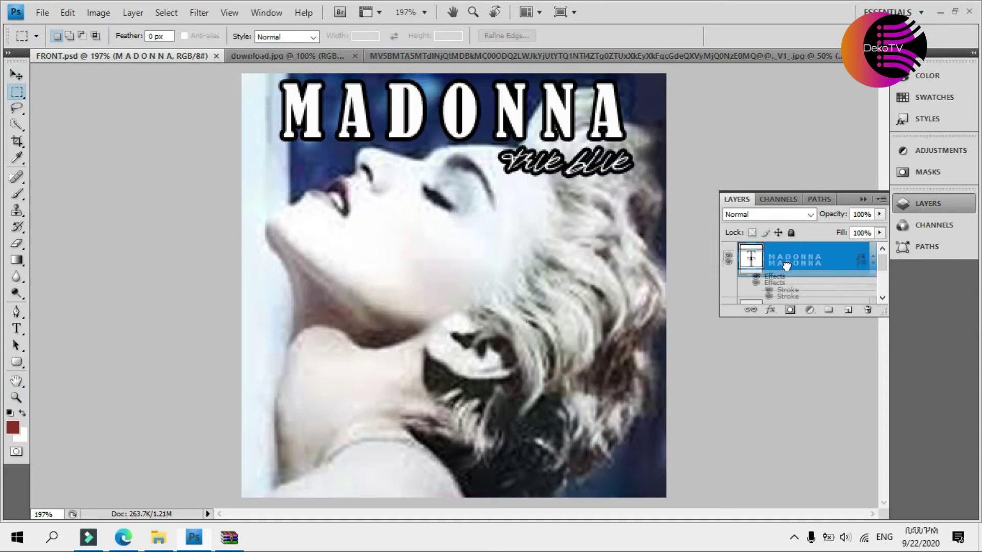
right_click(790, 261)
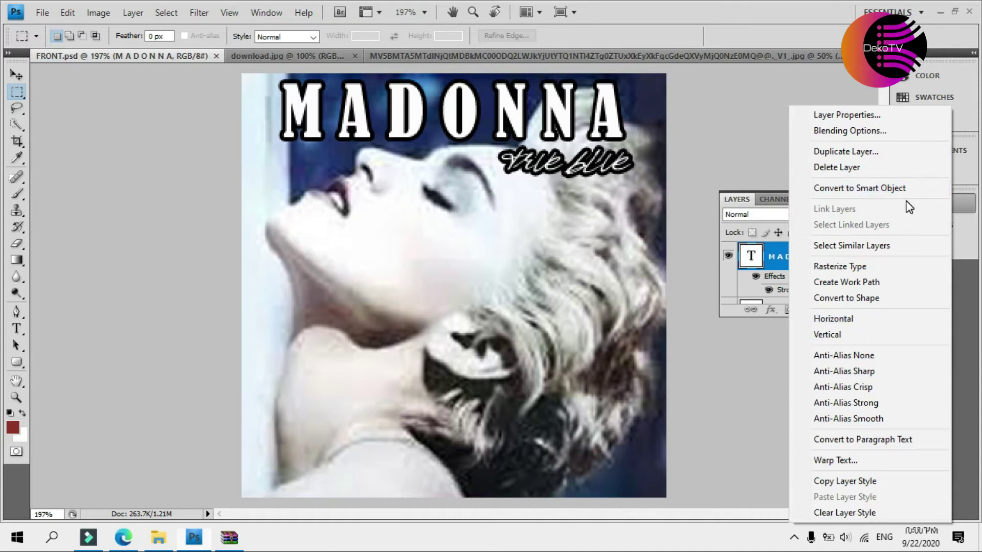
Copy the whole MADONNA title text from FRONT.psd.
left_click(17, 329)
left_click_drag(280, 97, 647, 105)
key("ctrl+c")
Close download.jpg and paste the copied MADONNA title as new text over the dark blue background of the larger cover photo.
left_click(283, 59)
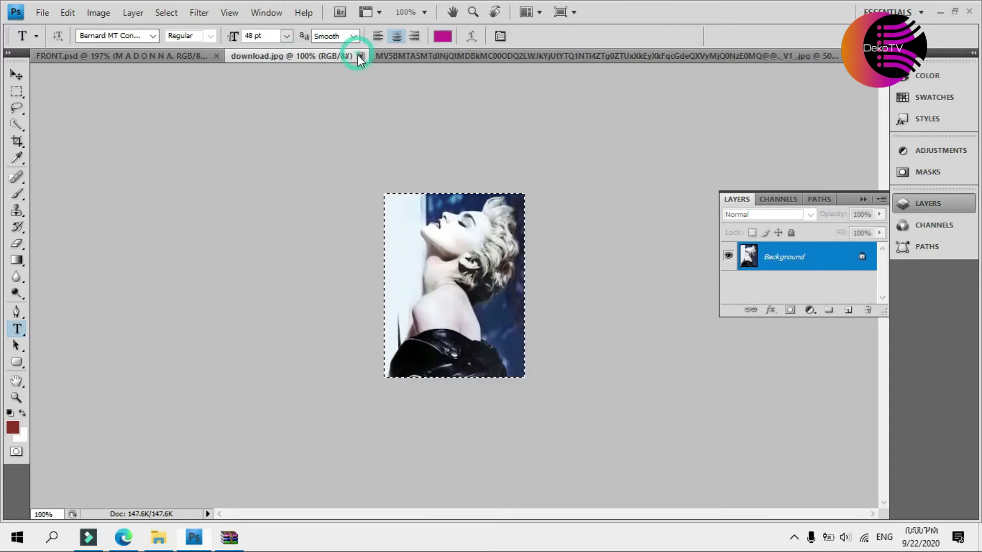
left_click(360, 56)
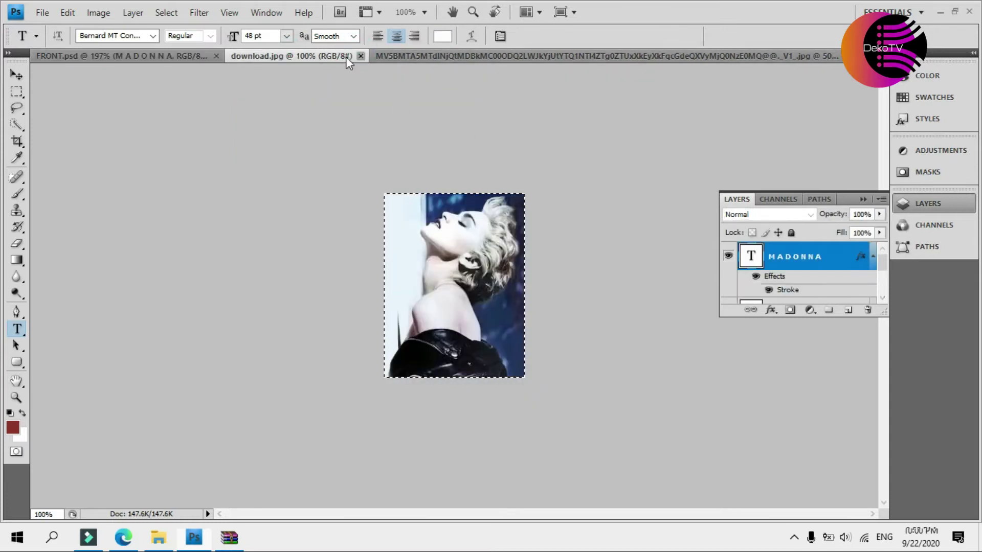
left_click(329, 58)
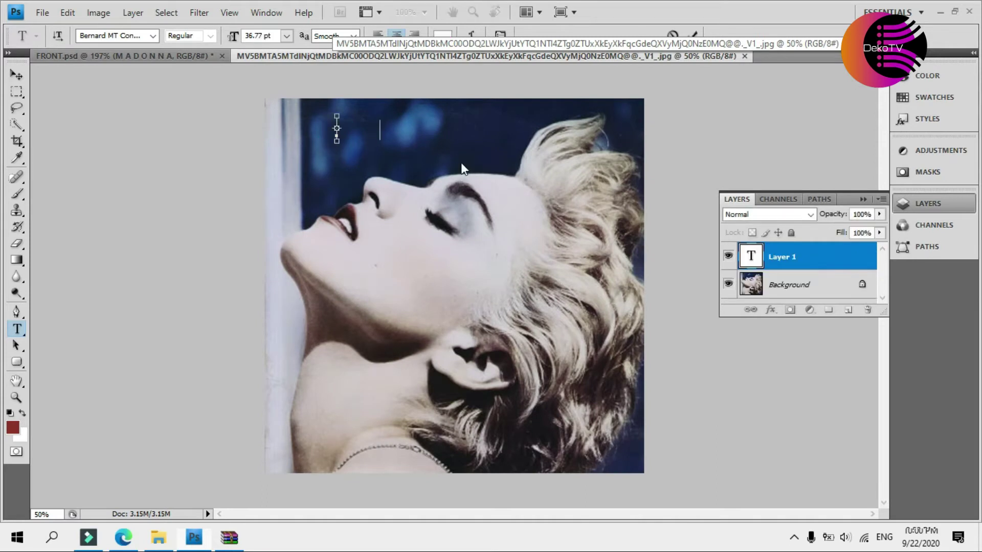
key("ctrl+v")
left_click(16, 75)
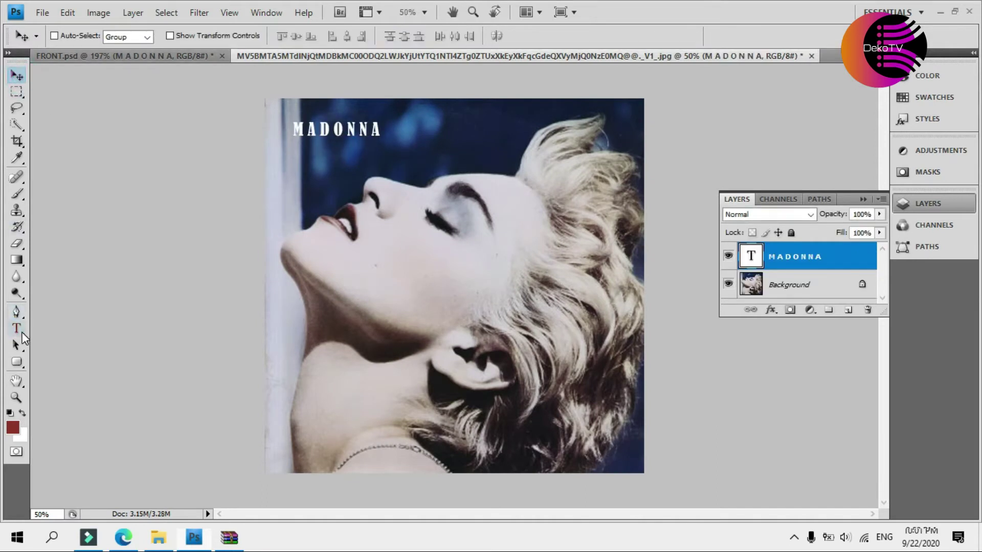
Increase the MADONNA title's font size until it spans nearly the photo's full width, and position it across the top.
left_click(16, 328)
left_click(306, 133)
key("ctrl+a")
left_click(287, 36)
left_click(284, 279)
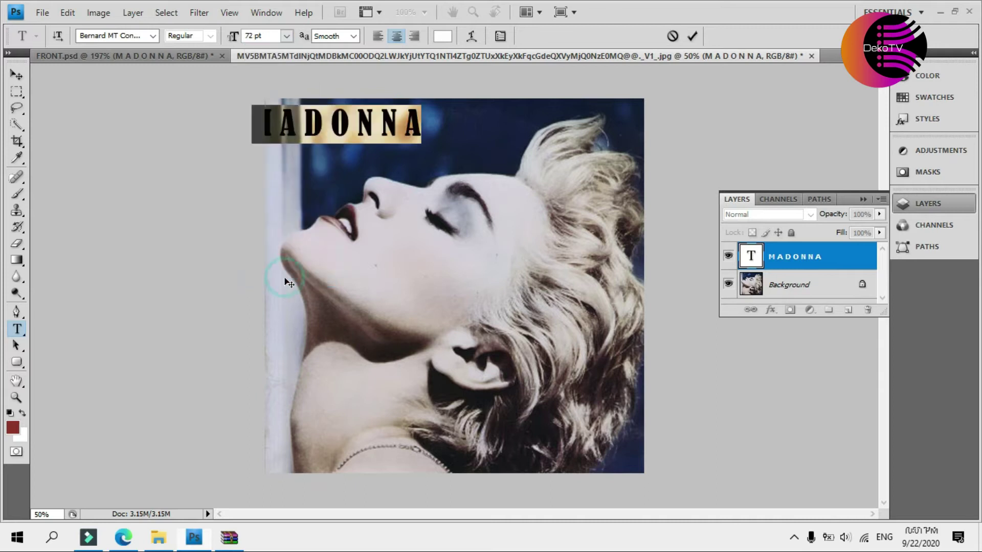
left_click(253, 36)
type("1")
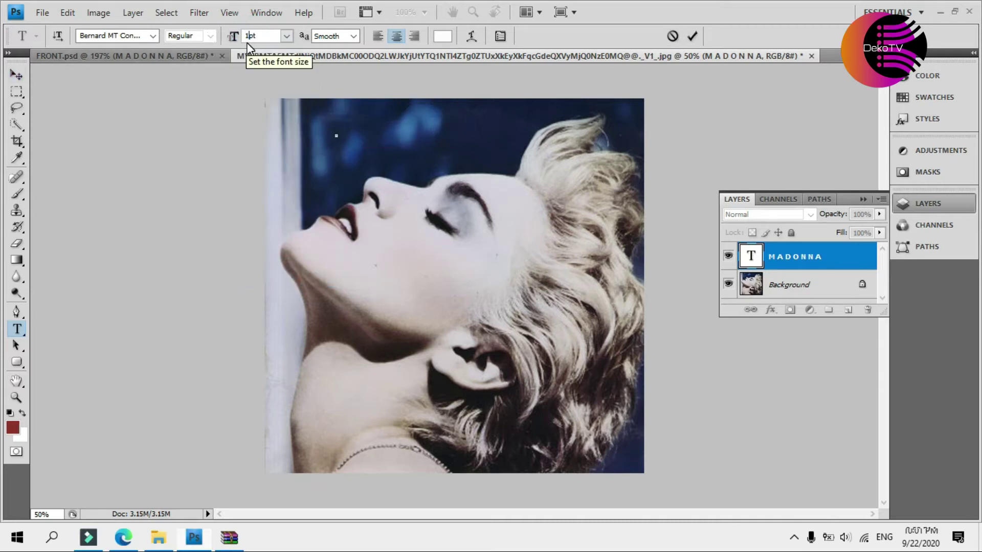
type("00")
key("Return")
left_click(17, 75)
left_click_drag(570, 162, 560, 152)
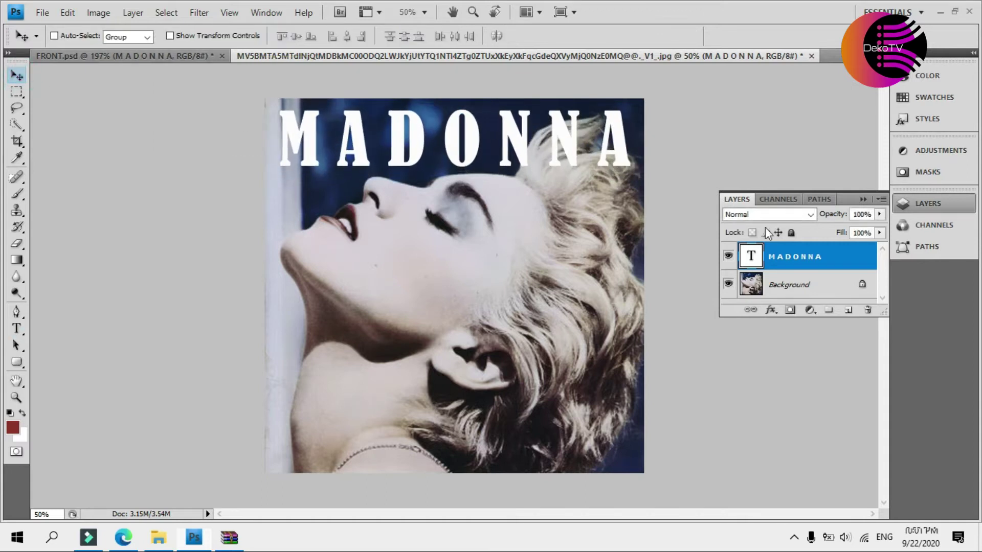
Add a thin black stroke effect to the MADONNA title layer.
right_click(808, 258)
left_click(866, 130)
left_click(566, 373)
left_click(957, 160)
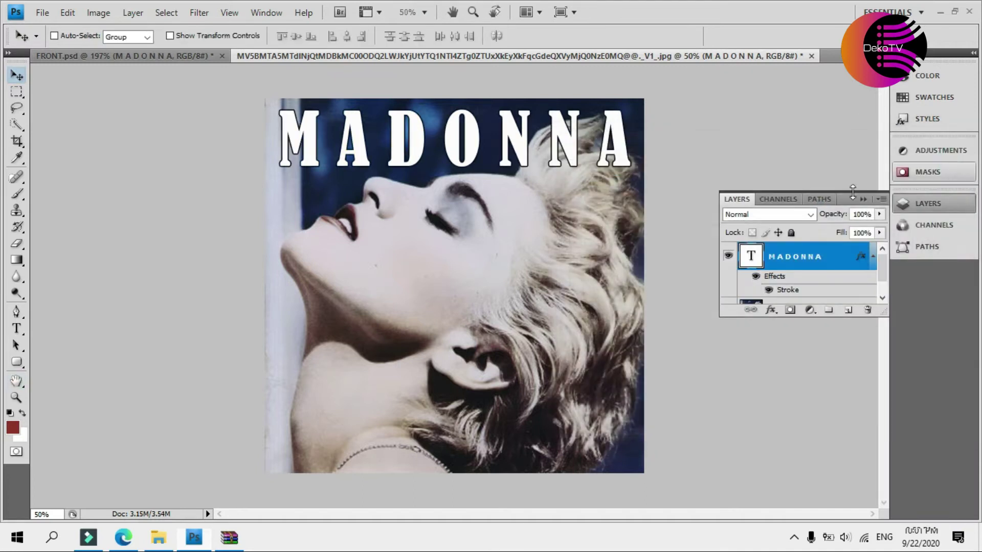
In FRONT.psd, select the TRUE BLUE layer's whole text to check which font it uses.
left_click(126, 58)
left_click(782, 258)
right_click(775, 258)
left_click(774, 259)
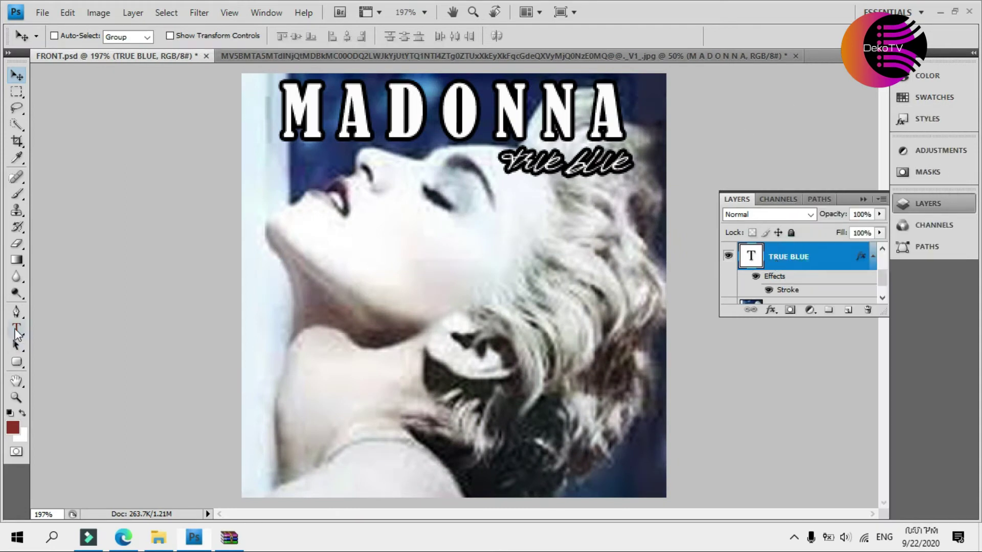
left_click(17, 329)
left_click(540, 165)
key("ctrl+a")
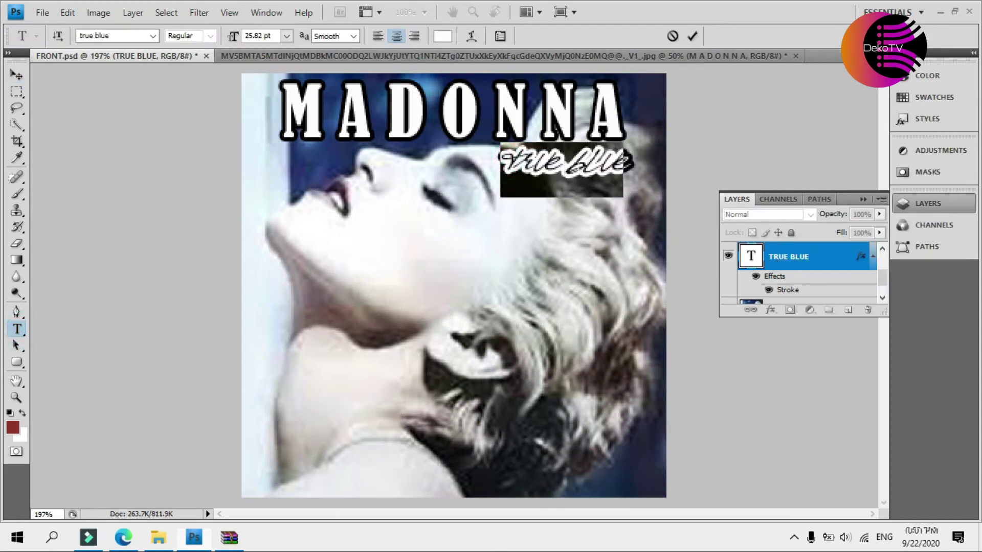
On the larger photo, add the text "true blue" in the true blue font at 70 pt and place it beneath the title's first letters.
left_click(373, 53)
left_click(464, 197)
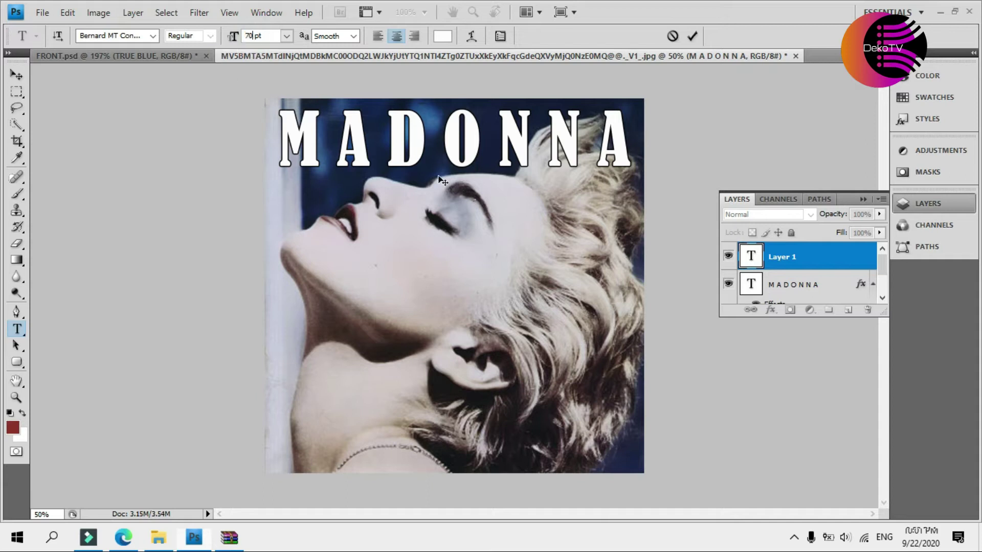
left_click(470, 194)
left_click(149, 36)
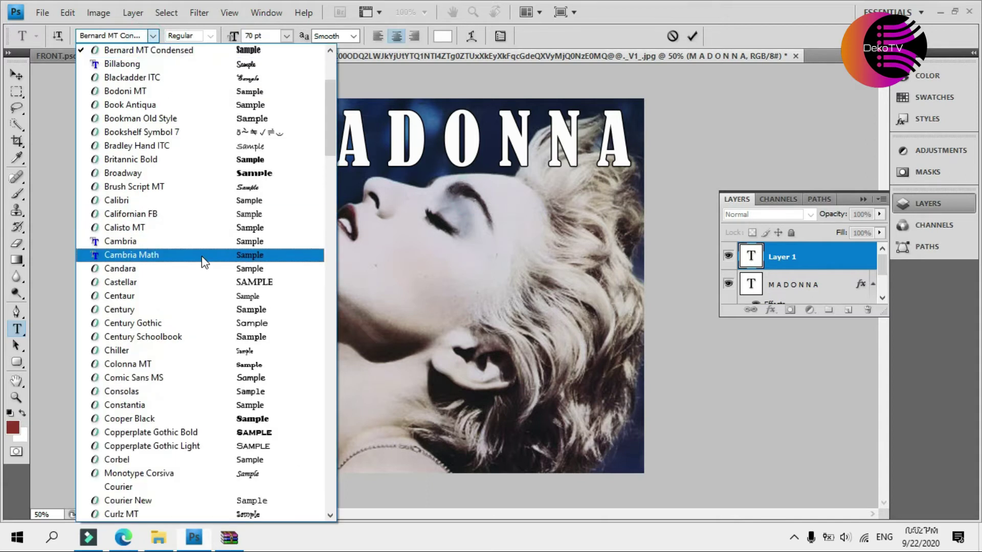
left_click_drag(327, 146, 313, 442)
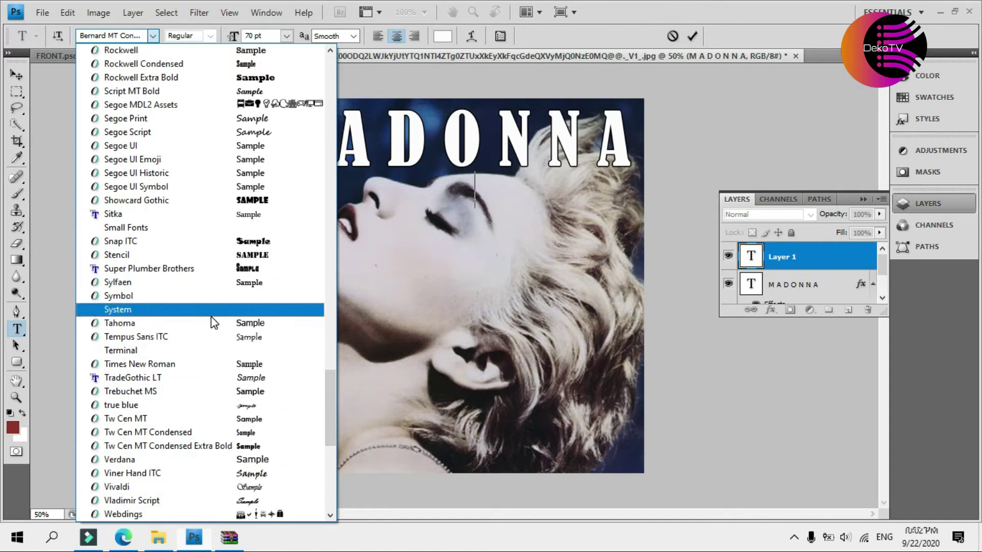
left_click(213, 406)
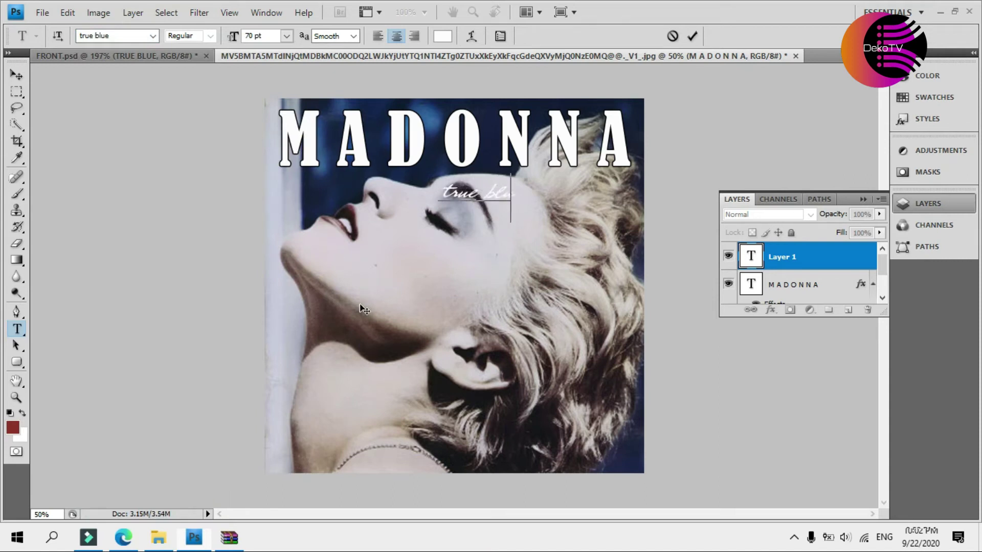
left_click(16, 75)
left_click_drag(459, 197, 316, 187)
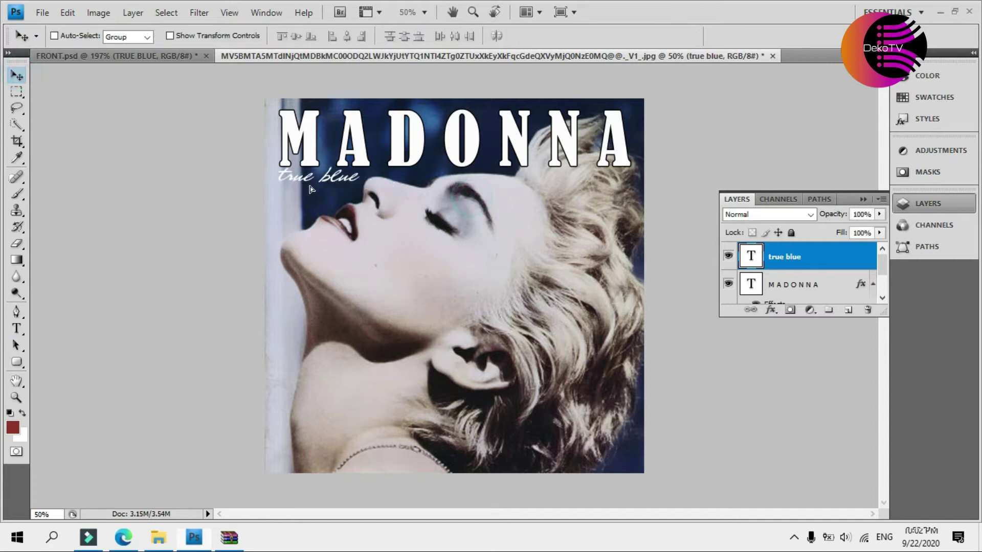
Close the old FRONT.psd and save the new cover to the Desktop as FRONT in Photoshop format with layers, replacing the existing file.
left_click(179, 54)
left_click(515, 221)
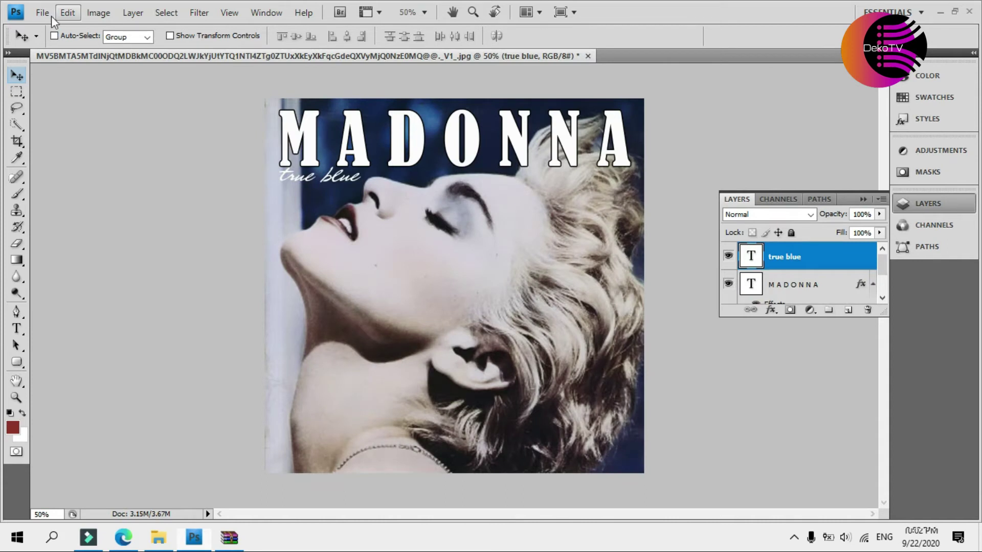
left_click(51, 16)
left_click(109, 136)
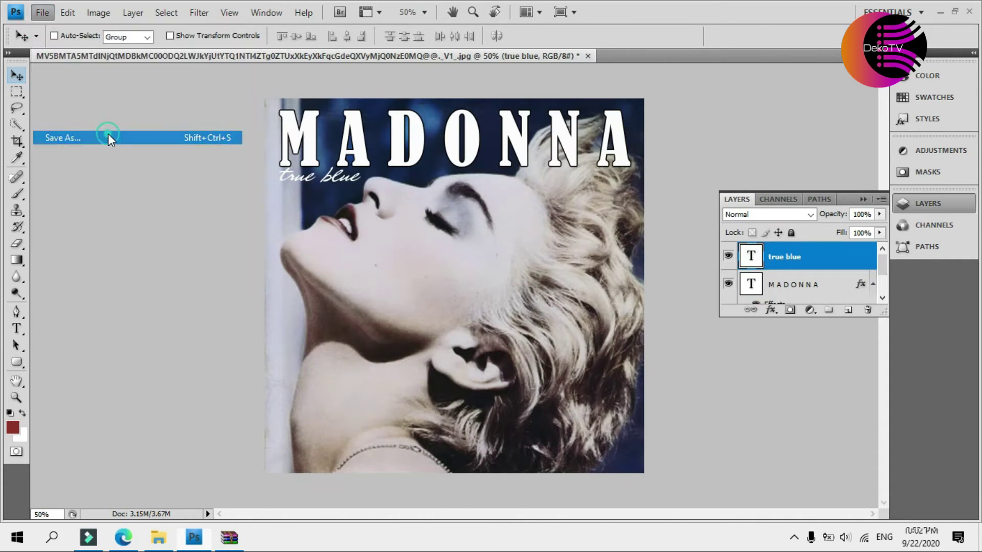
left_click(458, 163)
left_click(588, 206)
left_click(790, 319)
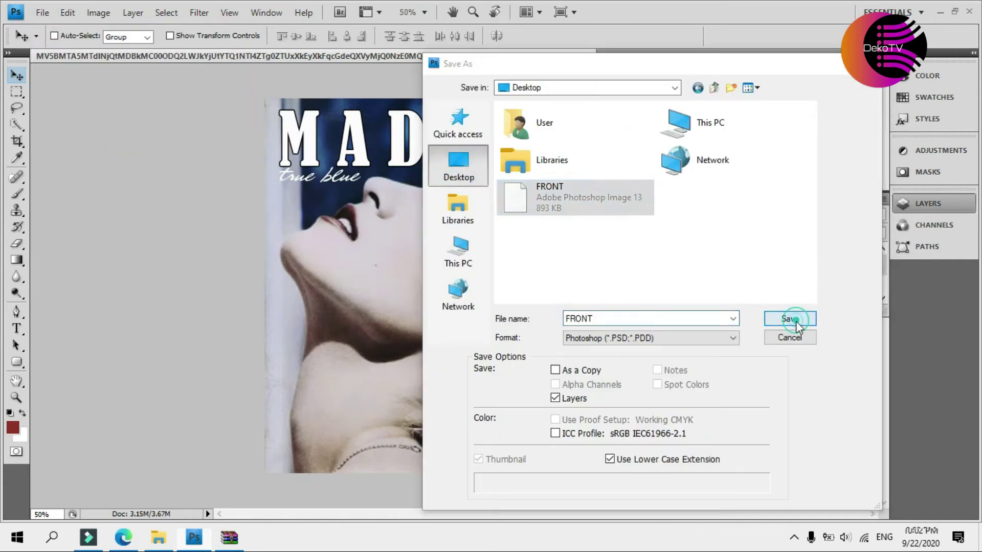
left_click(462, 214)
left_click(642, 171)
Save a JPEG version of the cover named FRONT on the Desktop.
left_click(46, 17)
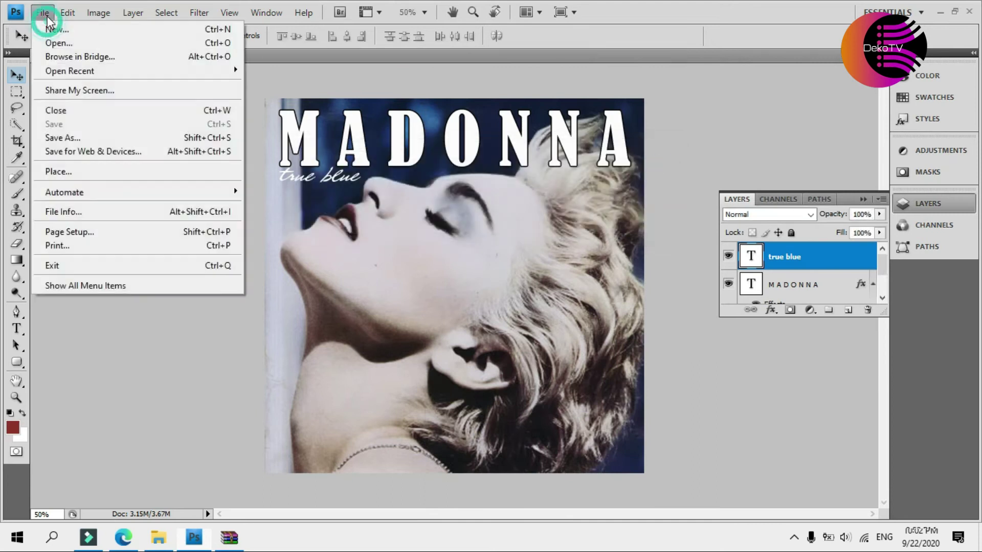
left_click(131, 138)
left_click(606, 338)
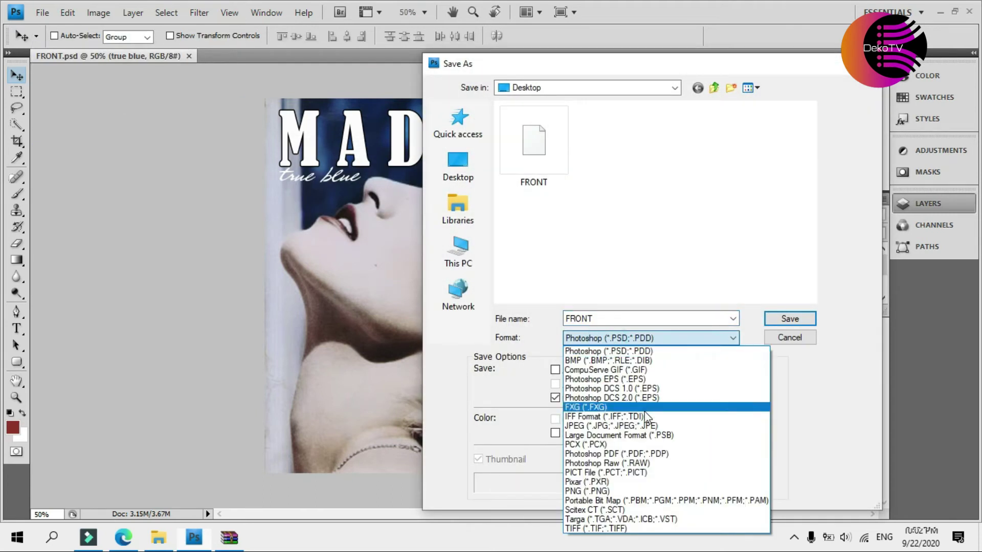
left_click(613, 408)
left_click(474, 166)
left_click(790, 319)
left_click(577, 137)
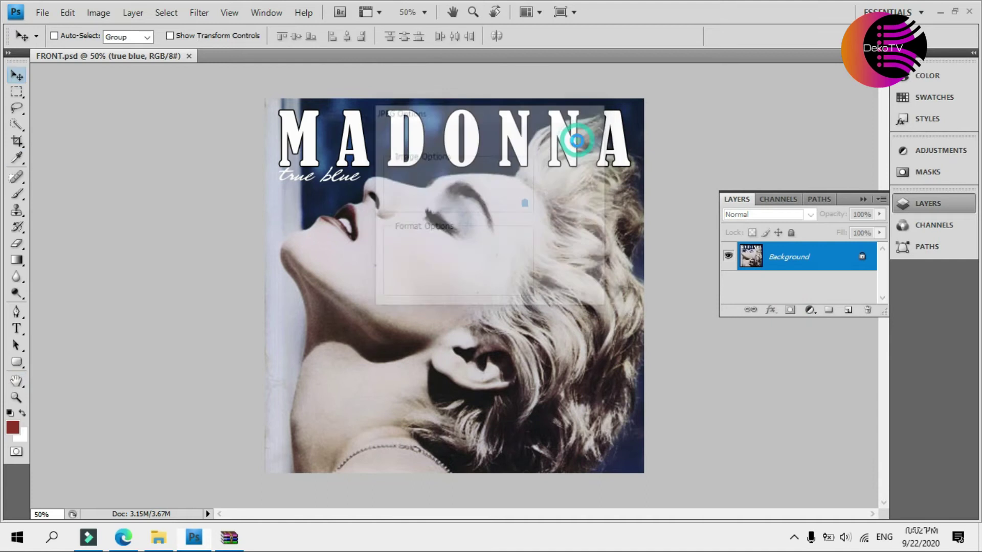
Hide the true blue and MADONNA text layers and draw a rounded rectangle with a 10 px radius over the whole canvas.
left_click(728, 256)
left_click(728, 284)
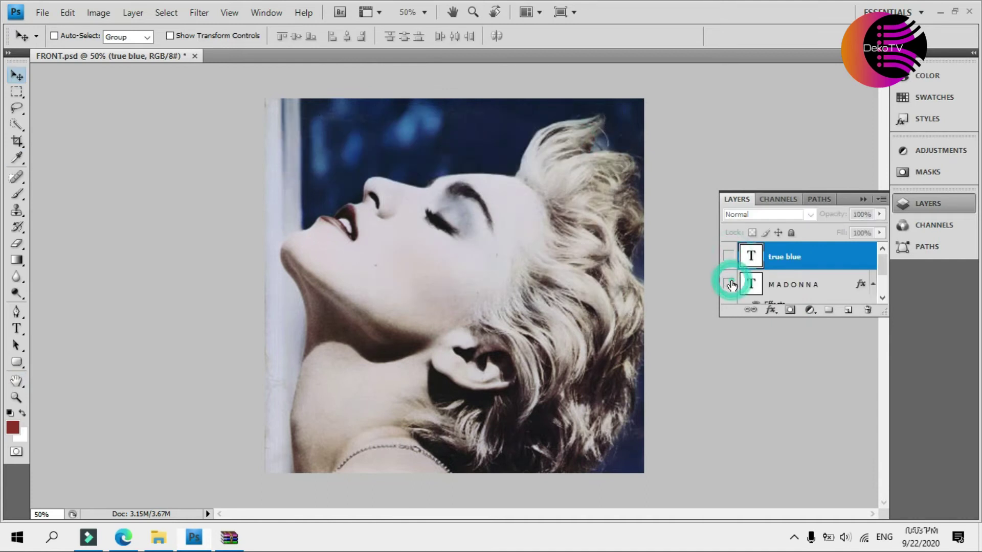
scroll(735, 279, "down", 2)
left_click(17, 362)
left_click_drag(264, 99, 645, 475)
Change the rectangle's fill to a vivid, fully saturated blue.
double_click(751, 254)
left_click(770, 165)
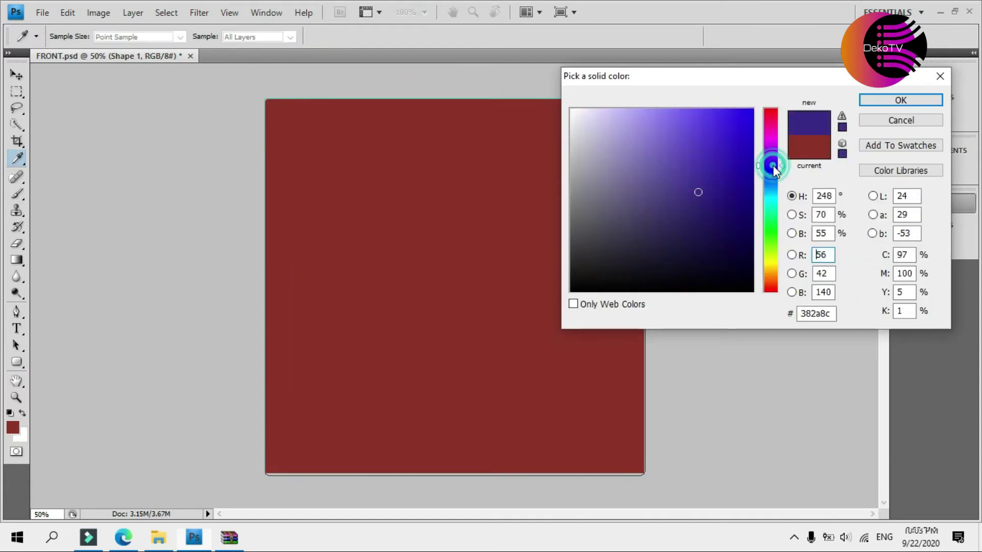
left_click(751, 111)
mouse_move(716, 109)
left_mouse_down()
mouse_move(725, 116)
mouse_move(772, 97)
left_mouse_up()
left_click(885, 98)
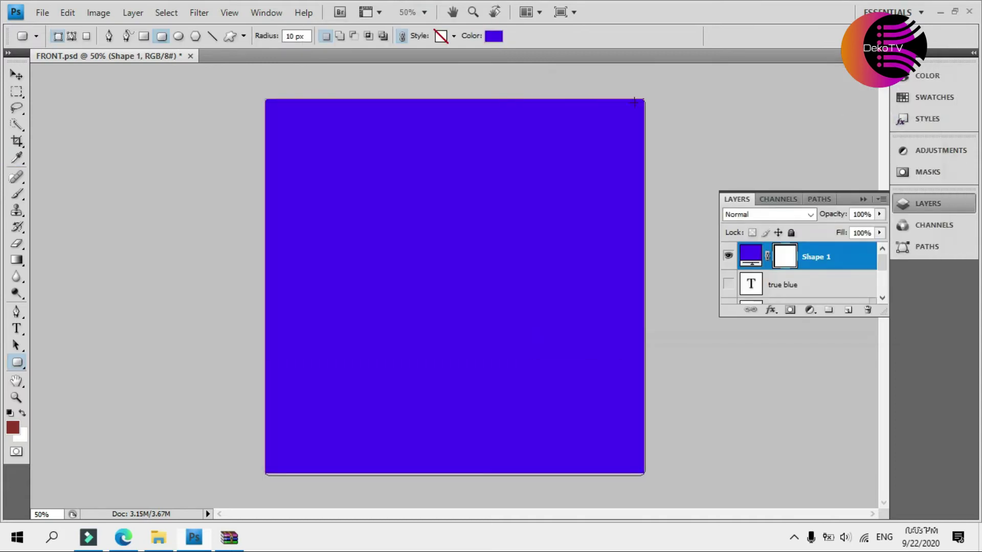
Rasterize the blue shape and apply the Sponge filter with Brush Size 2, Definition 12 and Smoothness 5.
left_click(199, 13)
left_click(238, 69)
left_click(484, 220)
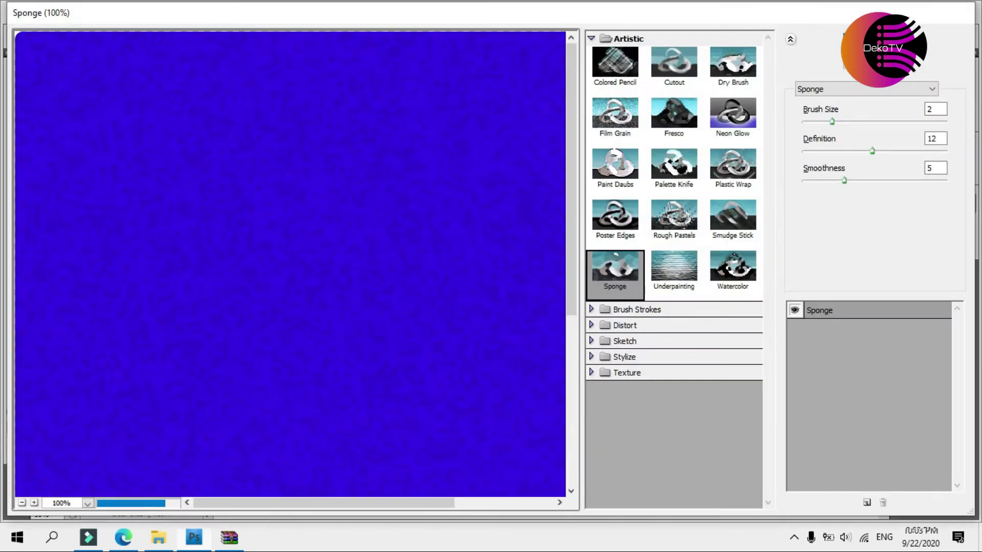
key("Return")
Move the true blue and MADONNA text layers above the blue shape and make both visible.
left_click_drag(782, 285, 821, 254)
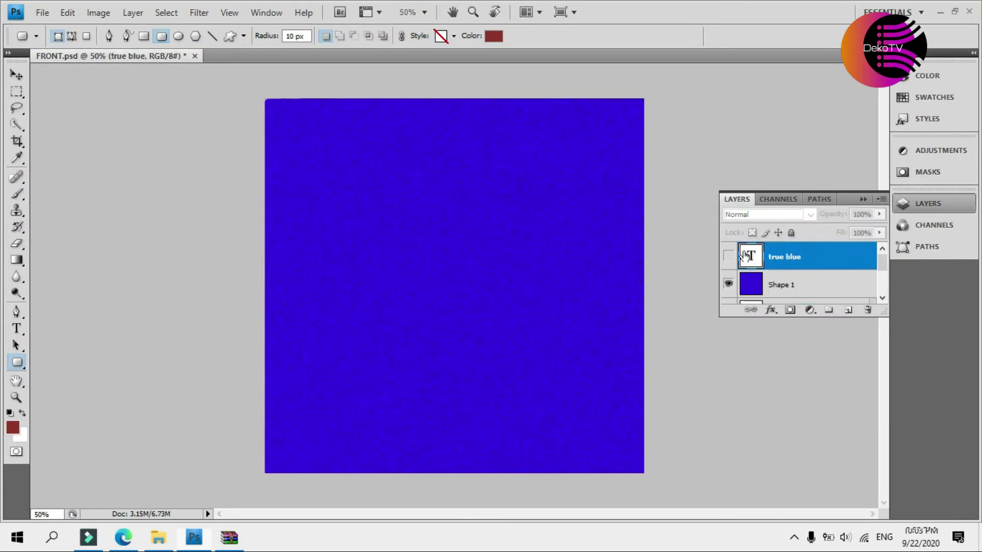
left_click(728, 256)
scroll(781, 286, "down", 1)
left_click(798, 263)
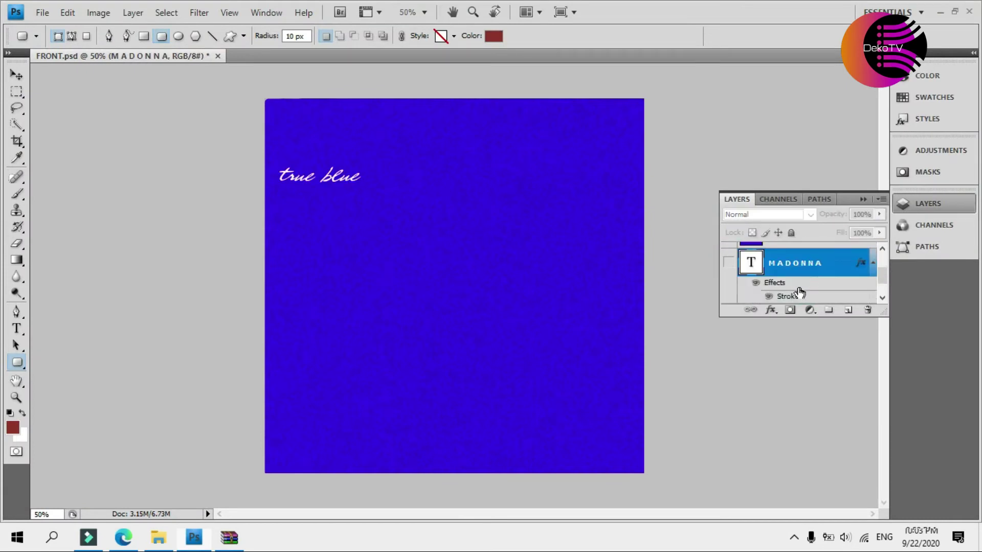
left_click_drag(798, 263, 800, 248)
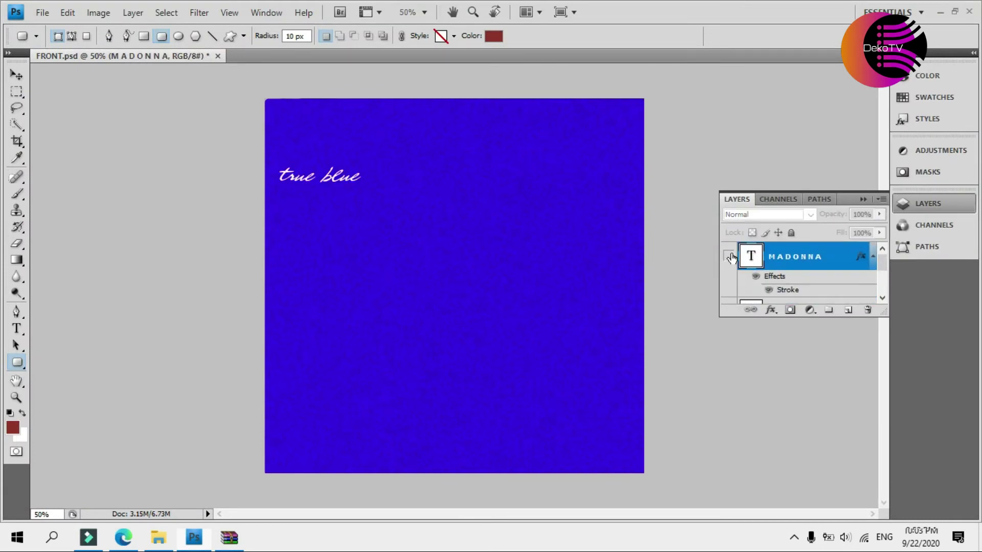
left_click(728, 256)
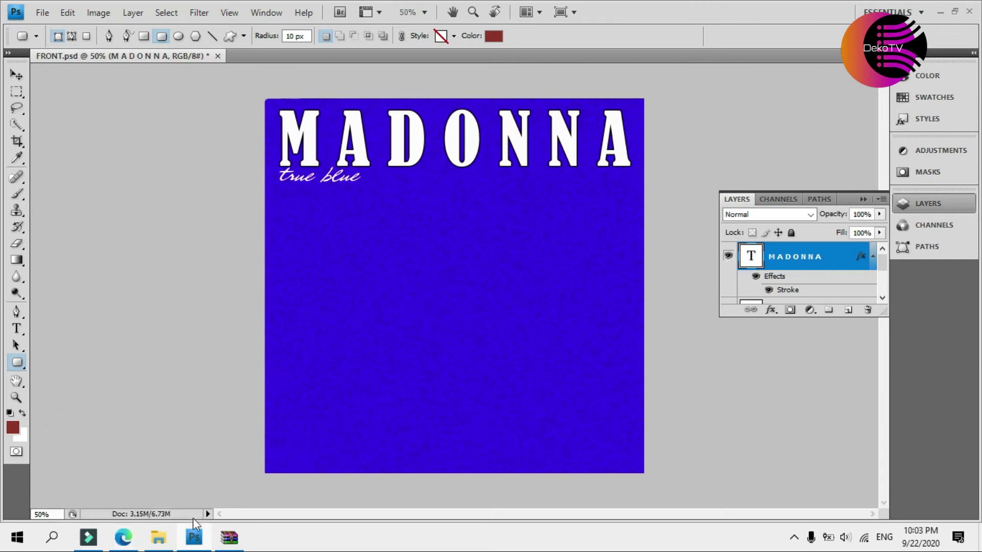
Switch to the browser's Discogs page for Madonna – True Blue and locate the album's tracklist.
left_click(117, 540)
left_click(510, 9)
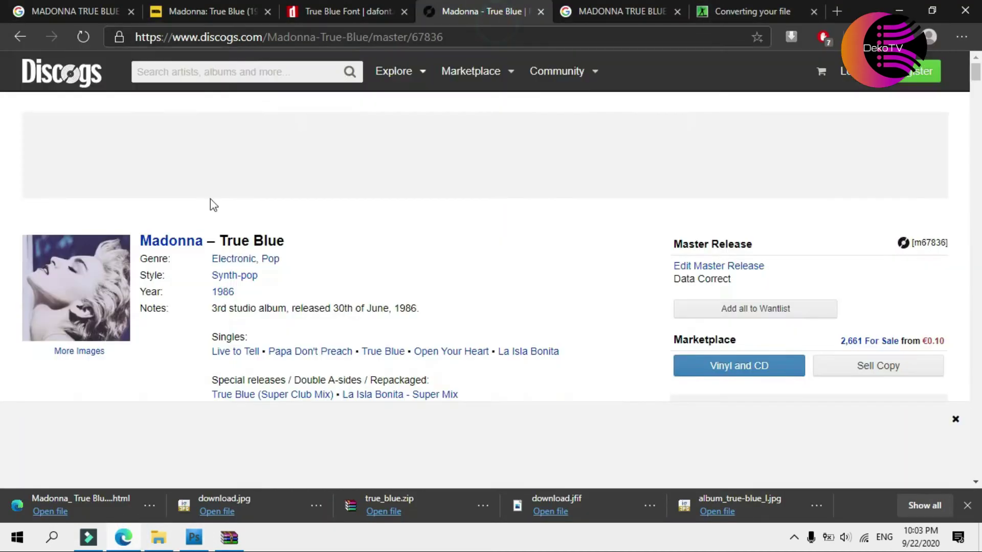
scroll(33, 185, "down", 5)
left_click_drag(55, 182, 190, 327)
scroll(153, 256, "up", 3)
Browse the album's image gallery and examine how the original back cover lays out its title and track listing.
left_click(100, 177)
key("Right")
key("Left")
key("Left")
key("Left")
key("Left")
key("Left")
key("Left")
key("Left")
key("Left")
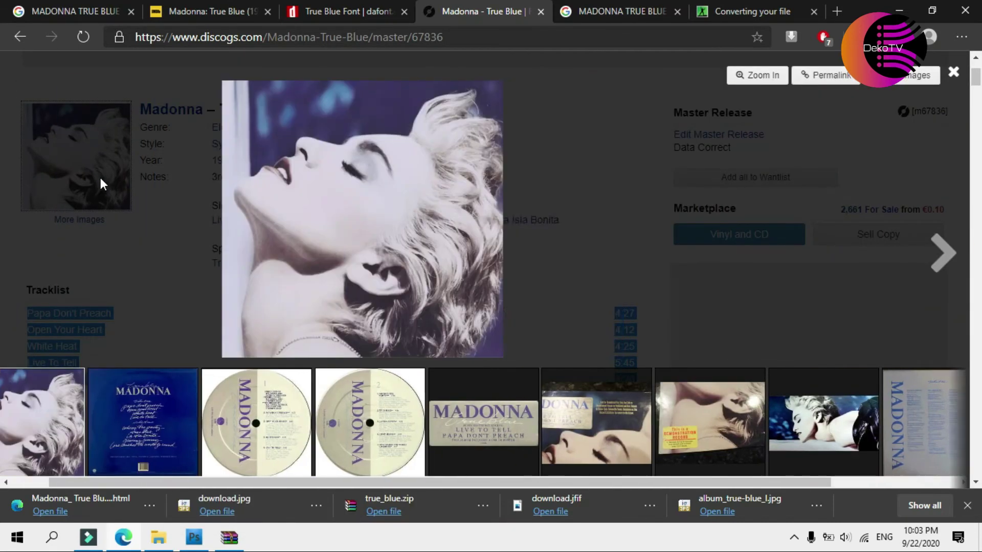
key("Right")
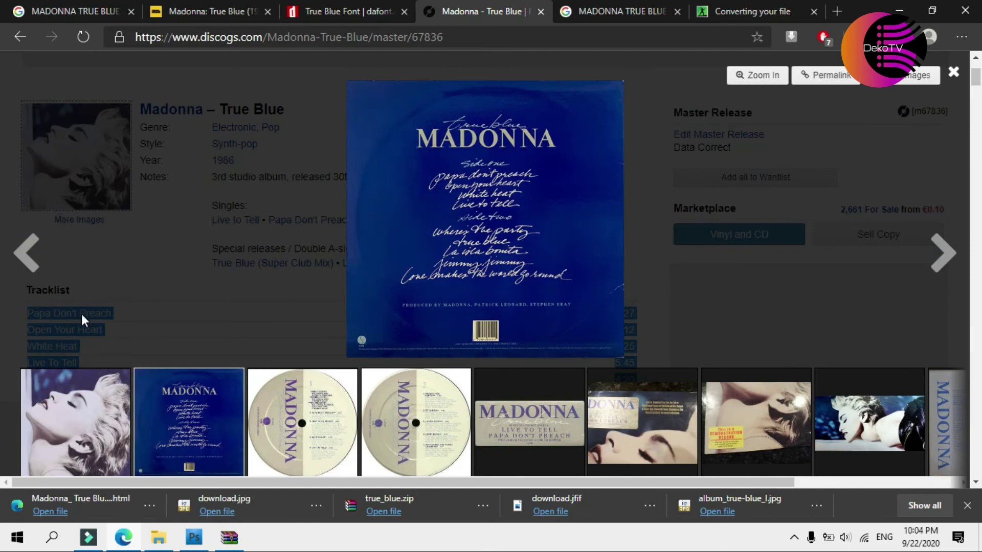
left_click(118, 281)
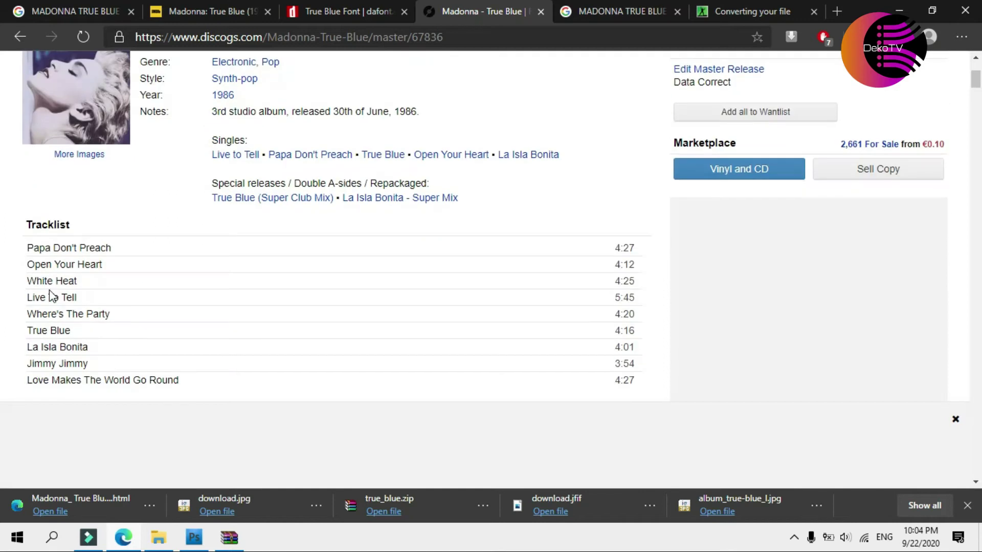
Copy the Discogs tracklist from Papa Don't Preach through True Blue, including the track times.
left_click_drag(27, 247, 232, 330)
right_click(39, 330)
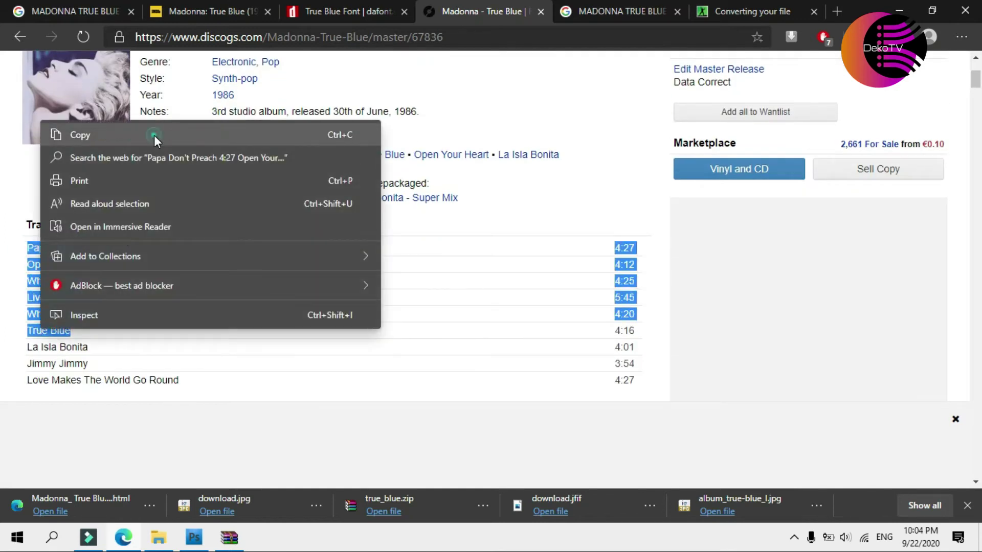
left_click(149, 135)
Back in Photoshop, duplicate the true blue text layer and move the copy to the centre below the MADONNA title.
left_click(193, 537)
scroll(815, 294, "down", 2)
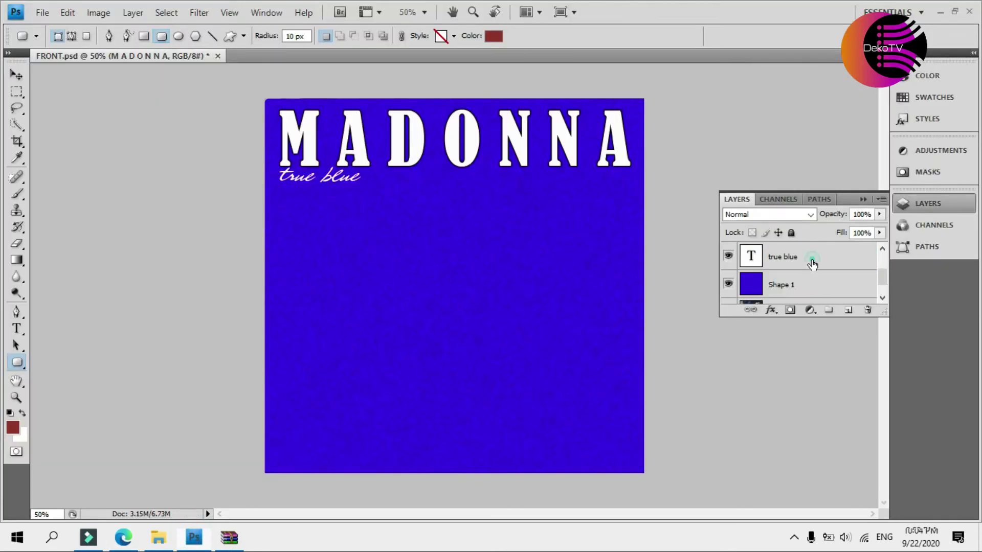
right_click(811, 259)
left_click(873, 149)
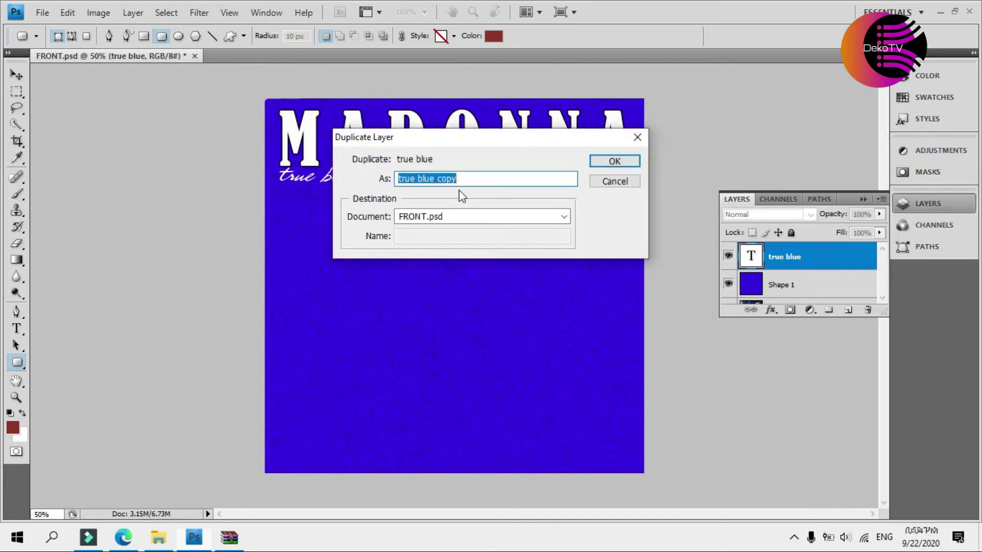
left_click(615, 160)
key("v")
left_click_drag(482, 211, 482, 205)
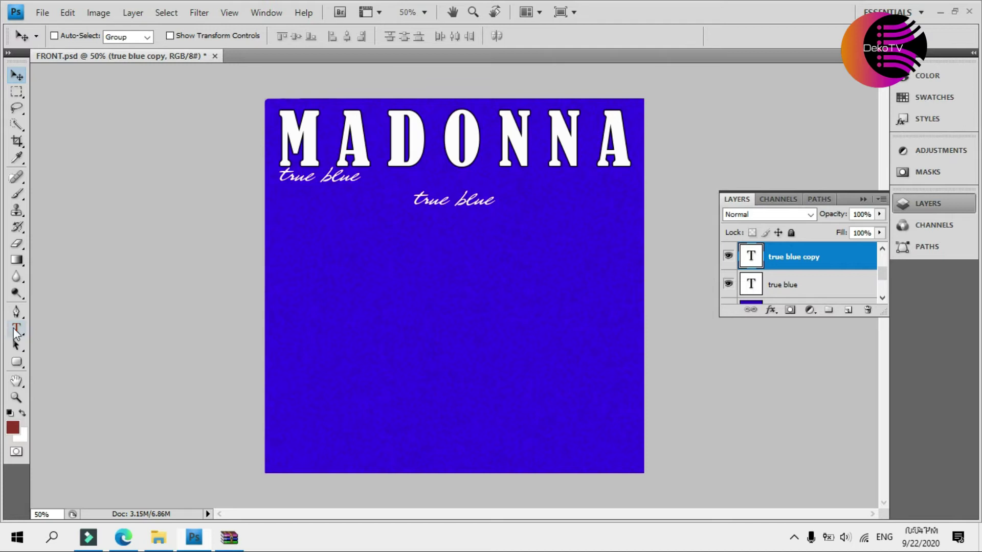
Replace the duplicated text with a "side one" heading followed by the copied tracks, one per line with their times.
left_click(16, 329)
left_click(464, 199)
key("ctrl+a")
key("BackSpace")
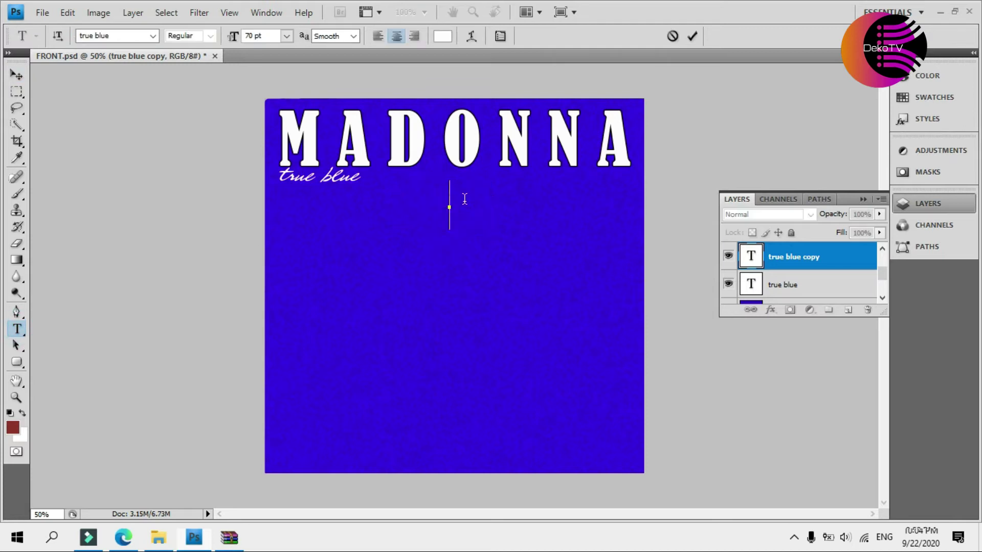
key("ctrl+v")
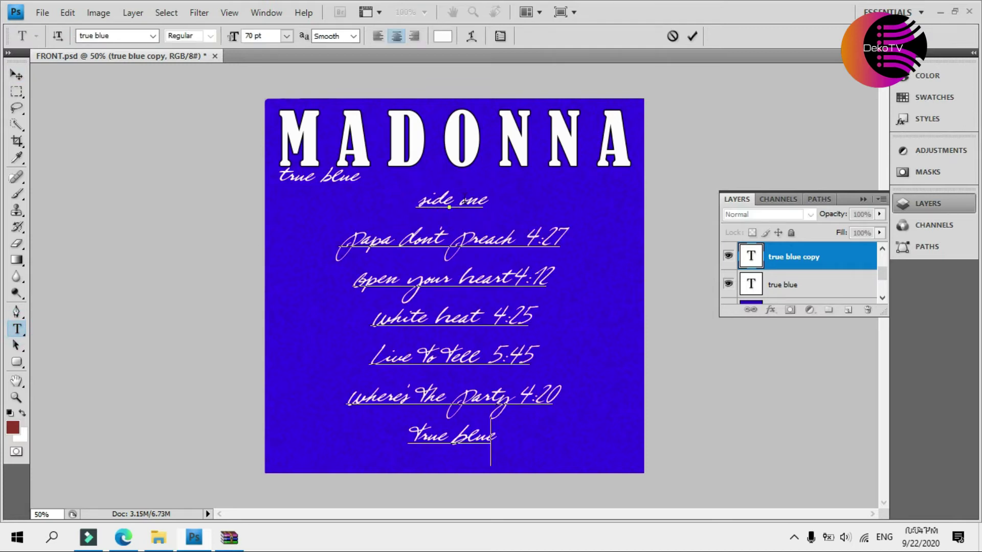
left_click(16, 75)
Set the whole tracklist's font size to 36 pt and add a "side two" line below its last track.
left_click(18, 330)
left_click_drag(492, 436, 311, 193)
left_click(286, 35)
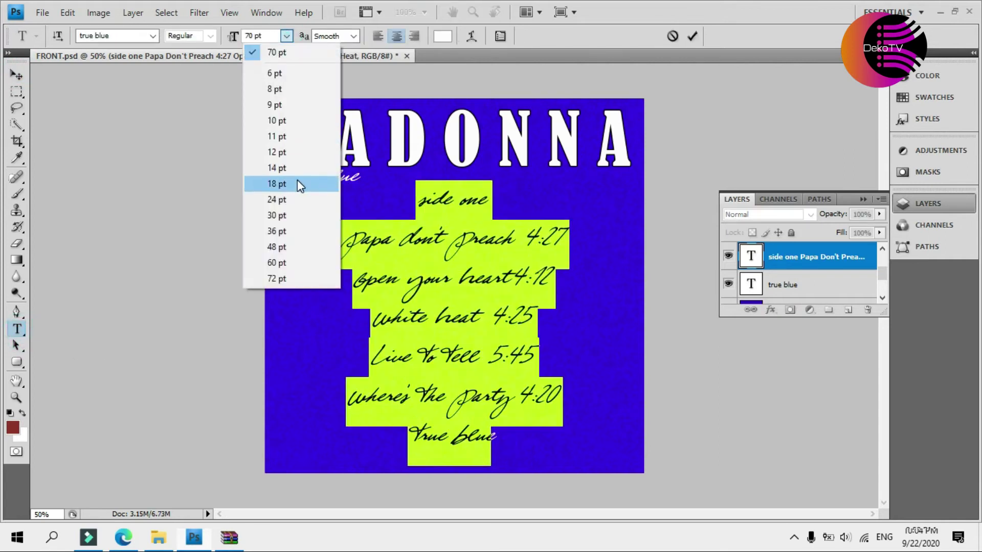
left_click(300, 184)
left_click(286, 36)
left_click(281, 215)
left_click(288, 35)
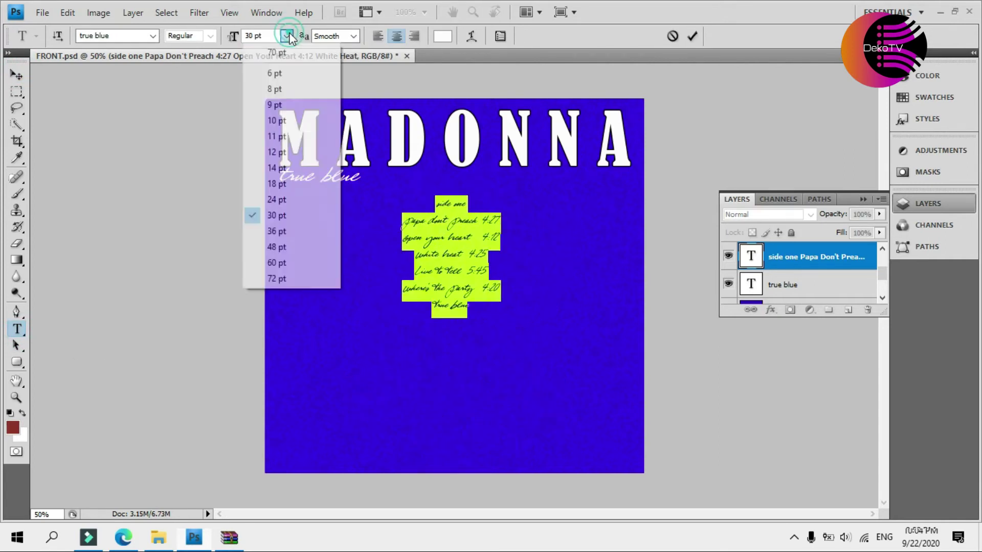
left_click(285, 231)
left_click(488, 329)
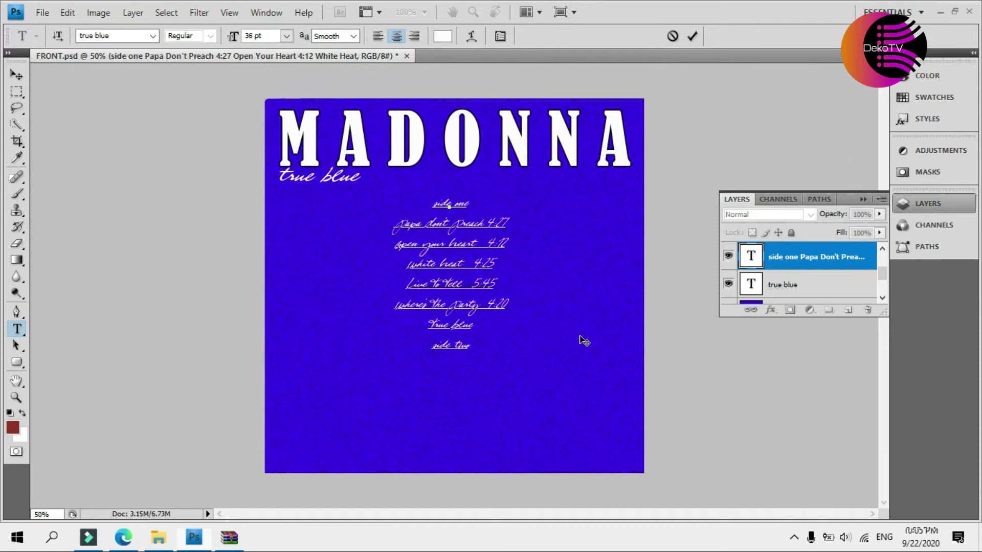
In the browser, examine the True Blue back cover image and the master release's tracklist on Discogs.
left_click(124, 537)
scroll(35, 230, "down", 3)
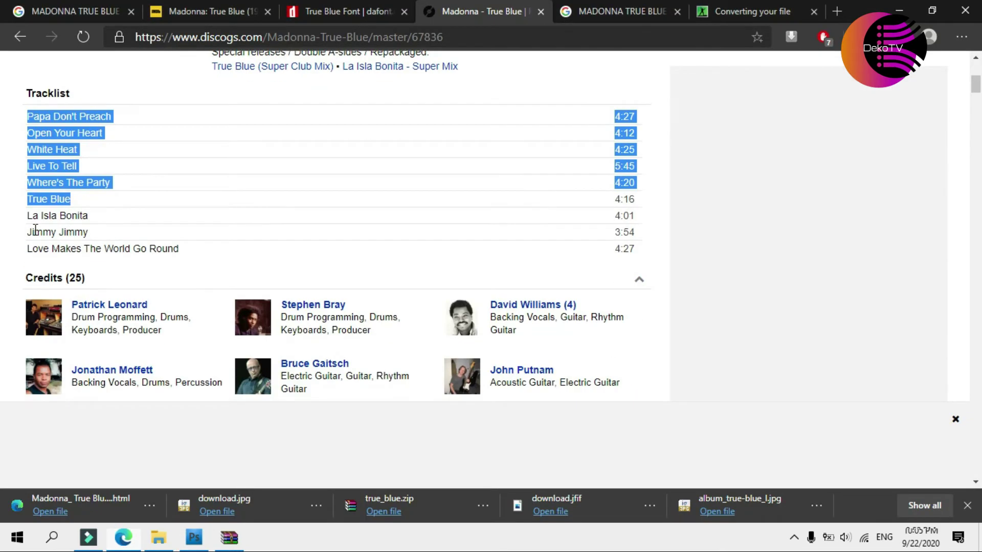
scroll(36, 230, "up", 5)
left_click(97, 219)
left_click(187, 466)
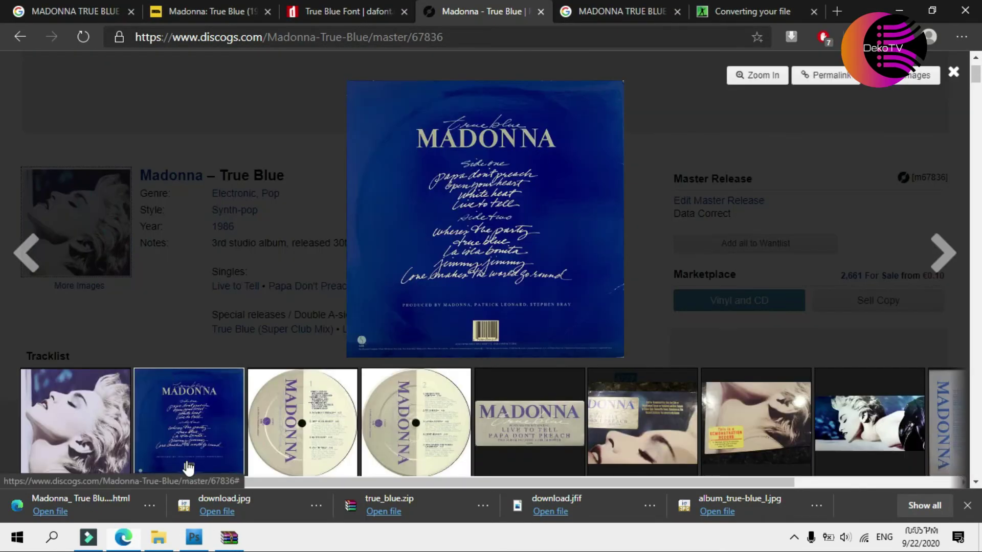
left_click(20, 279)
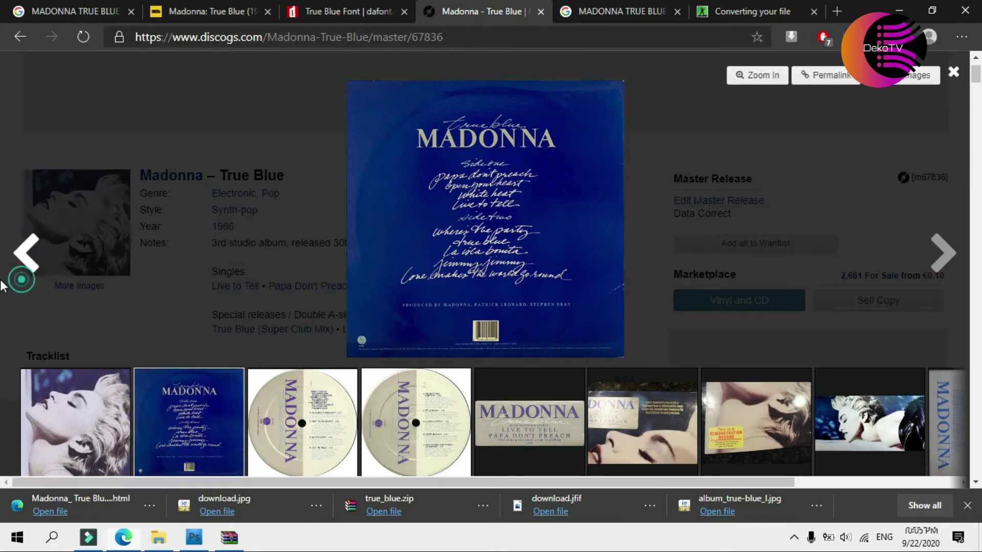
scroll(3, 287, "down", 3)
scroll(19, 283, "down", 1)
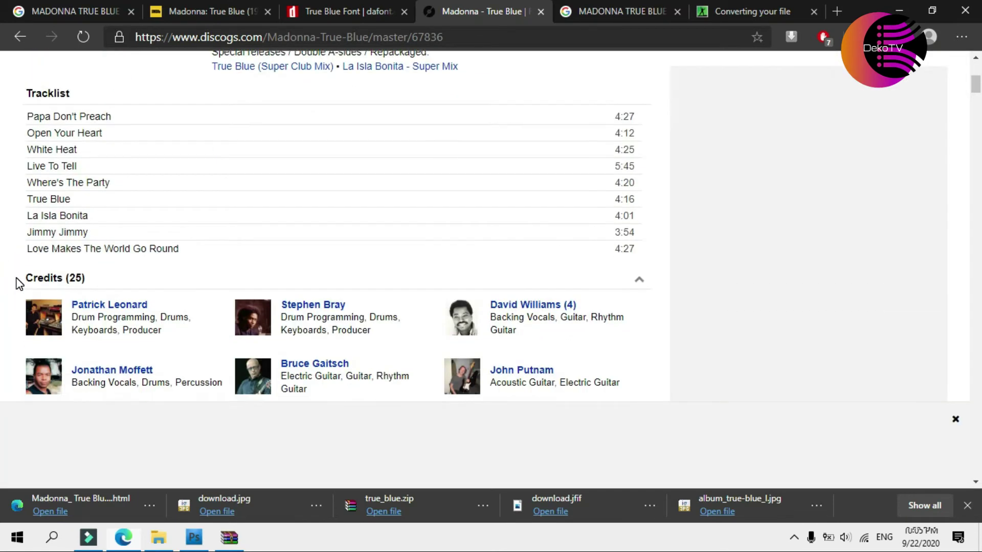
scroll(19, 284, "up", 4)
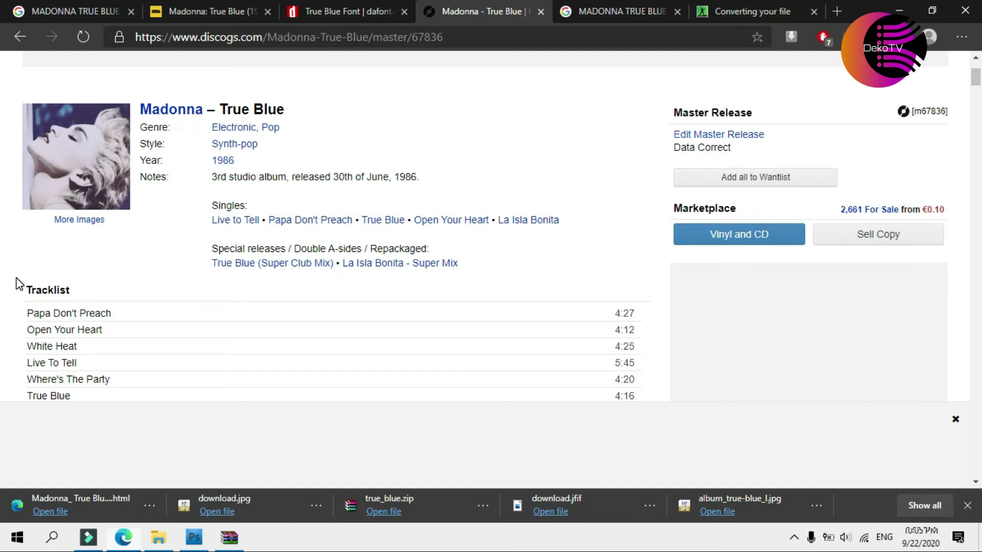
scroll(19, 284, "down", 2)
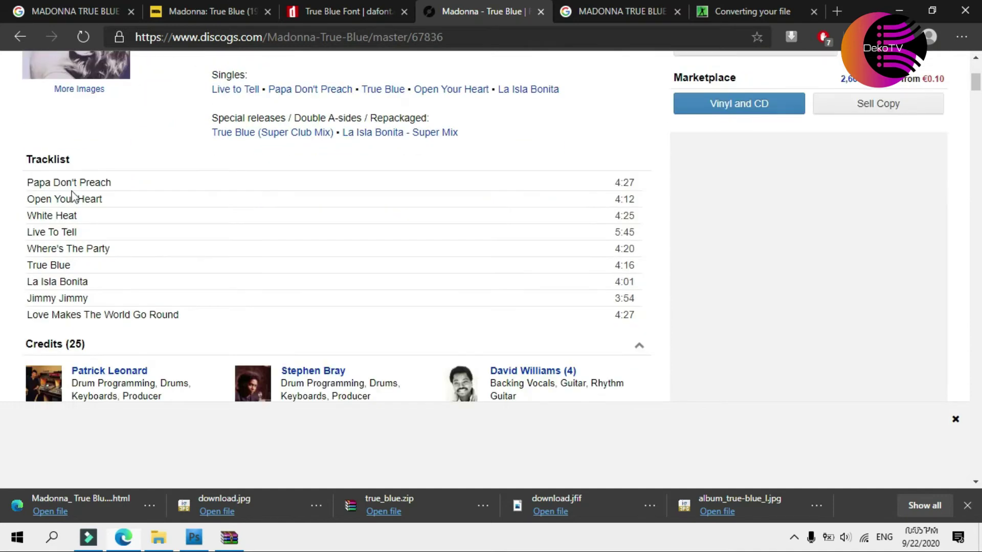
Search Discogs for "true blue" and open a Madonna True Blue release from the results.
scroll(186, 164, "up", 3)
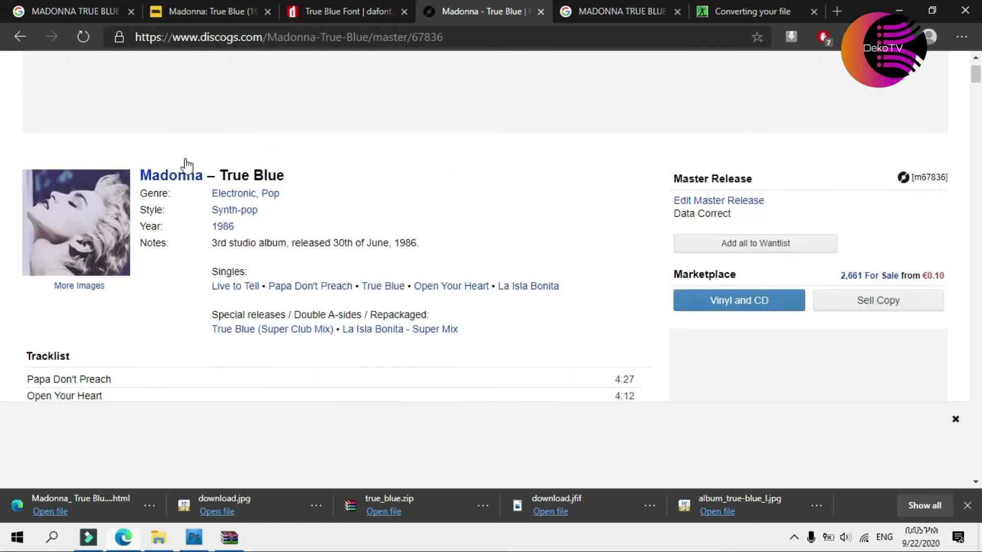
scroll(177, 215, "up", 1)
left_click(237, 72)
type("true ")
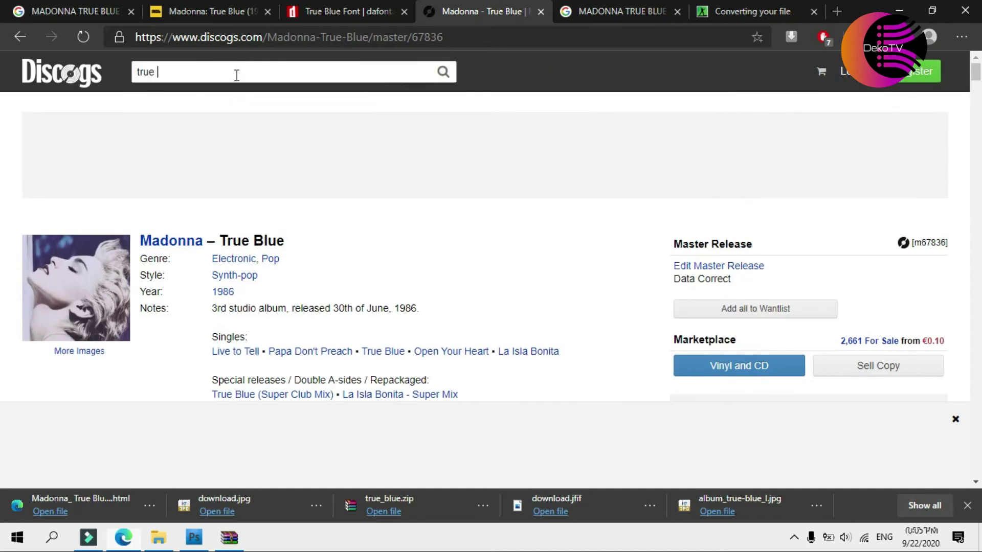
type("blue")
key("Return")
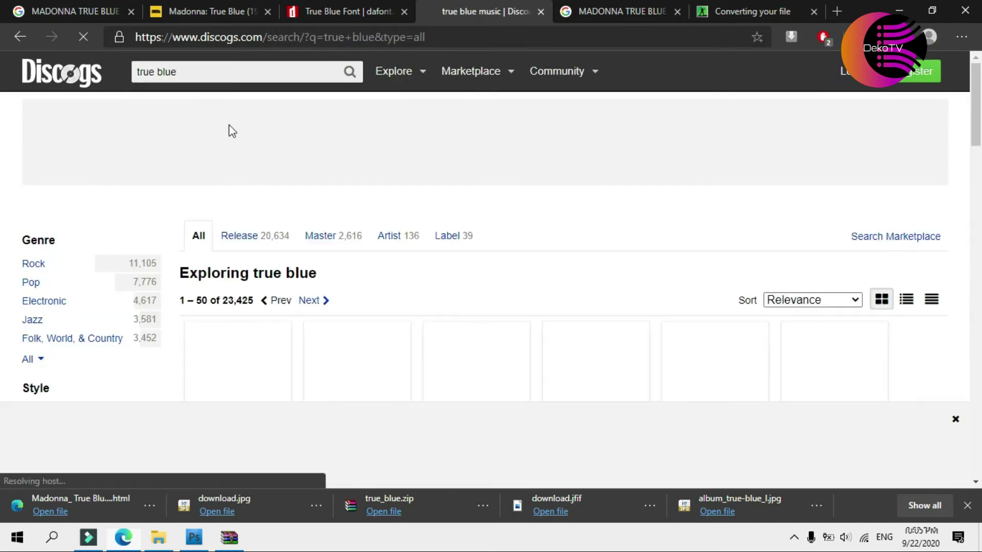
scroll(229, 129, "down", 1)
left_click(484, 324)
Examine the release's tracklist to see which songs belong to side A and side B.
scroll(259, 302, "down", 3)
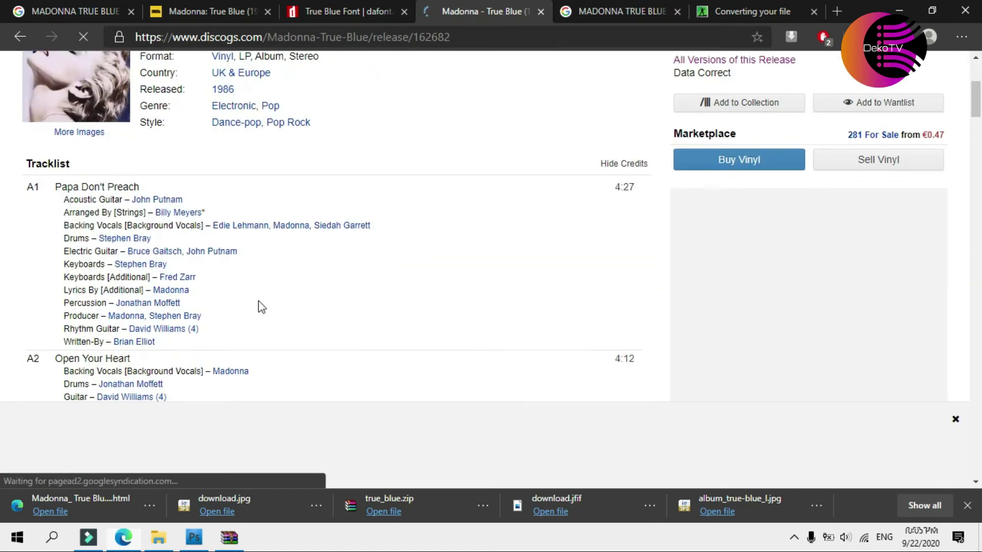
scroll(259, 302, "down", 9)
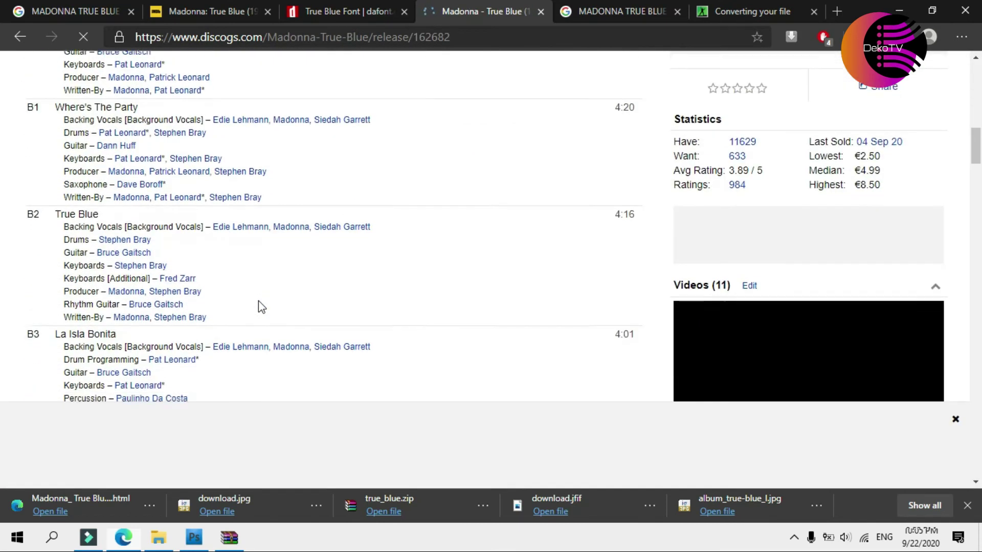
scroll(259, 305, "down", 6)
scroll(259, 305, "up", 7)
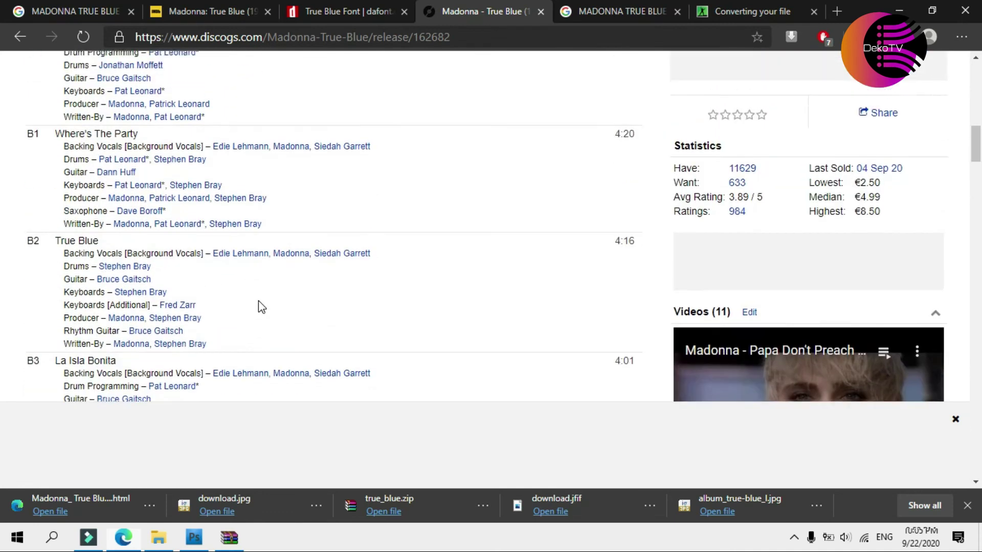
scroll(259, 303, "up", 10)
scroll(260, 304, "down", 3)
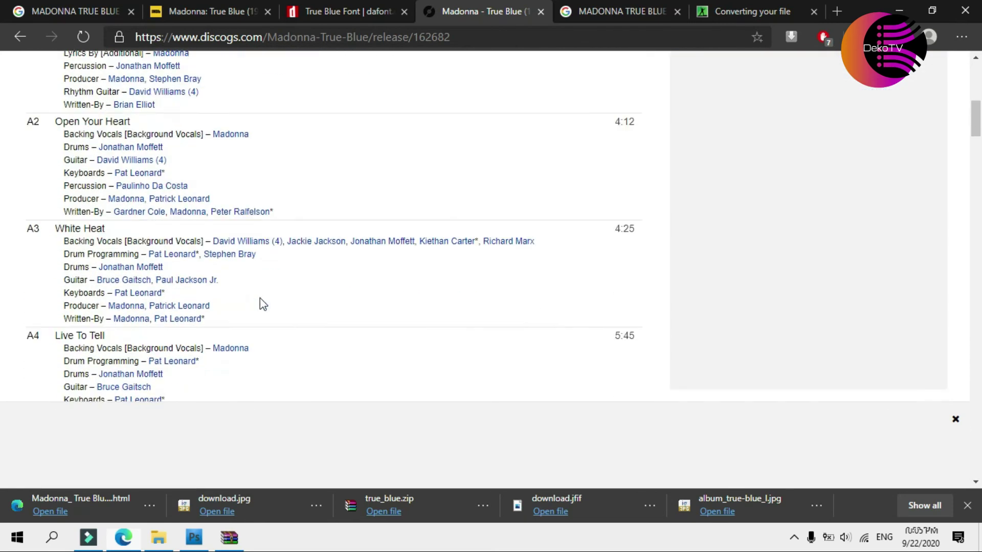
scroll(263, 303, "down", 6)
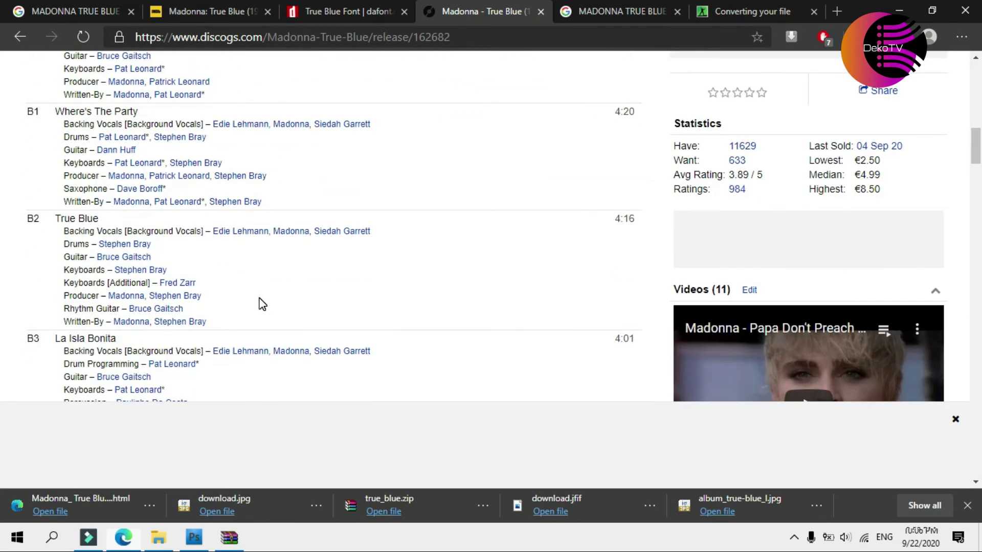
Return to the True Blue master page and open its image gallery to examine the back cover's track order.
left_click(566, 10)
left_click(529, 12)
left_click(6, 40)
left_click(13, 35)
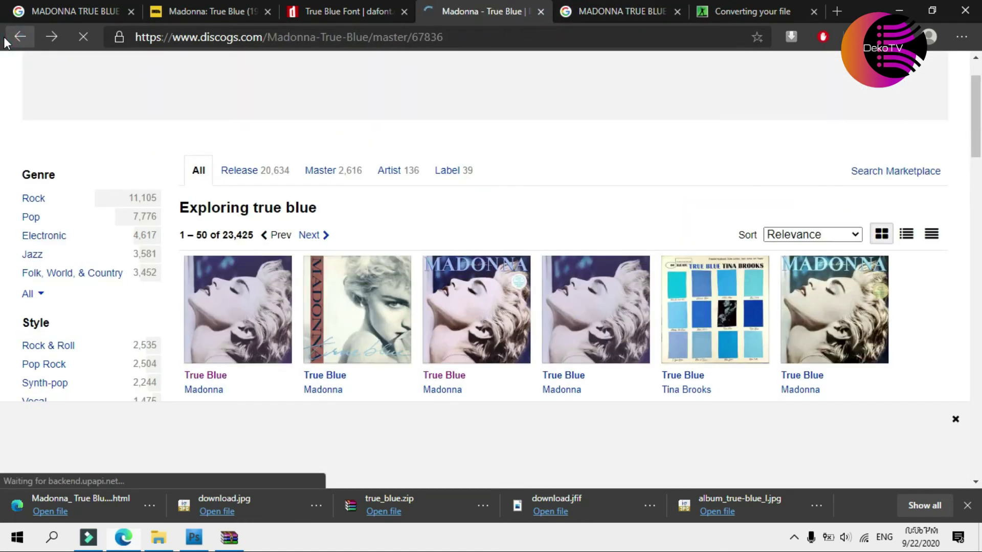
left_click(101, 222)
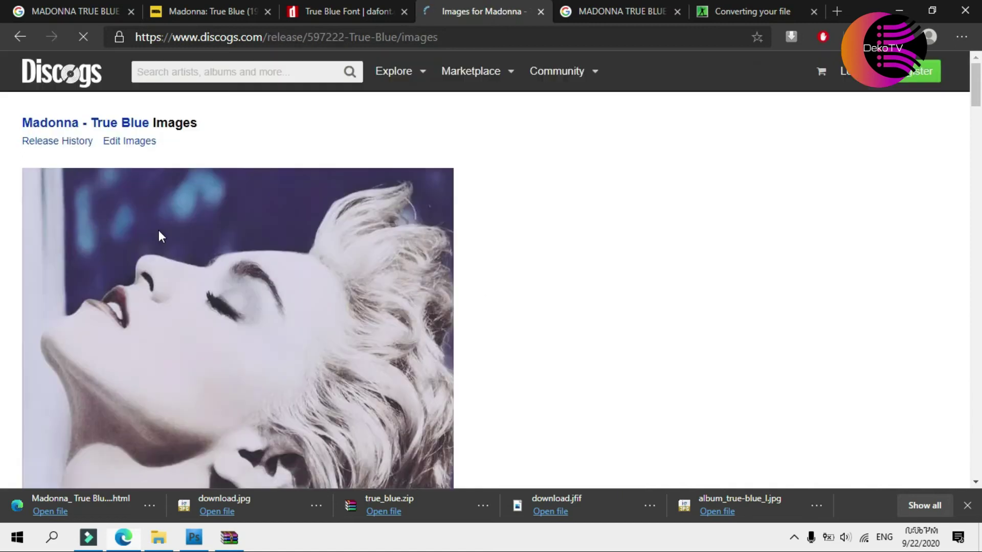
scroll(158, 233, "down", 12)
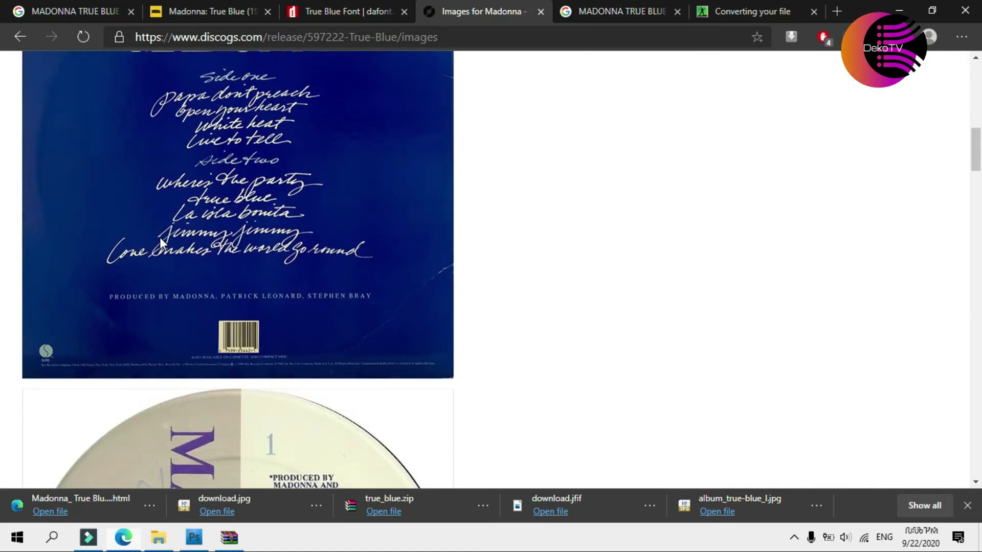
Back in Photoshop, move the "side two" line between Live To Tell and Where's The Party.
left_click(194, 537)
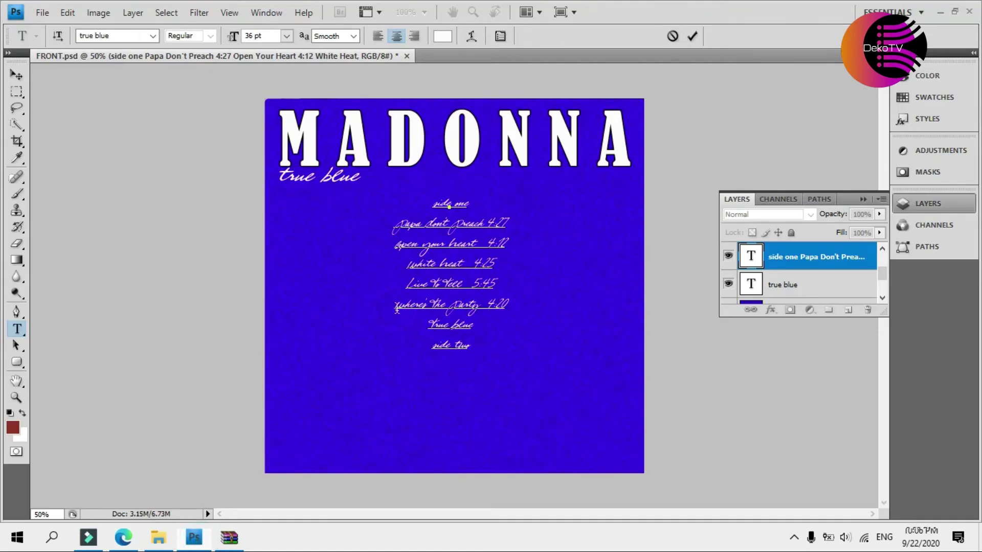
left_click_drag(466, 346, 393, 340)
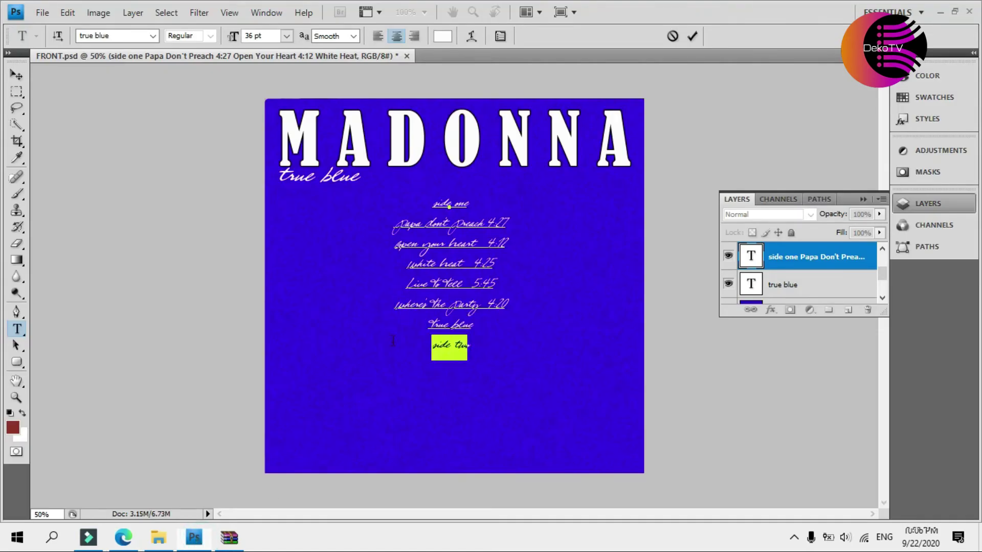
key("Return")
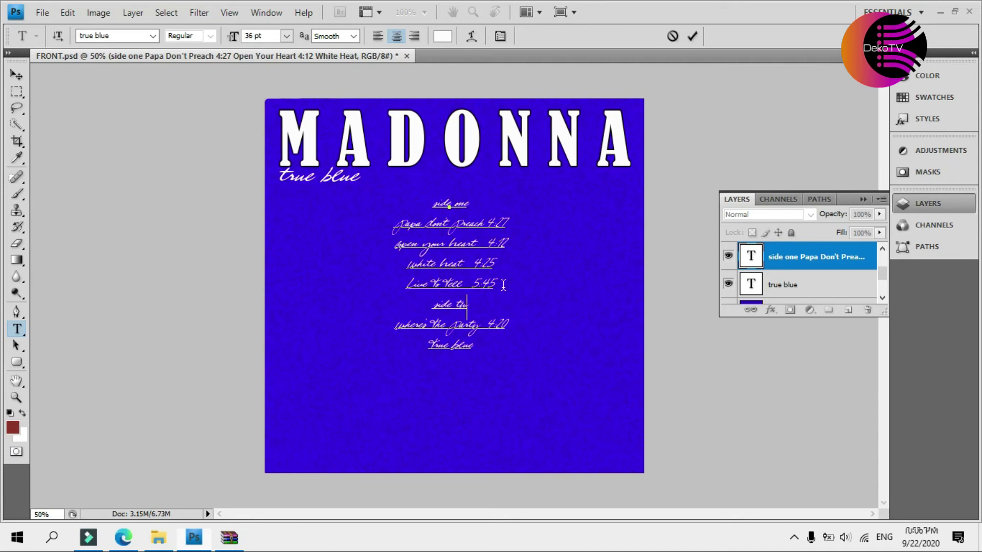
Copy the Discogs tracks from Where's The Party through Love Makes The World Go Round, including their times.
left_click(123, 538)
left_click(20, 37)
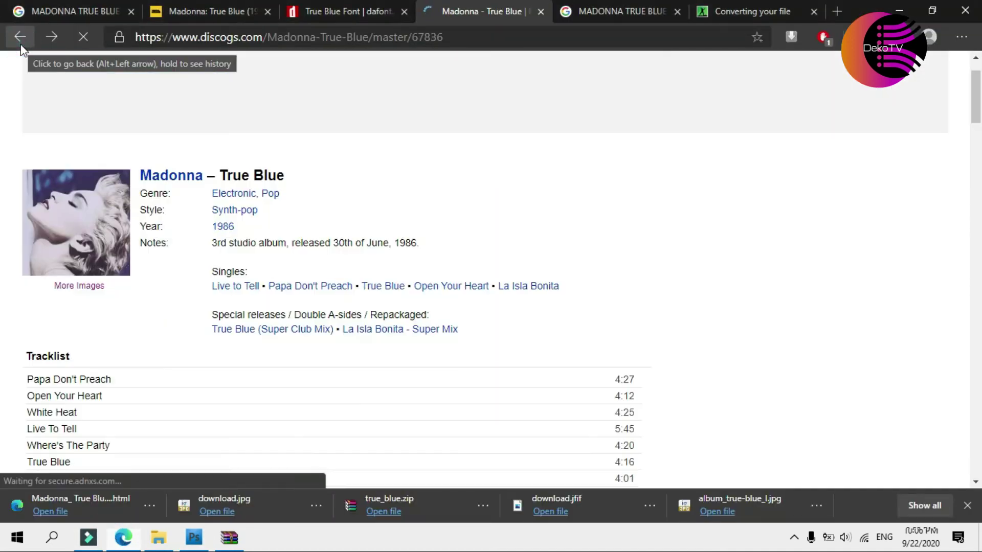
scroll(236, 290, "down", 3)
left_click_drag(106, 254, 636, 313)
right_click(629, 316)
left_click(660, 123)
In Photoshop, replace the lines below "side two" with the copied tracks and times, and enlarge the whole tracklist's font.
left_click(193, 538)
left_click_drag(397, 327, 609, 371)
key("ctrl+v")
key("ctrl+a")
left_click(287, 35)
left_click(286, 256)
left_click(17, 74)
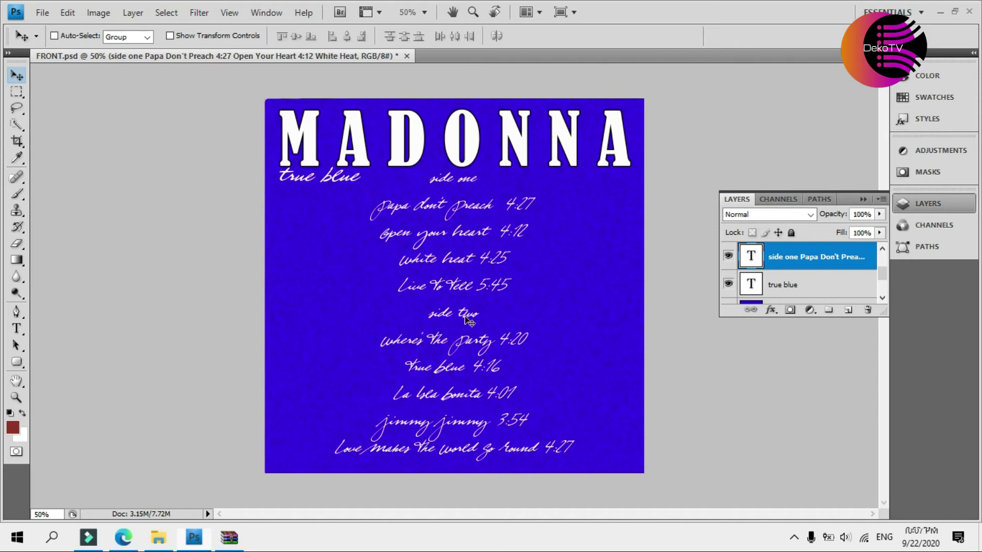
Add a Stroke layer effect to the tracklist text layer.
right_click(790, 270)
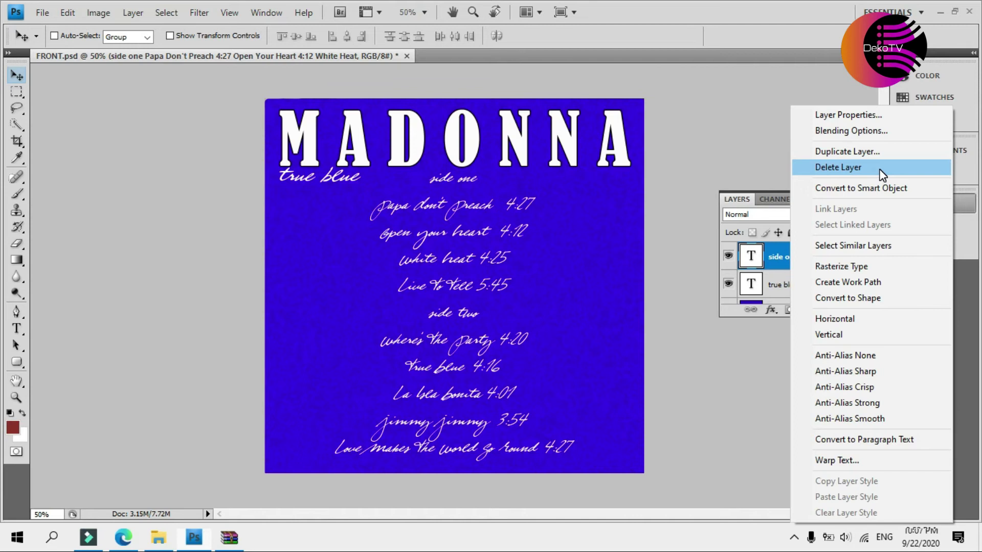
left_click(885, 132)
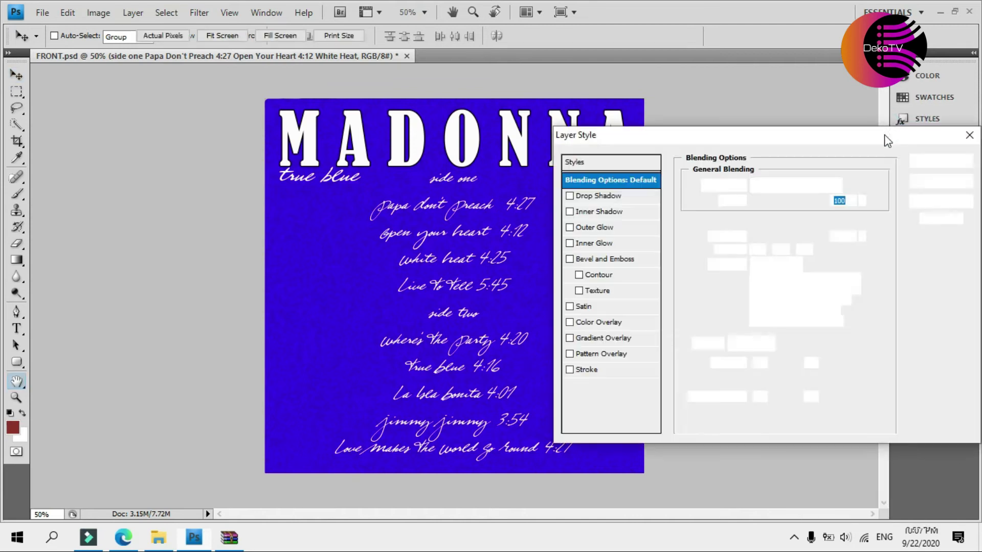
left_click(570, 371)
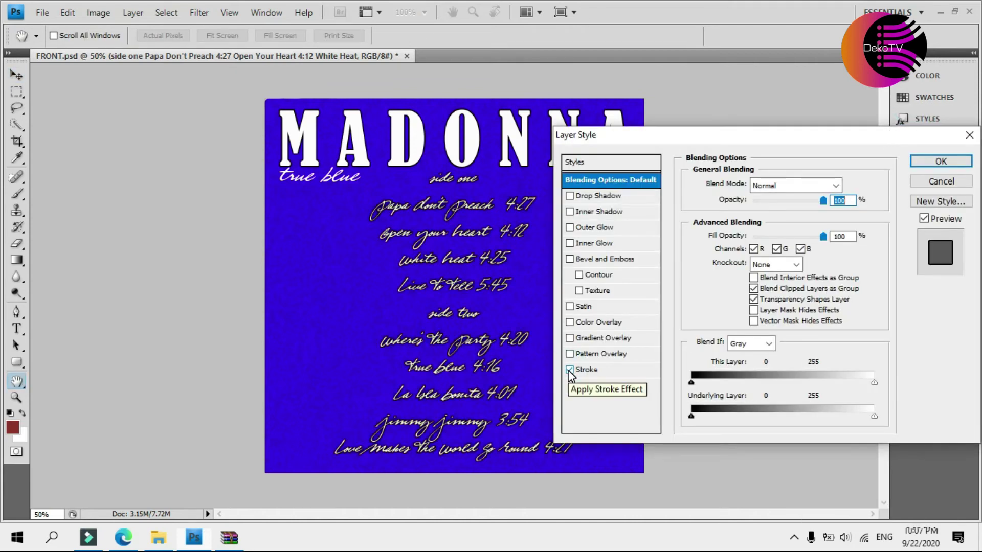
left_click(940, 162)
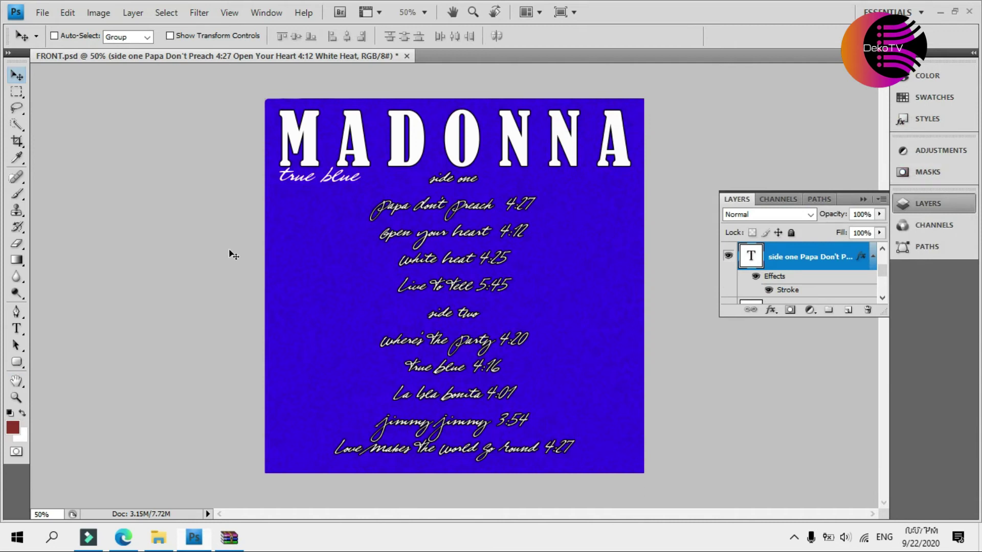
Save the back cover as a separate Photoshop document named back on the Desktop.
left_click(44, 17)
left_click(87, 135)
type("back")
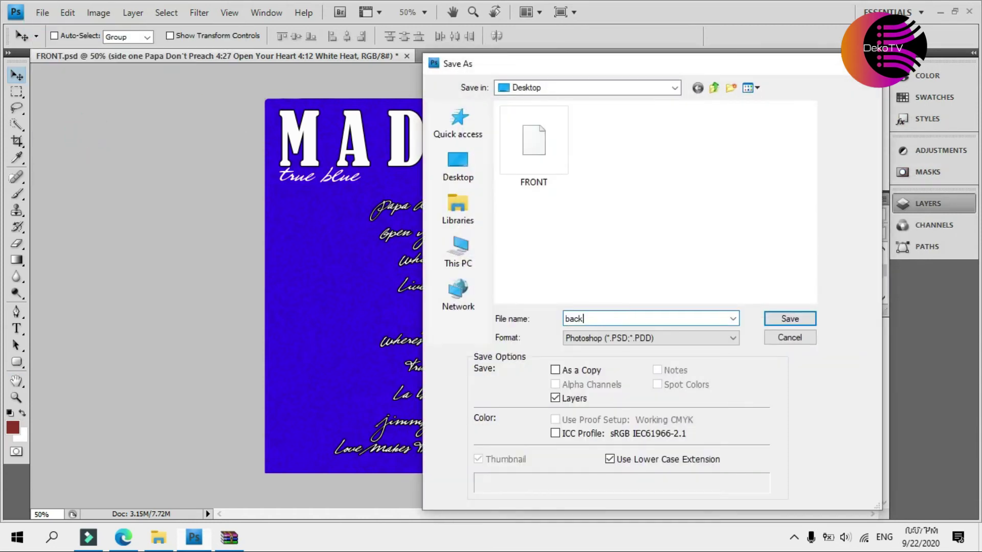
key("Return")
key("Return")
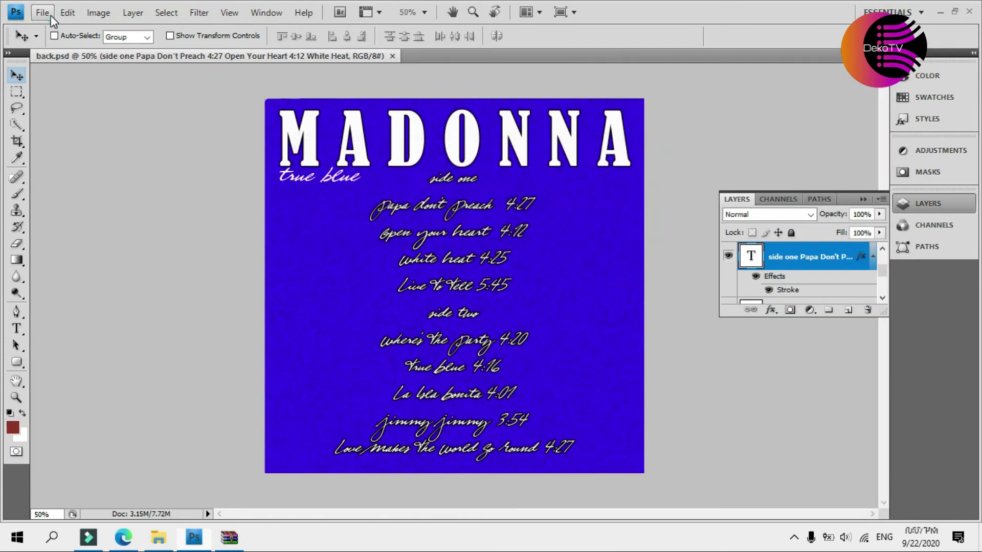
Save a JPEG copy of the back cover as back.jpg on the Desktop.
left_click(48, 14)
left_click(143, 139)
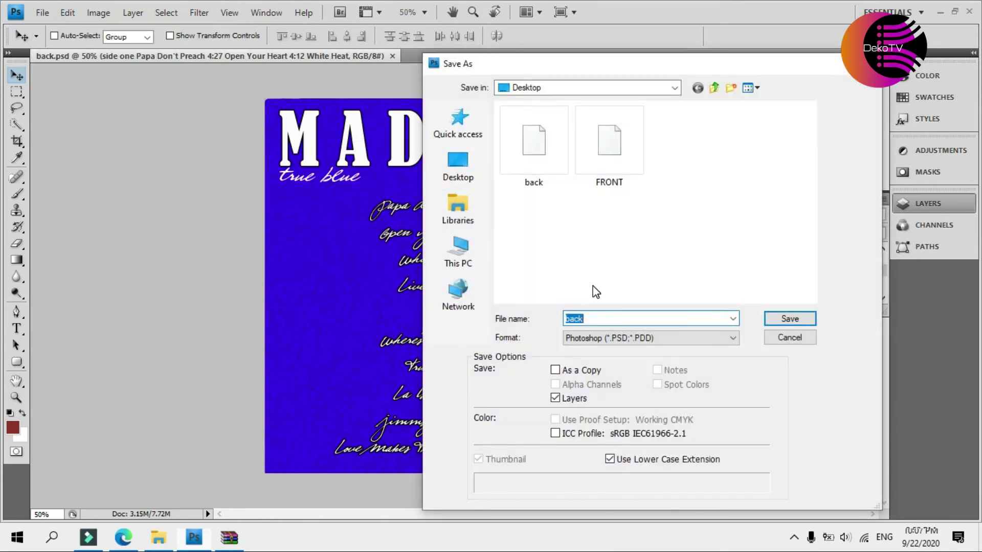
left_click(627, 339)
left_click(611, 426)
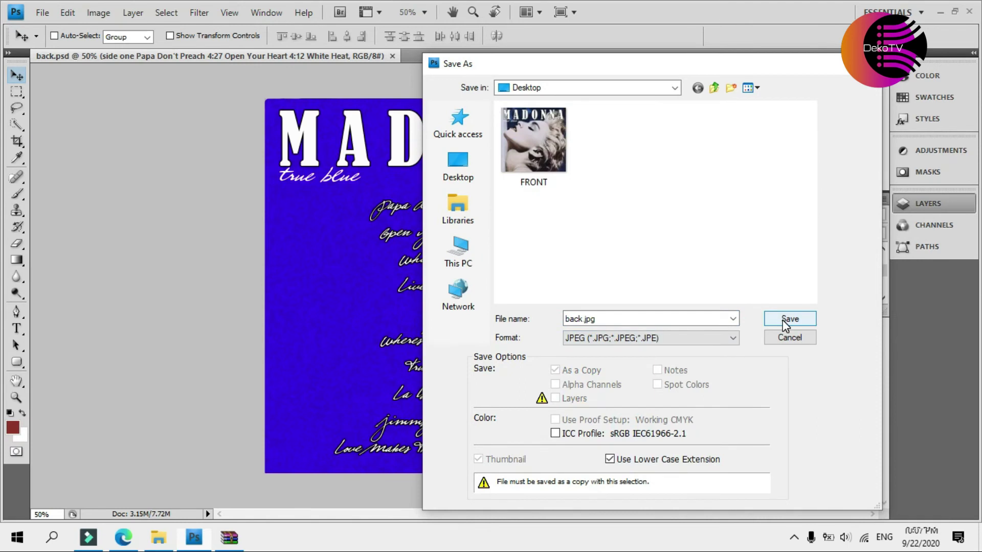
left_click(790, 319)
left_click(574, 133)
Show the desktop and place the FRONT and back JPEG icons side by side in an empty area.
right_click(509, 537)
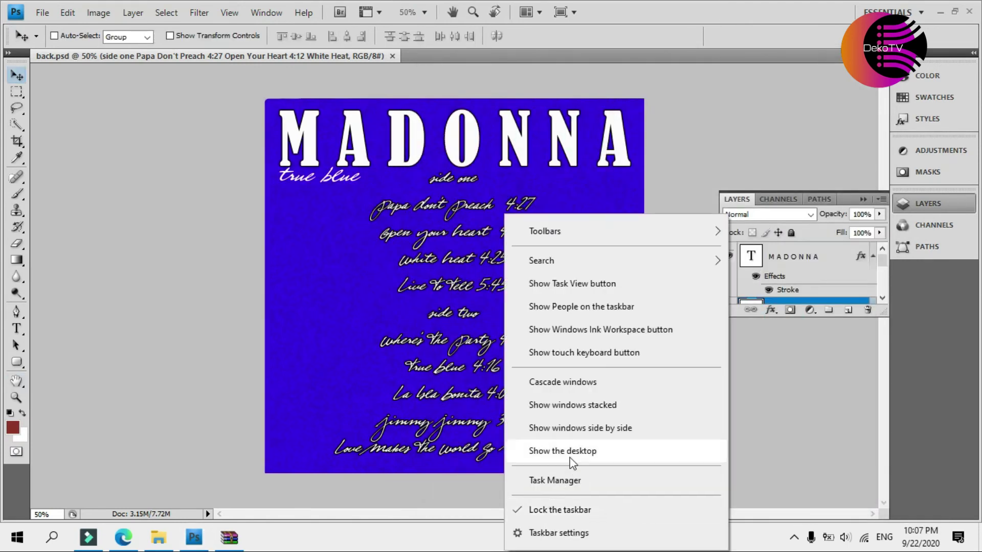
left_click(571, 459)
left_click_drag(137, 237, 244, 100)
left_click_drag(143, 98, 194, 100)
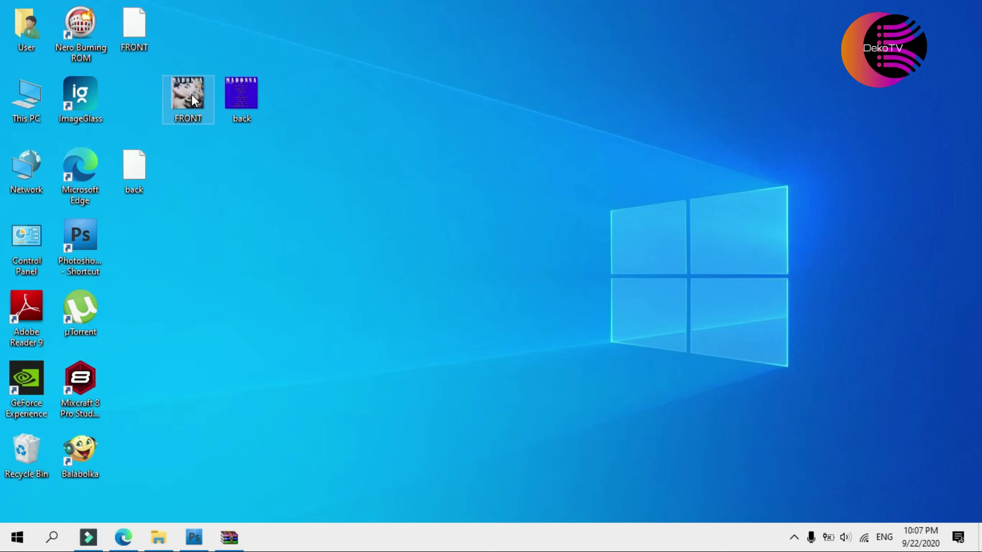
Open FRONT.jpg in ImageGlass, compare it with back.jpg by flipping between them, and close the viewer.
double_click(192, 95)
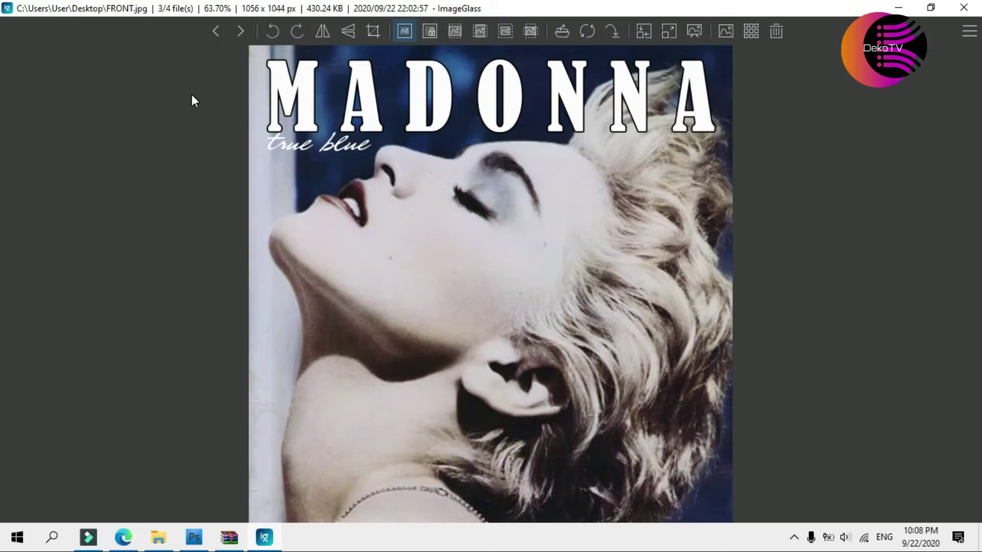
key("Right")
key("Right")
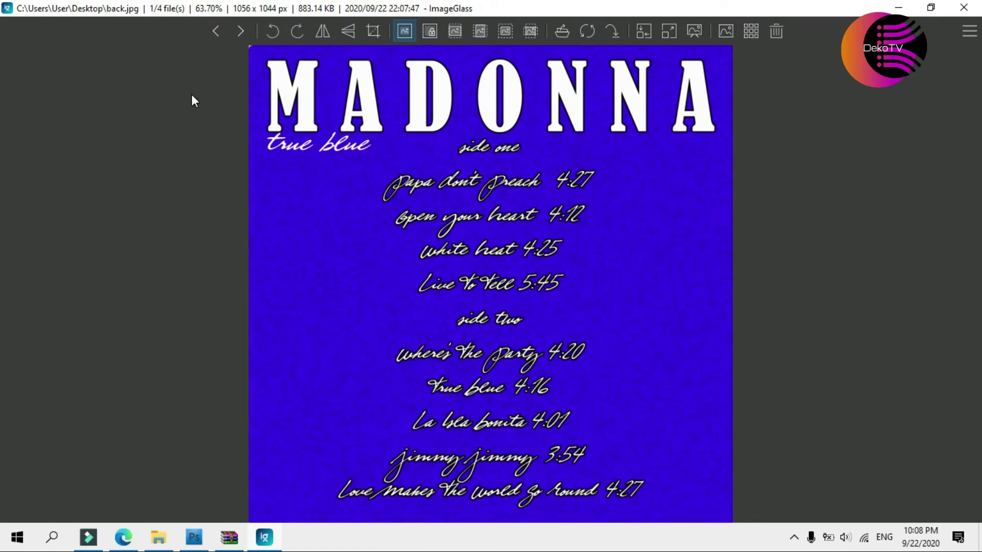
key("Left")
key("Right")
key("Left")
key("Right")
key("Escape")
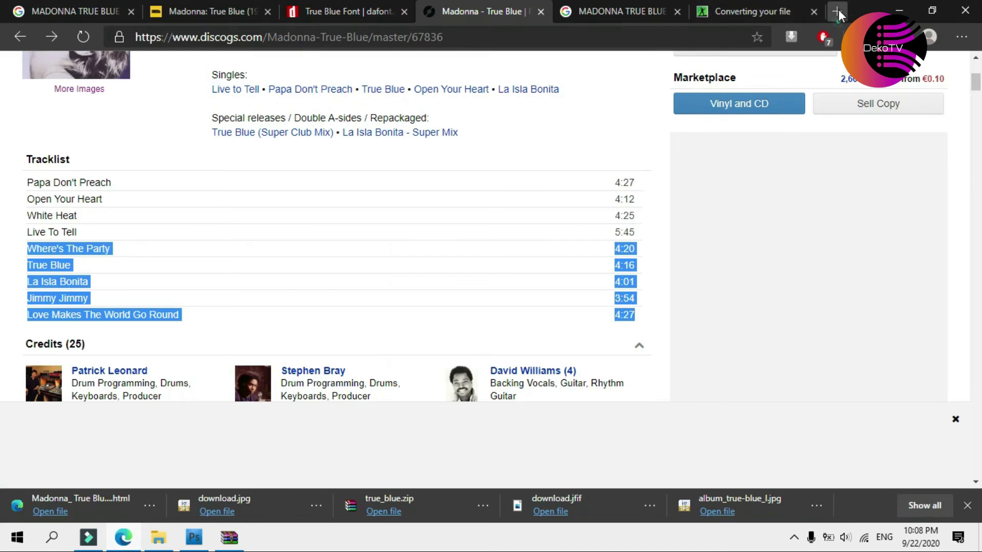
In a new browser tab, search the web for img online and open the IMGonline photo processing site.
left_click(839, 9)
type("img online")
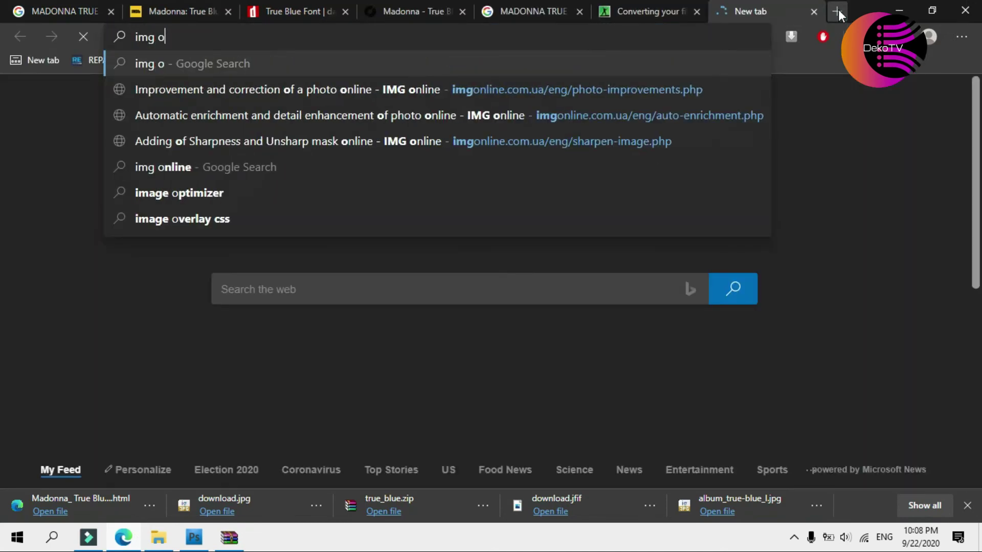
key("Return")
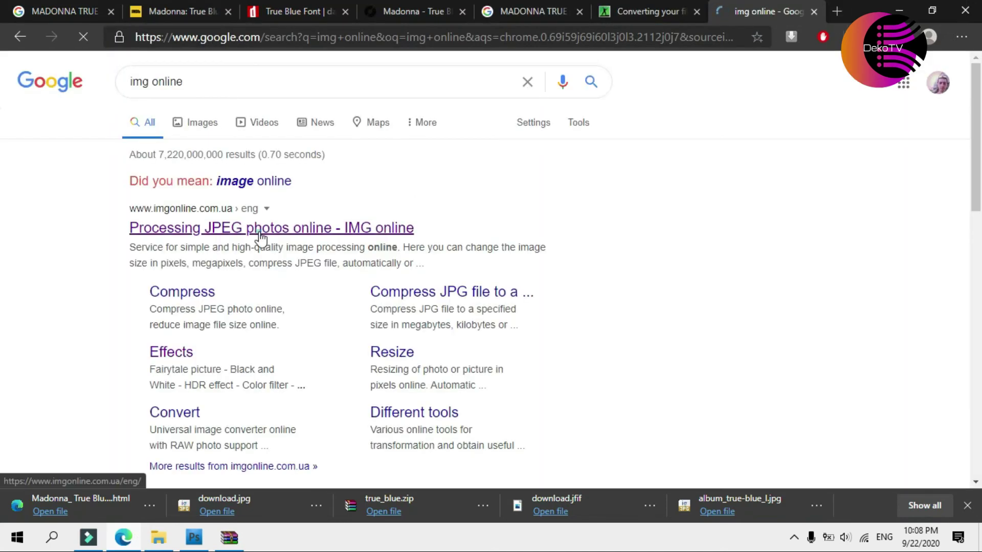
left_click(259, 227)
Look through IMGonline's effects and improvement tools and open the portrait photo Retouching tool.
scroll(260, 232, "down", 5)
scroll(260, 232, "up", 5)
left_click(567, 123)
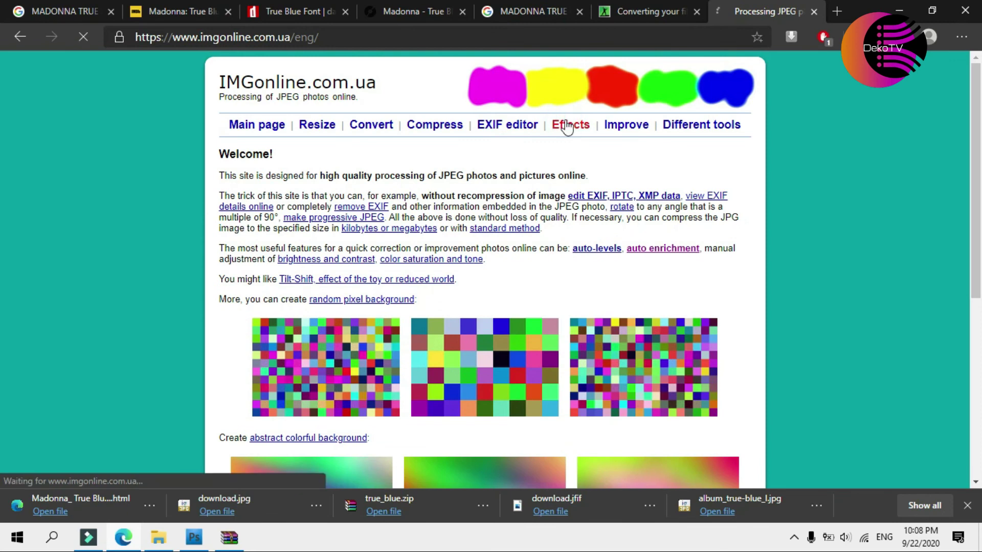
scroll(436, 240, "down", 10)
scroll(436, 241, "up", 10)
left_click(627, 124)
scroll(329, 287, "down", 5)
left_click(266, 180)
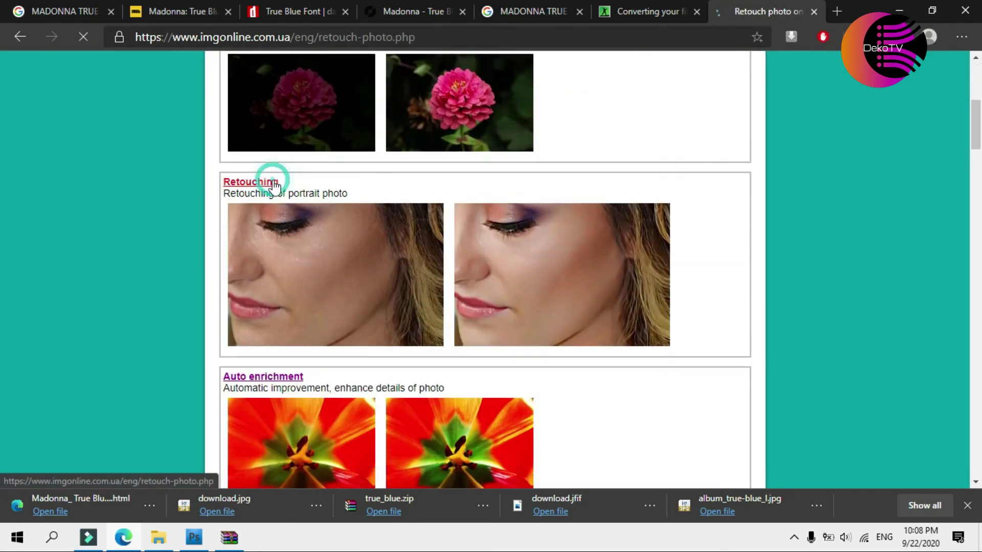
Retouch FRONT.jpg from the Desktop with the default settings, open the processed image, and close its tab.
scroll(261, 280, "down", 5)
left_click(259, 287)
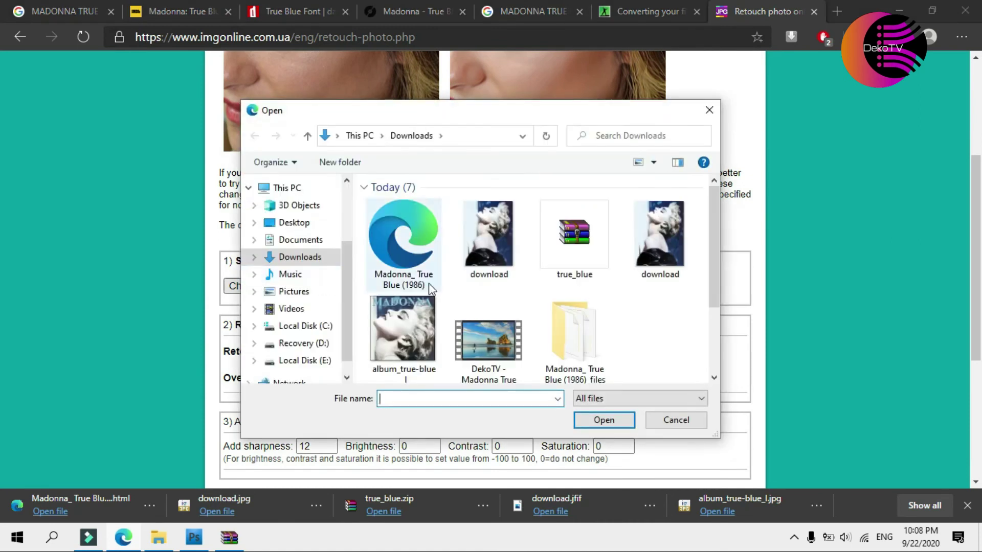
left_click(299, 240)
left_click(295, 225)
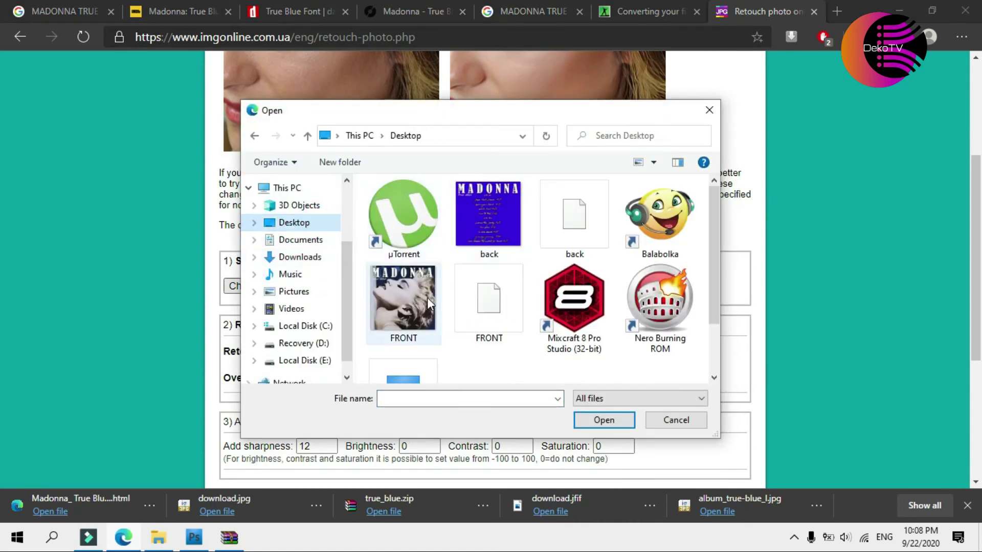
double_click(410, 302)
scroll(427, 302, "down", 5)
left_click(305, 385)
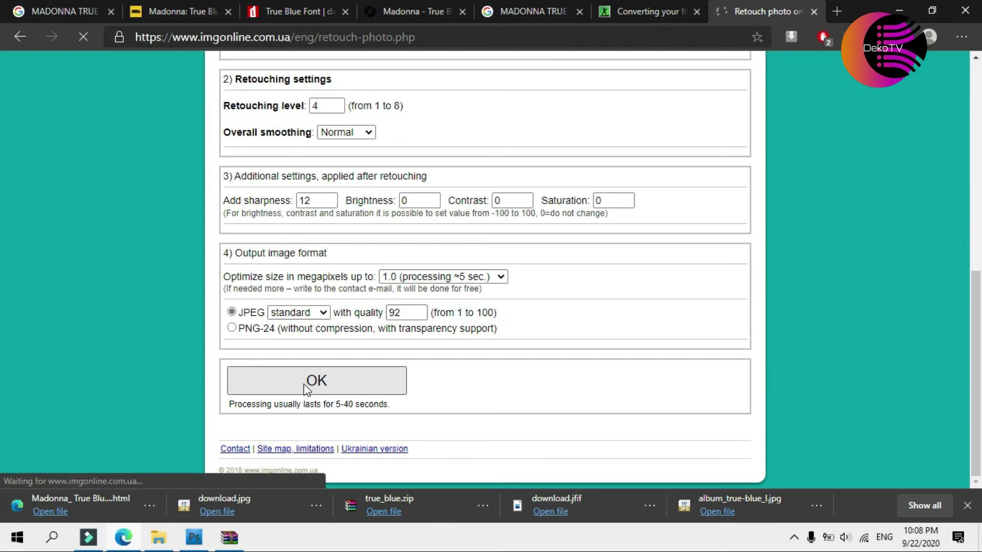
left_click(305, 261)
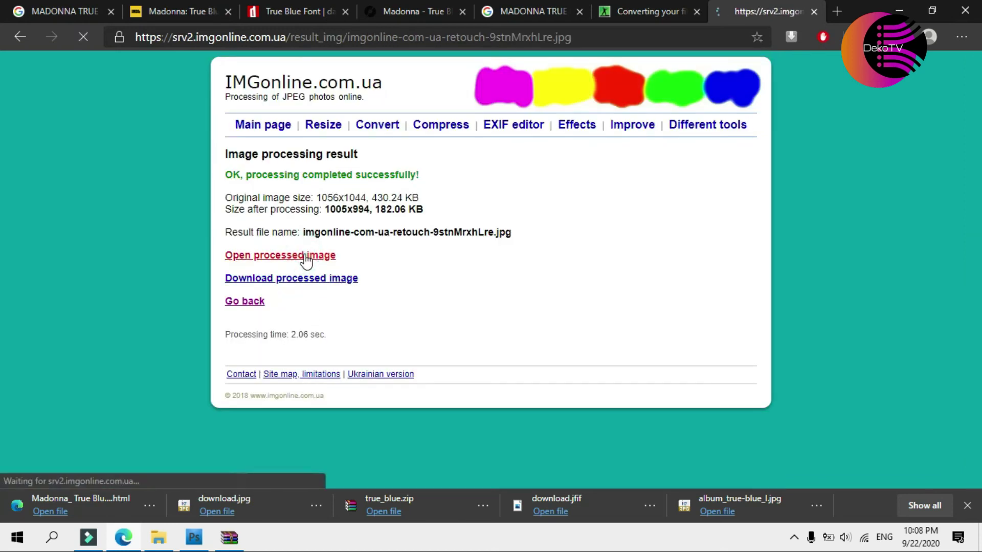
left_click(813, 11)
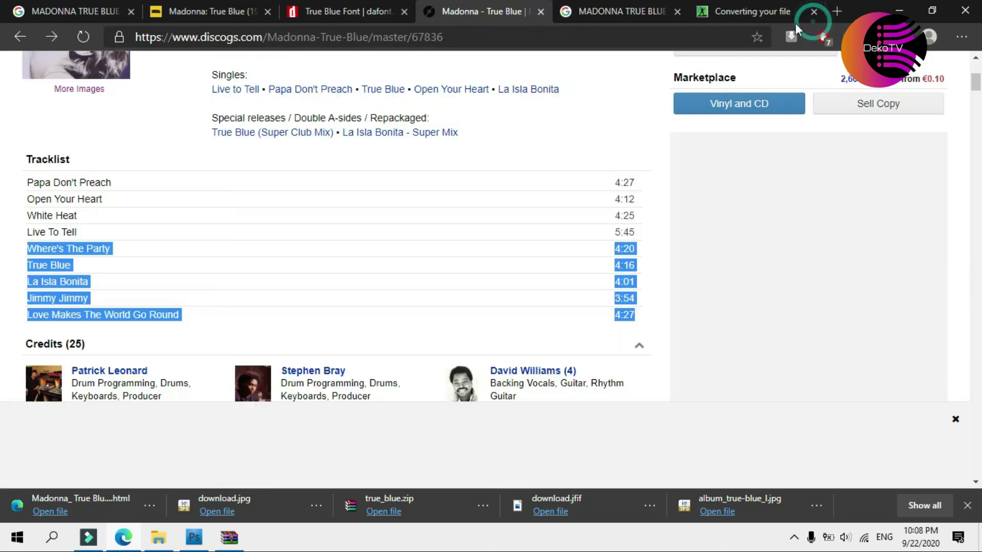
Load IMGonline's photo improvements page in the file conversion tab and open its Retouching tool.
left_click(696, 37)
type("i")
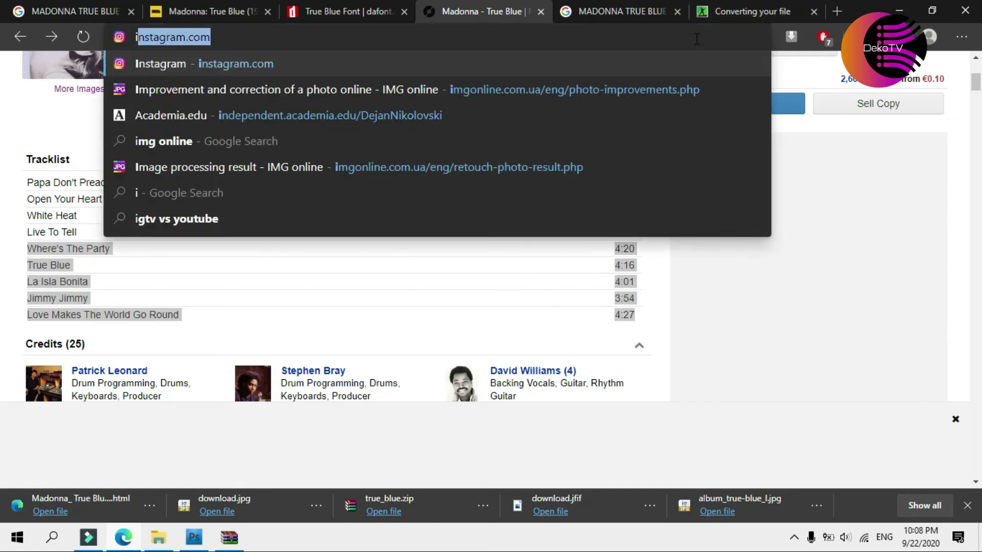
left_click(717, 1)
left_click(358, 36)
type("img")
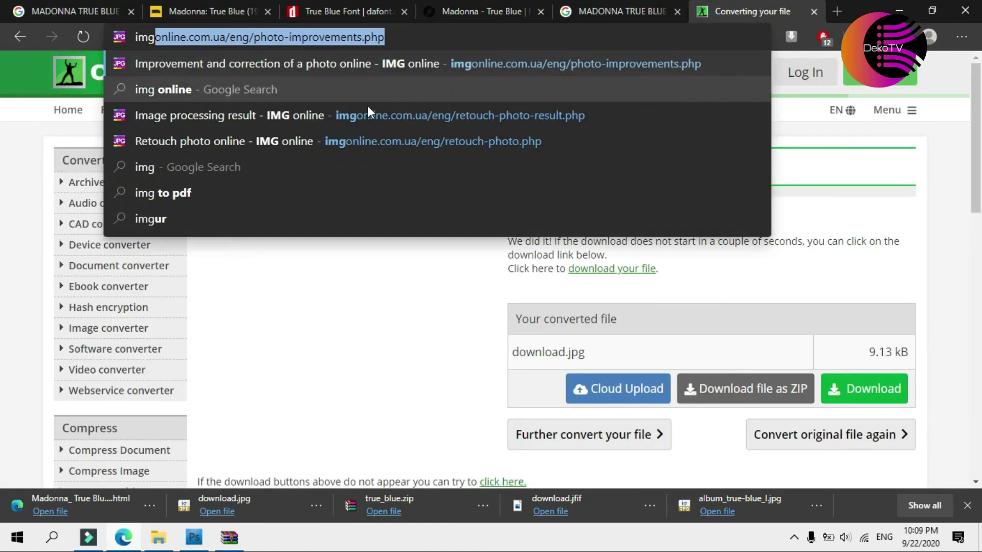
left_click(349, 69)
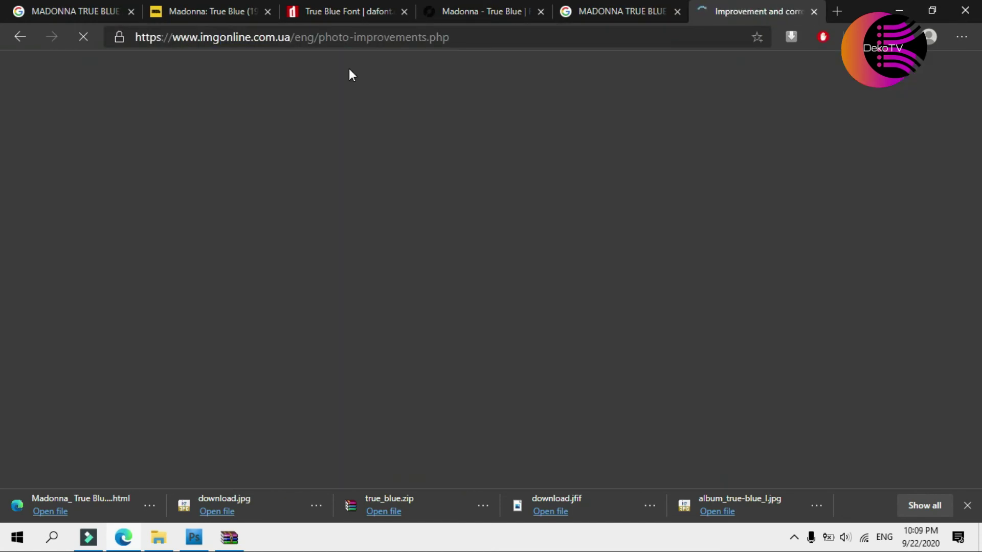
scroll(287, 321, "down", 1)
left_click(258, 249)
Retouch FRONT.jpg at level 4 with normal smoothing and download the processed image.
scroll(276, 291, "down", 4)
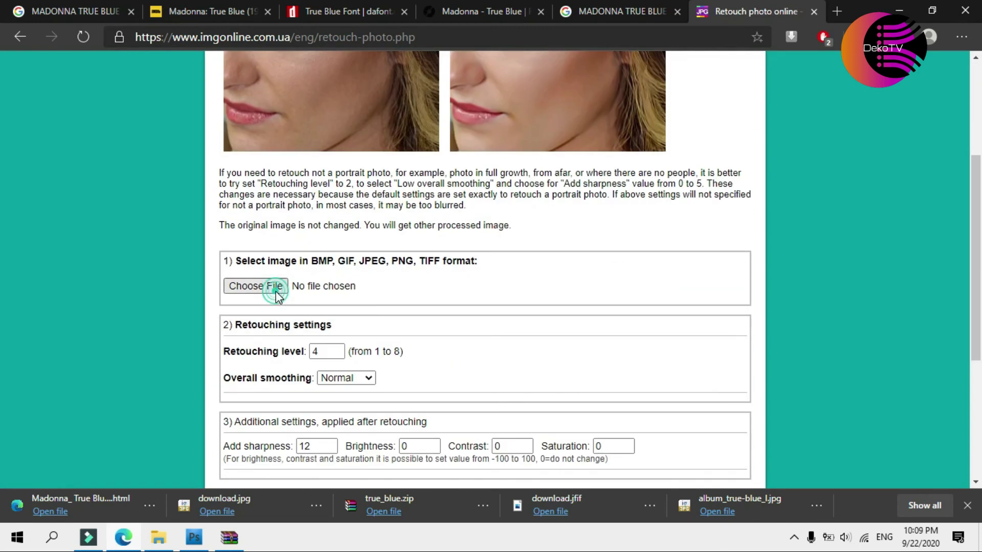
left_click(277, 288)
double_click(418, 330)
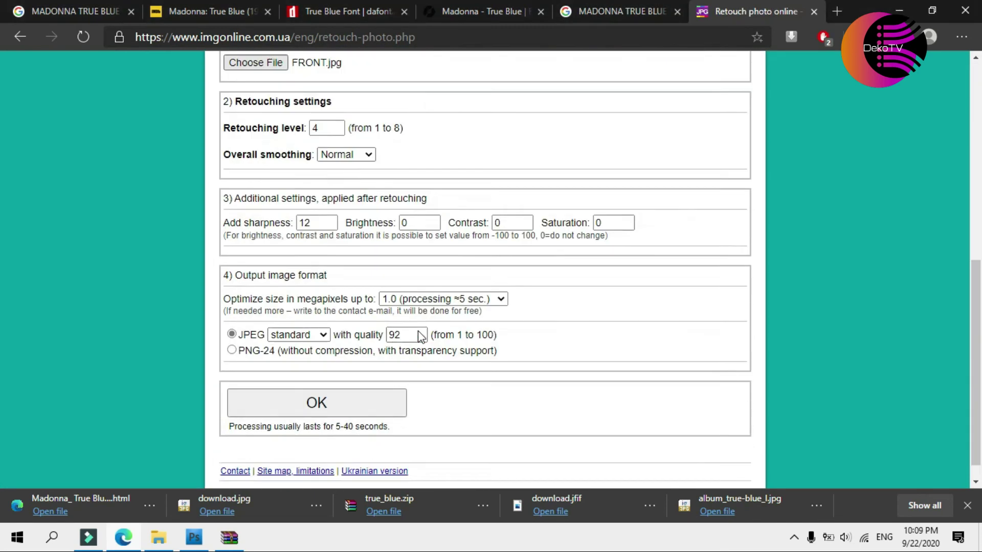
scroll(343, 379, "down", 1)
left_click(344, 381)
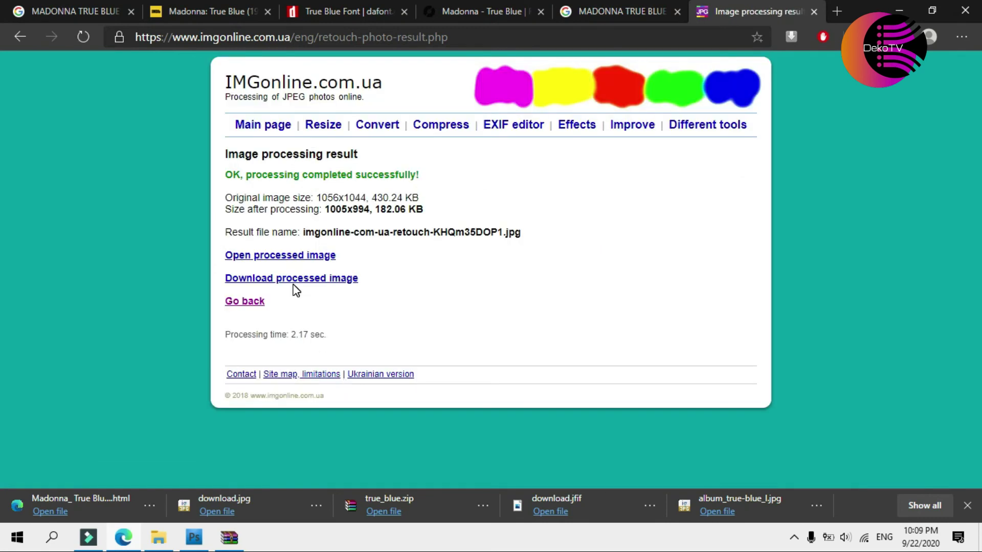
left_click(291, 284)
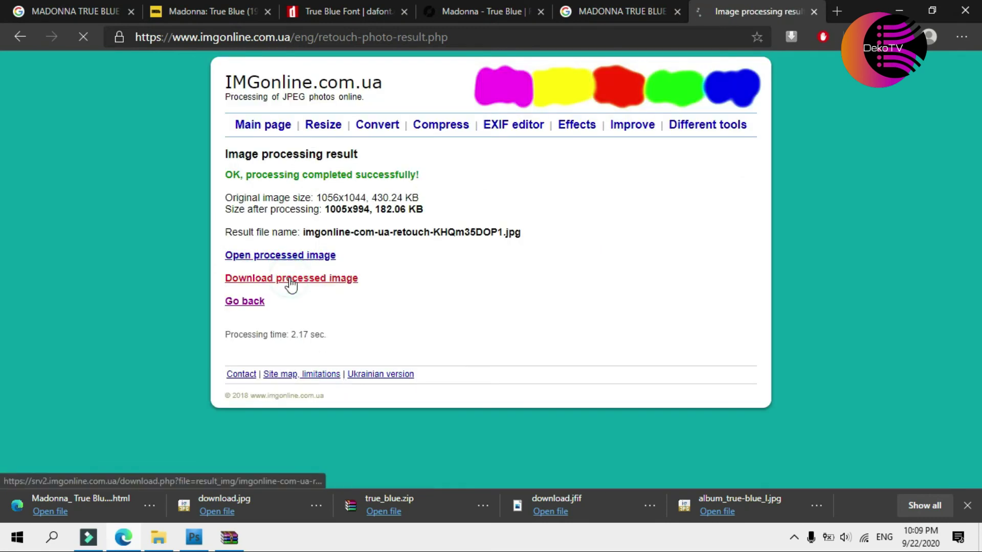
Return to the photo improvements list and open the Sharpening and Unsharp mask tool.
key("alt+Left")
left_click(10, 39)
scroll(199, 142, "down", 15)
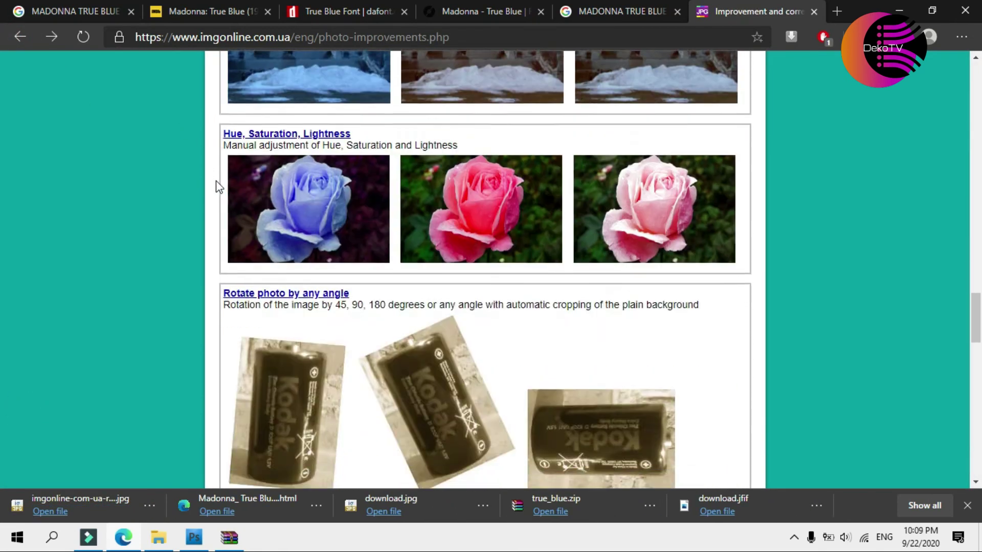
scroll(219, 187, "down", 5)
left_click(307, 122)
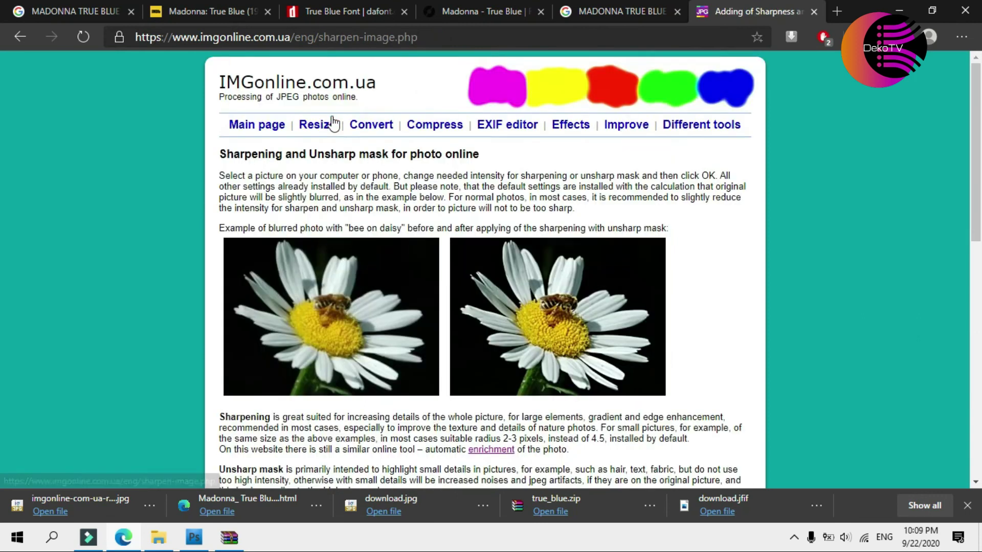
Sharpen the retouched cover image from Downloads with the default settings and open the processed image.
scroll(252, 313, "down", 4)
left_click(251, 313)
left_click(287, 254)
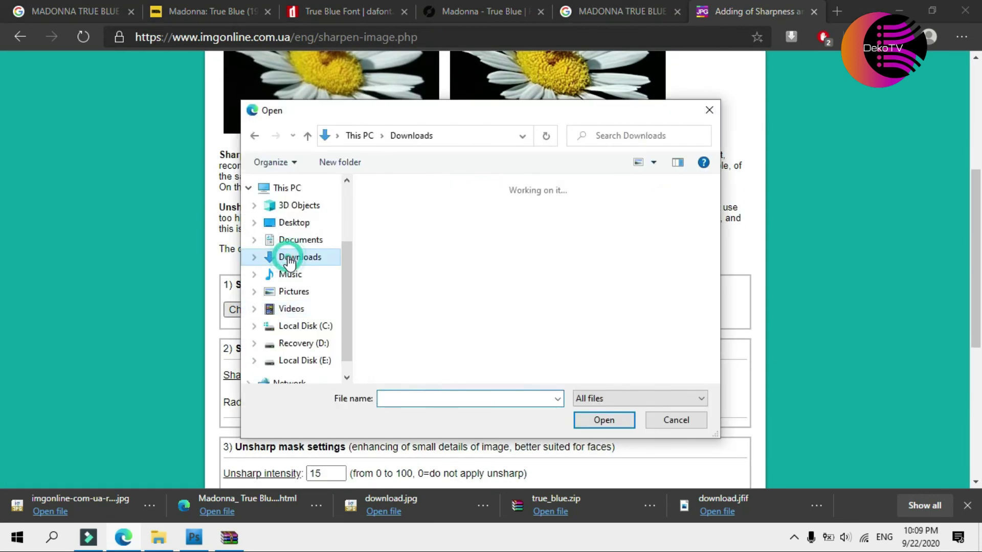
double_click(391, 247)
scroll(386, 264, "down", 5)
left_click(302, 438)
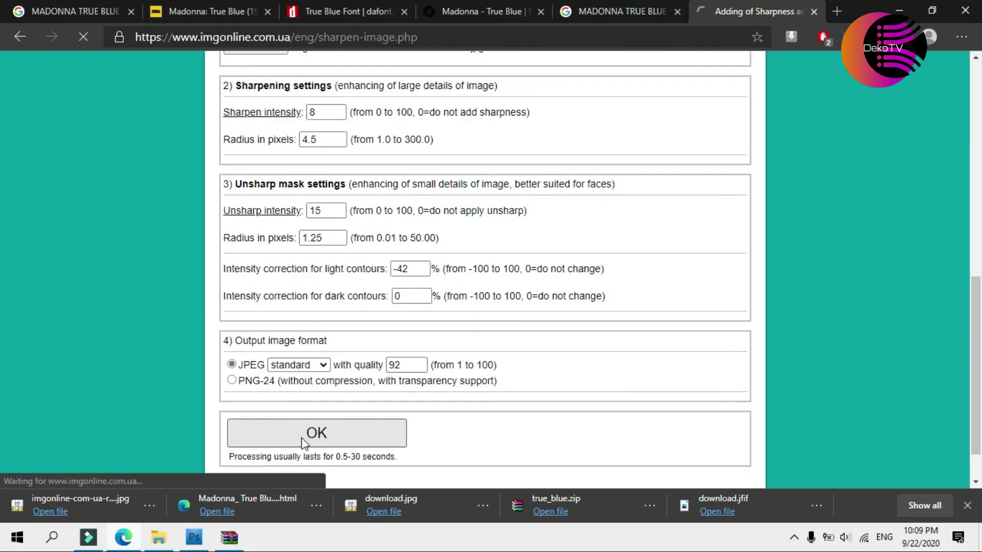
left_click(301, 254)
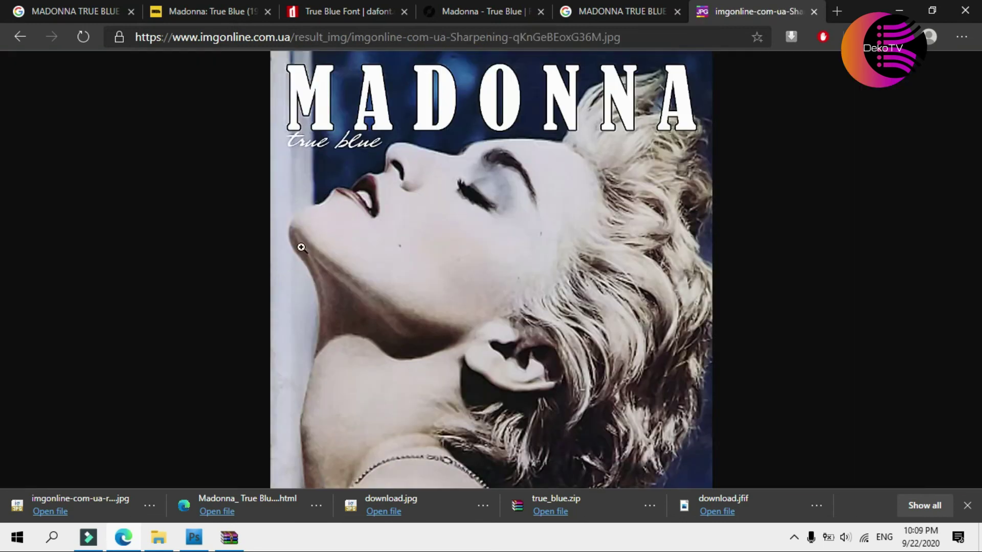
Try to save the sharpened image as front 1 on the Desktop.
right_click(364, 189)
left_click(415, 225)
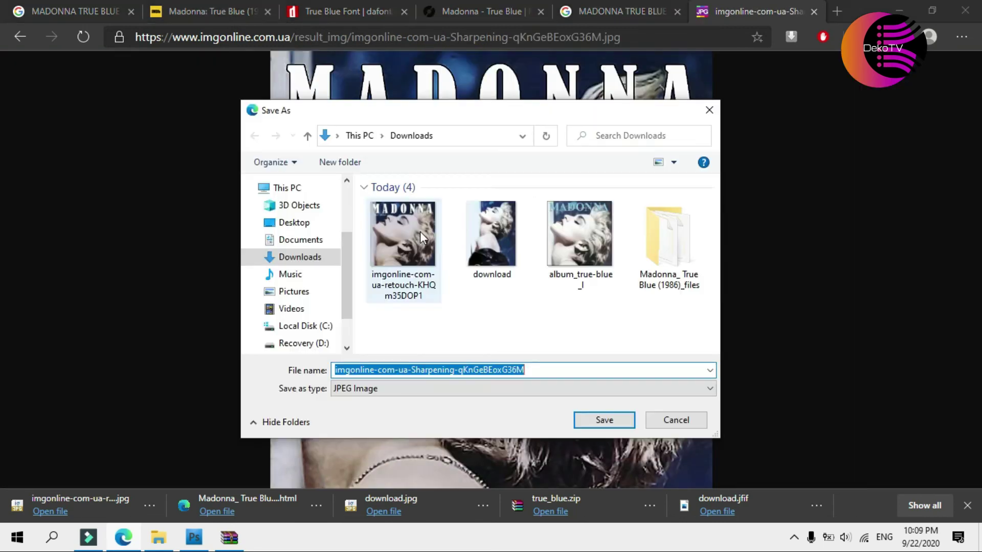
type("front 1")
left_click(307, 224)
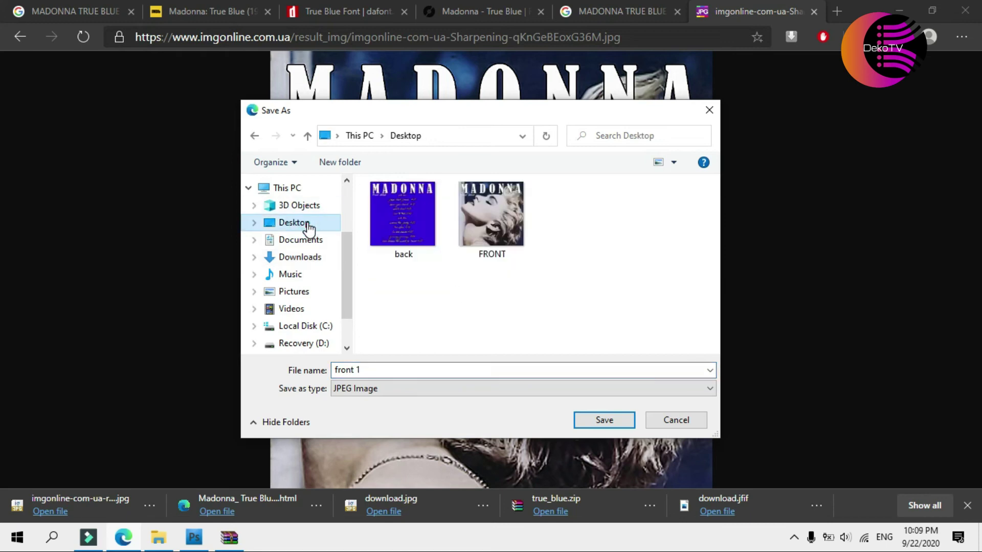
left_click(657, 421)
Go back to the photo improvements page and open the fairytale picture tool among IMGonline's effects.
left_click(7, 42)
left_click(7, 42)
left_click(7, 42)
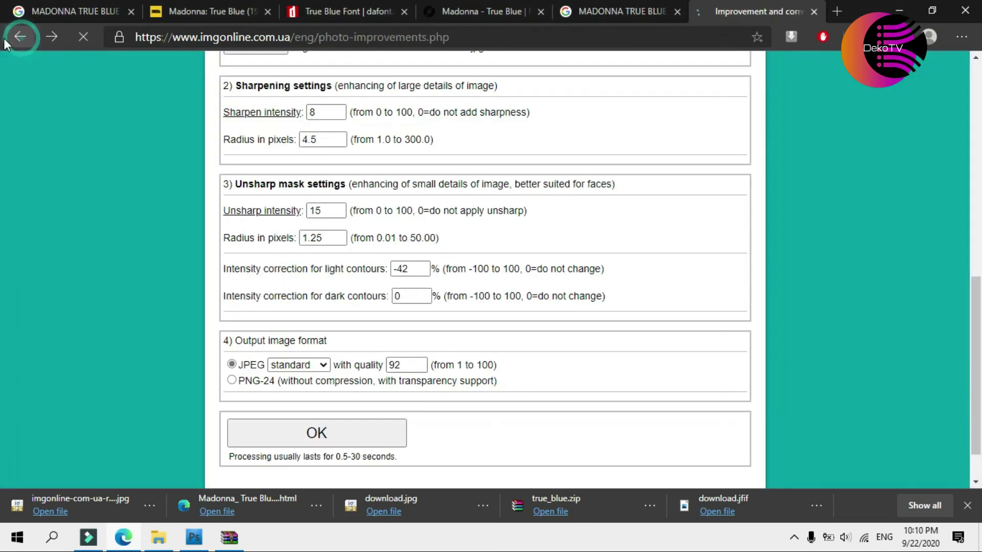
left_click(7, 42)
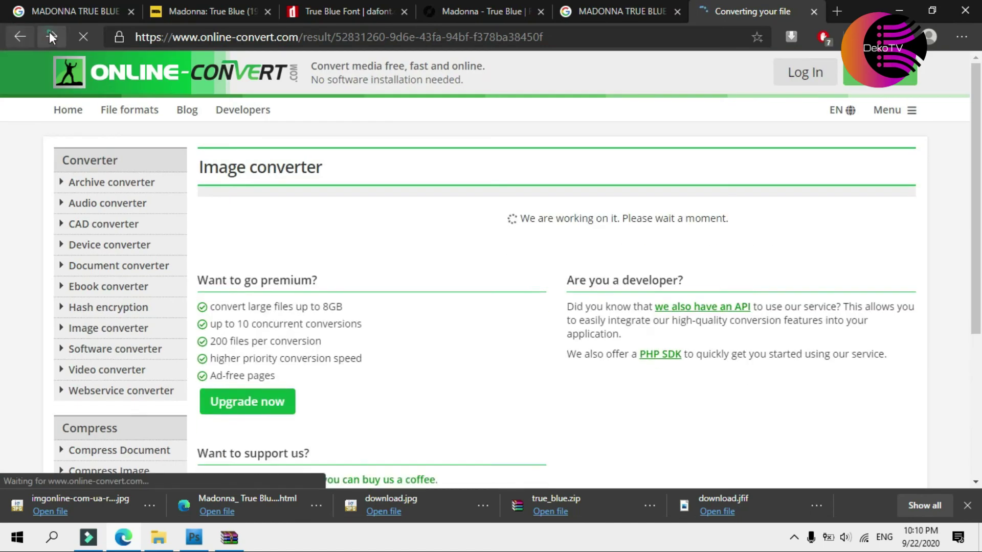
left_click(49, 36)
scroll(361, 274, "up", 15)
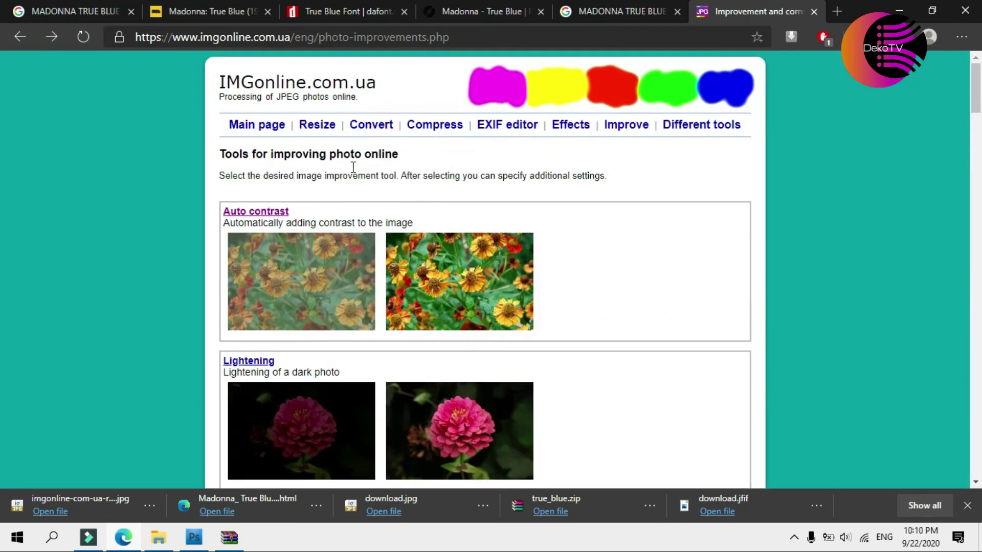
left_click(565, 125)
scroll(259, 189, "down", 6)
left_click(259, 189)
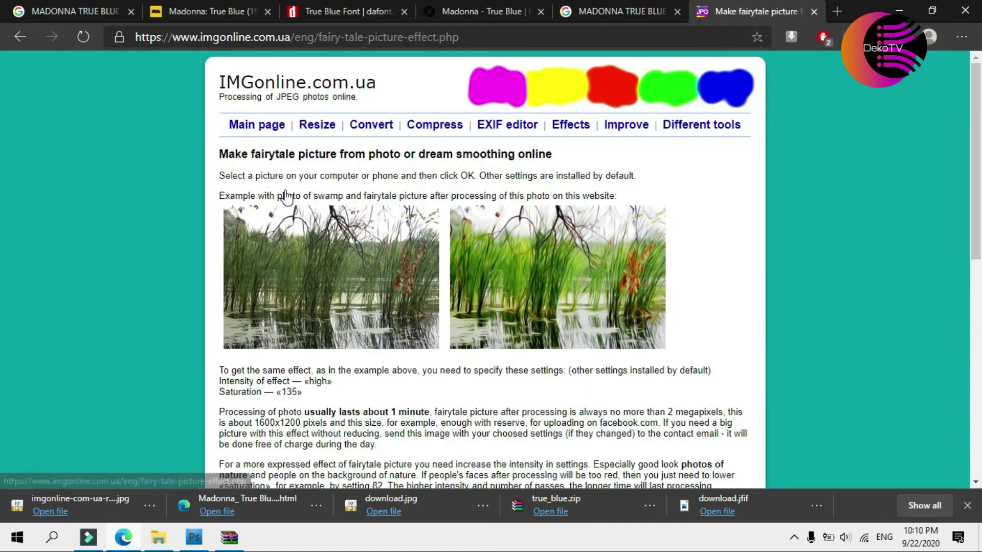
Apply the fairytale effect to FRONT.jpg from the Desktop with the default smoothing of 32 and normal intensity.
scroll(279, 328, "down", 4)
left_click(266, 369)
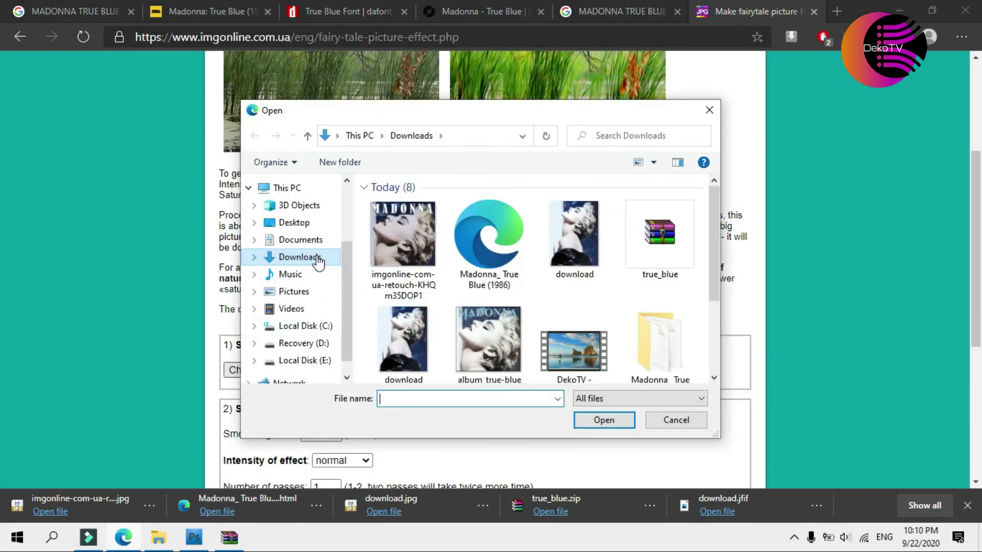
left_click(302, 224)
double_click(402, 335)
scroll(333, 344, "down", 5)
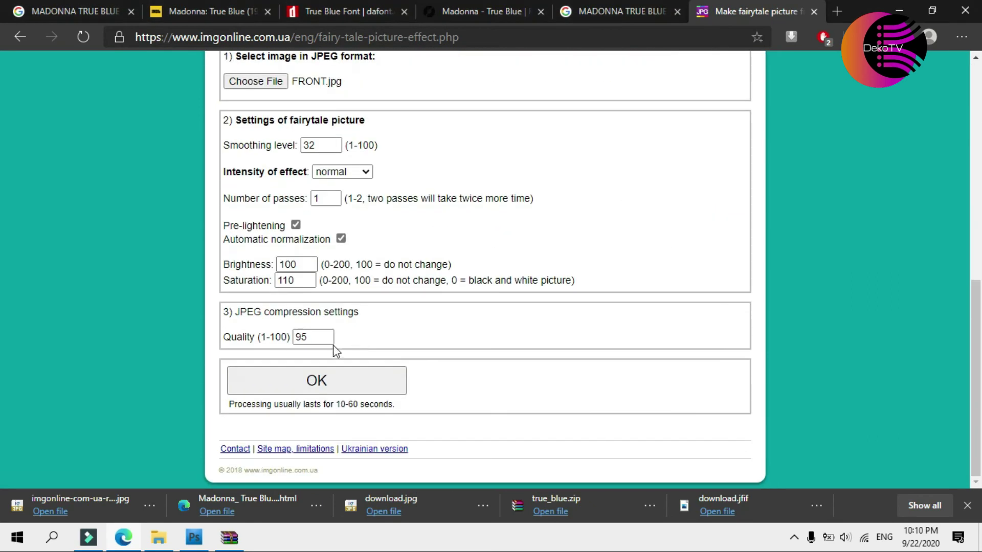
left_click(324, 380)
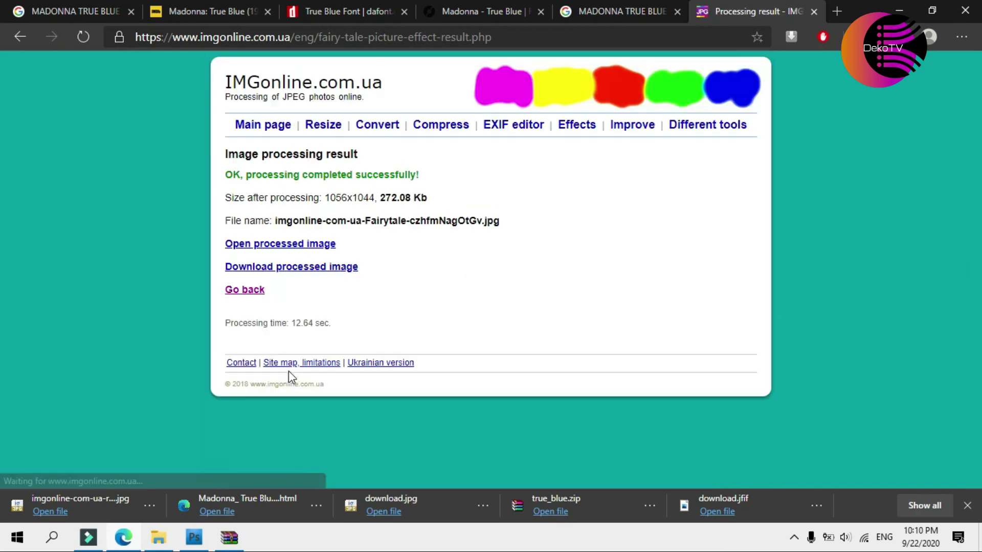
Open the processed fairytale image and save it as the JPEG front1 on the Desktop.
left_click(309, 243)
right_click(328, 194)
left_click(362, 225)
type("fron")
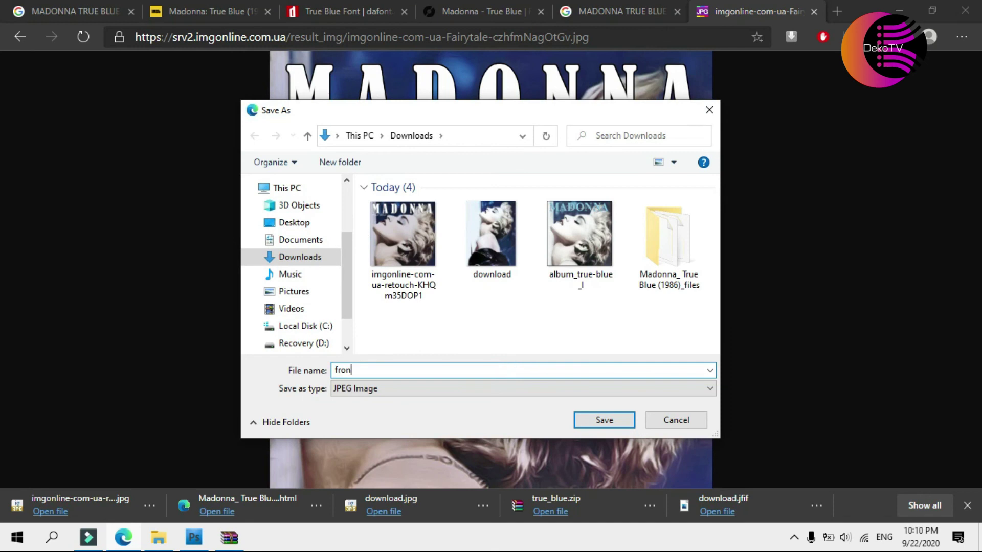
type("tq")
key("BackSpace")
type("1")
left_click(329, 222)
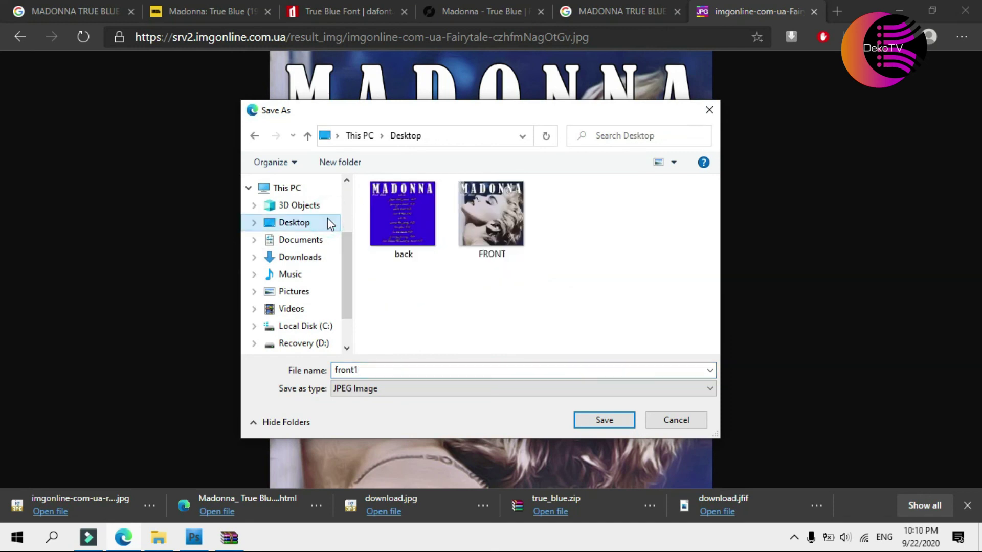
left_click(588, 419)
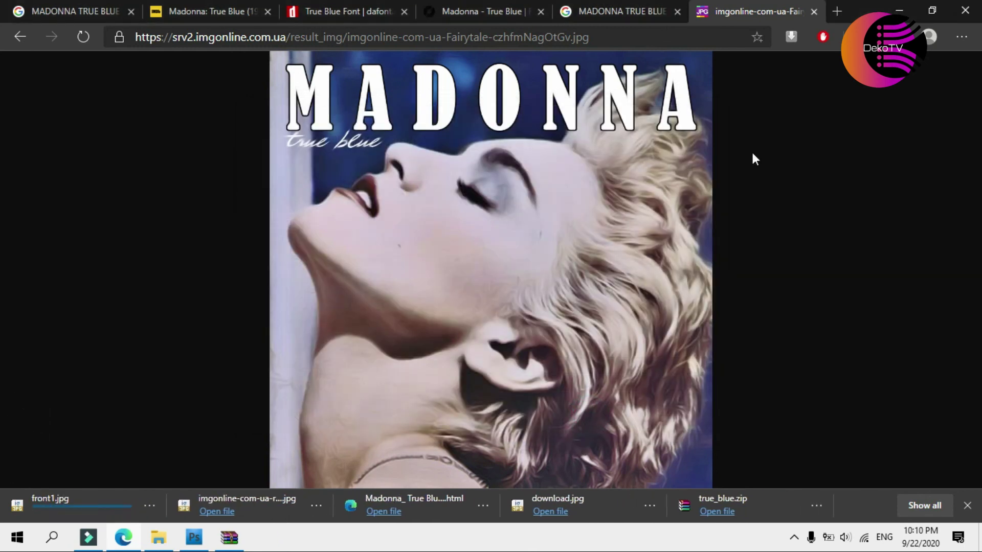
Return to the fairytale picture form and process back.jpg with smoothing 32, normal intensity, saturation 110 and JPEG quality 95.
left_click(19, 38)
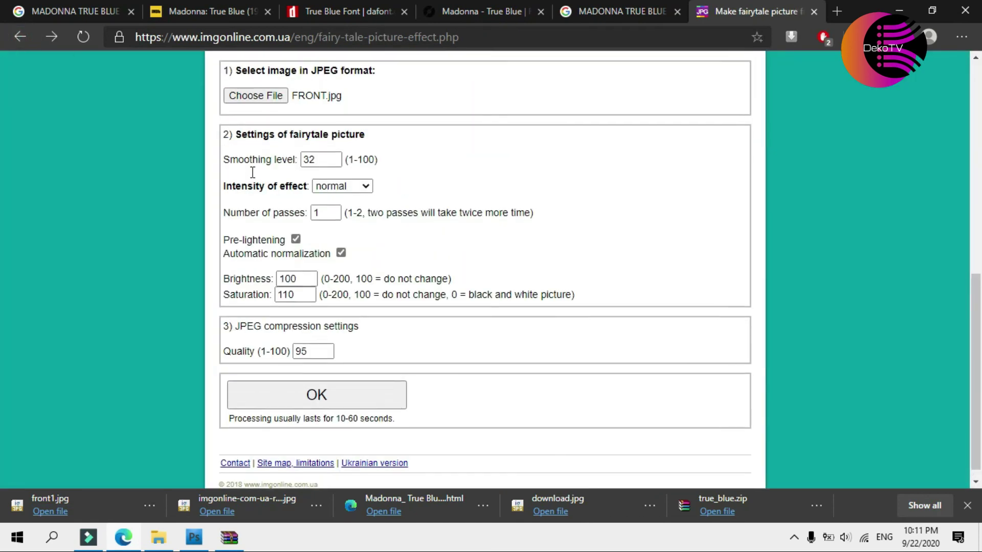
scroll(246, 205, "up", 5)
left_click(246, 409)
left_click(479, 226)
double_click(479, 226)
scroll(330, 361, "down", 5)
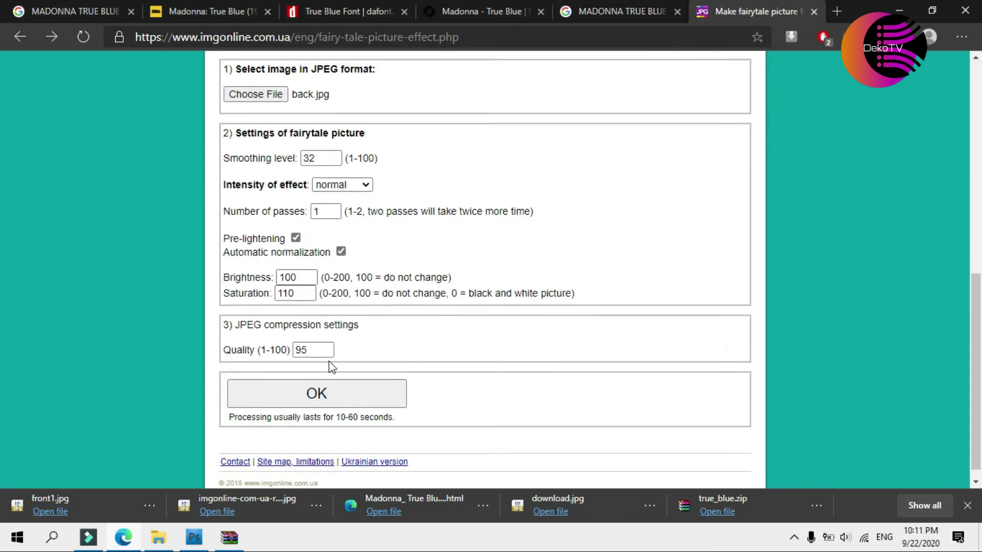
left_click(320, 388)
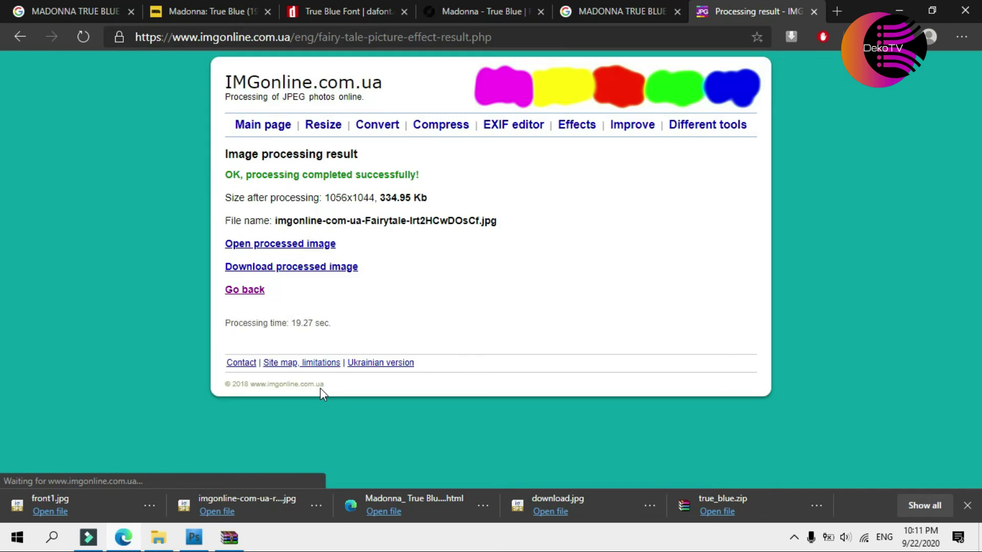
Open the processed back cover image and save it as the JPEG back 2 on the Desktop.
left_click(287, 244)
right_click(320, 259)
left_click(351, 293)
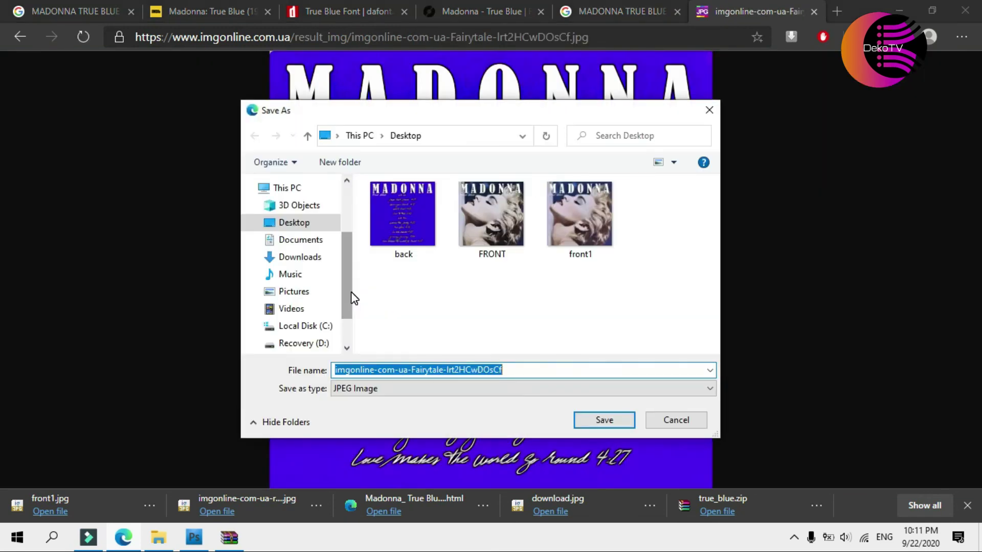
type("back 2")
key("Return")
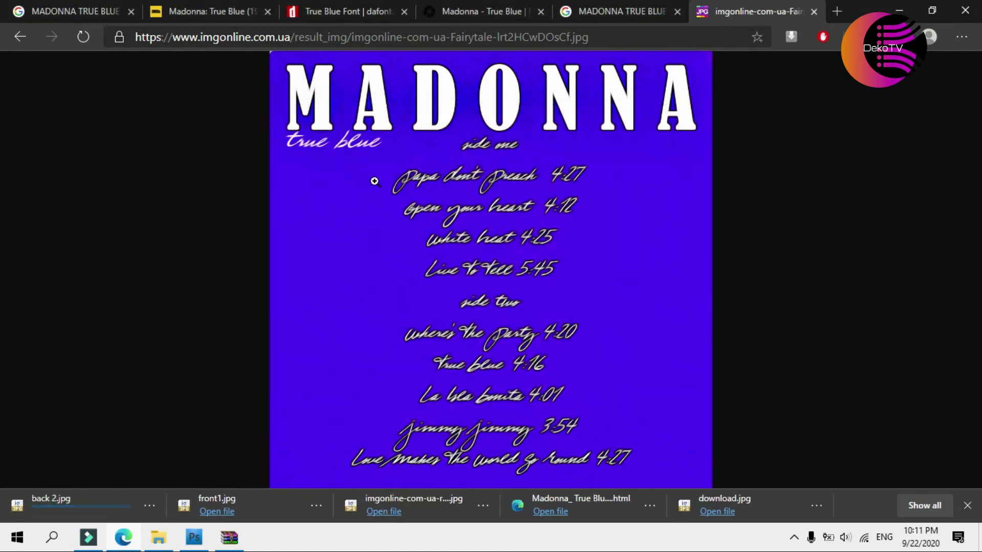
Show the desktop and open the front1 cover image in ImageGlass.
right_click(481, 549)
left_click(517, 440)
left_click_drag(134, 236, 302, 102)
double_click(144, 100)
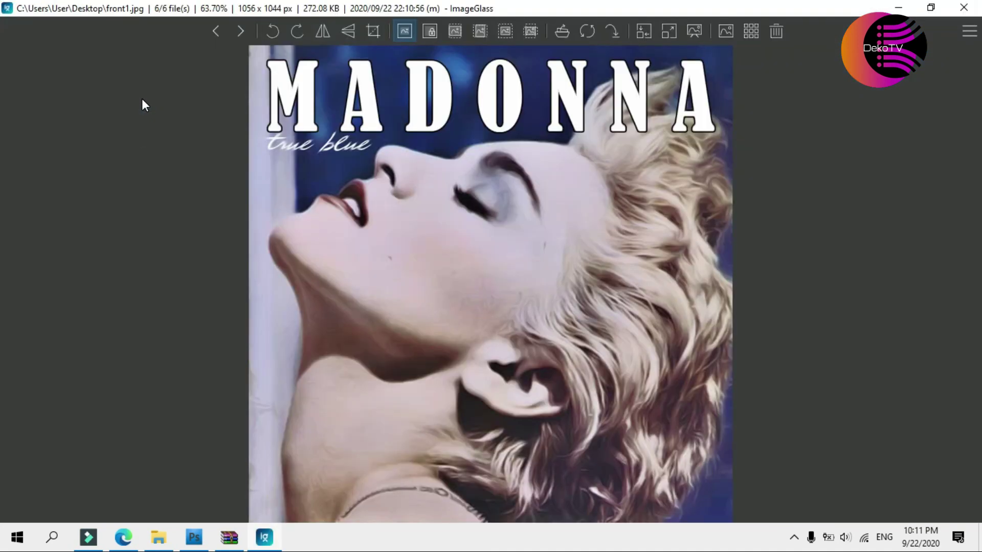
Compare the original and fairytale versions of the front and back covers in ImageGlass, and close the viewer.
key("Right")
key("Right")
key("Right")
key("Right")
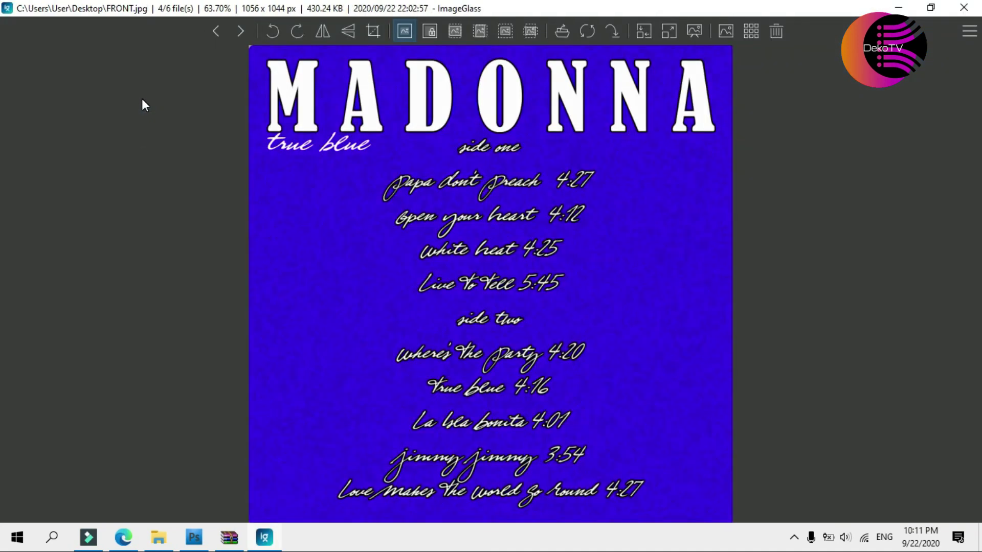
key("Right")
key("Right")
key("Left")
key("Left")
key("Left")
key("Left")
key("Left")
key("Right")
left_click(964, 7)
key("Escape")
Set the FRONT and back cover images apart in an empty desktop area and move front1 and back 2 to the Recycle Bin.
left_click(778, 111)
left_click_drag(193, 122, 613, 105)
left_click_drag(164, 102, 346, 83)
left_click(133, 95, "ctrl")
left_click_drag(134, 94, 26, 450)
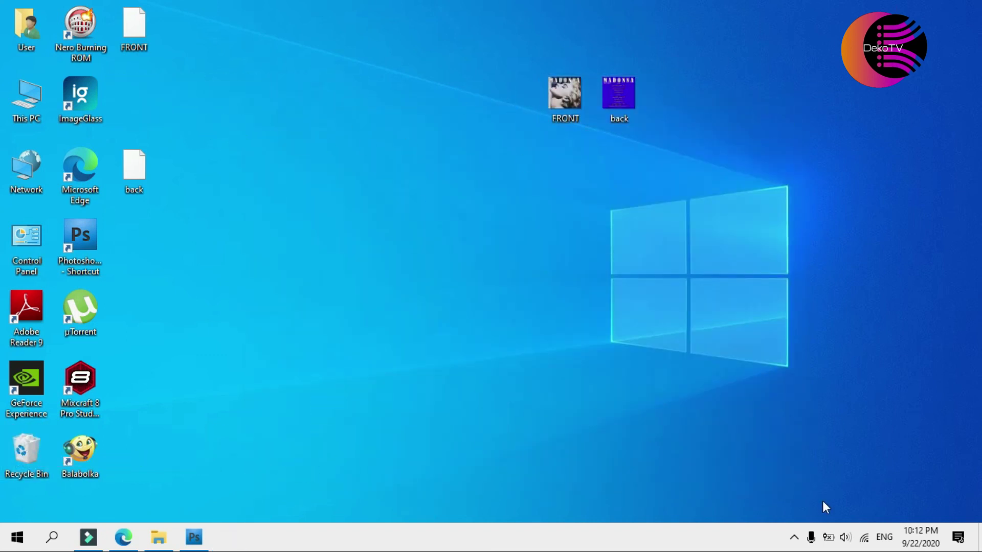